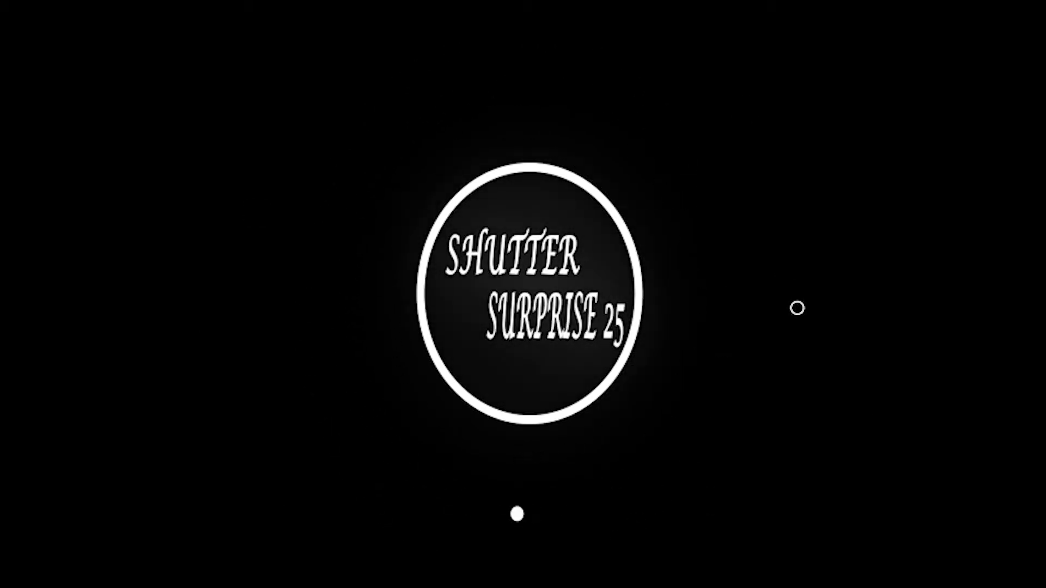
Step: Create a new 1920 × 1080 composition using the HDTV 1080 29.97 preset
{"action": "right_click", "coordinate": [256, 253]}
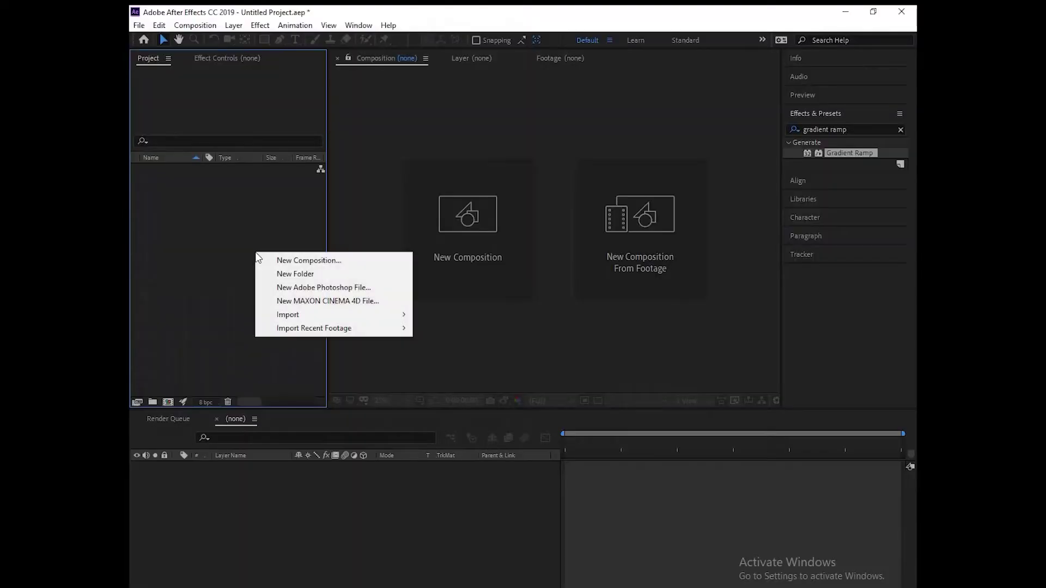
{"action": "left_click", "coordinate": [319, 261]}
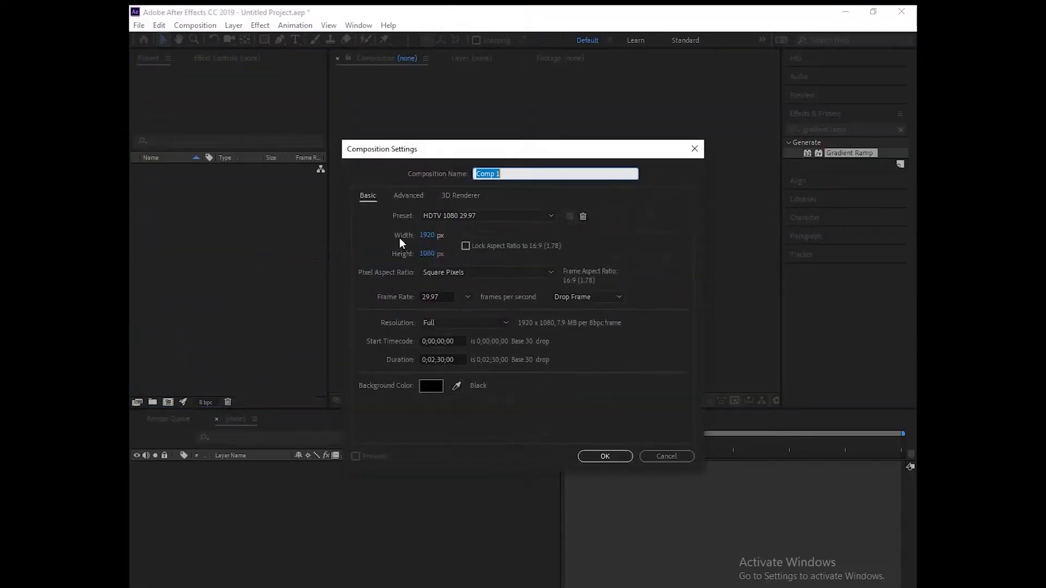
{"action": "left_click", "coordinate": [597, 457]}
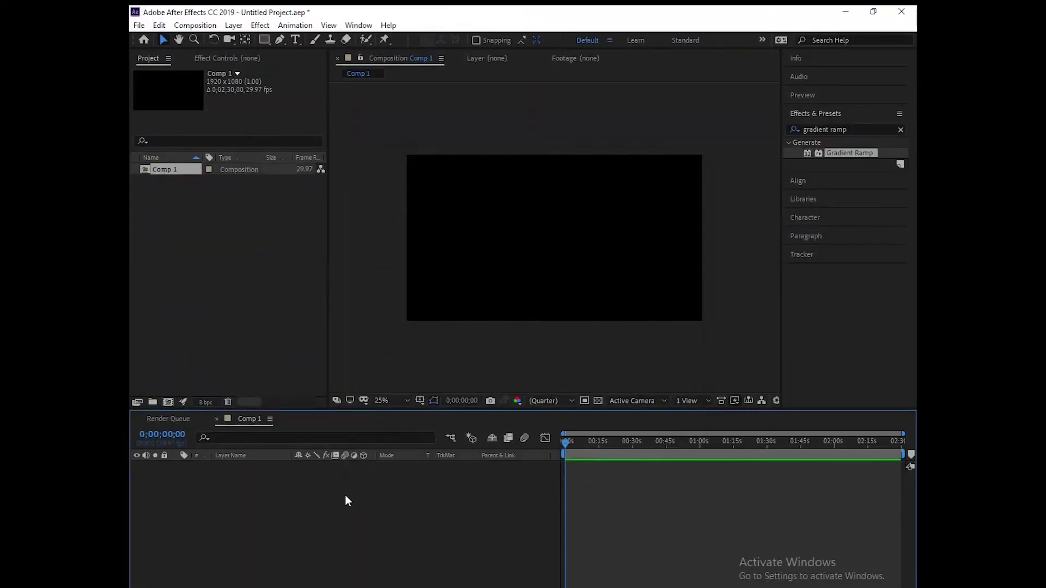
Step: Add a bright yellow solid layer of 1920 × 1080 pixels to the composition
{"action": "right_click", "coordinate": [255, 489]}
{"action": "mouse_move", "coordinate": [326, 354]}
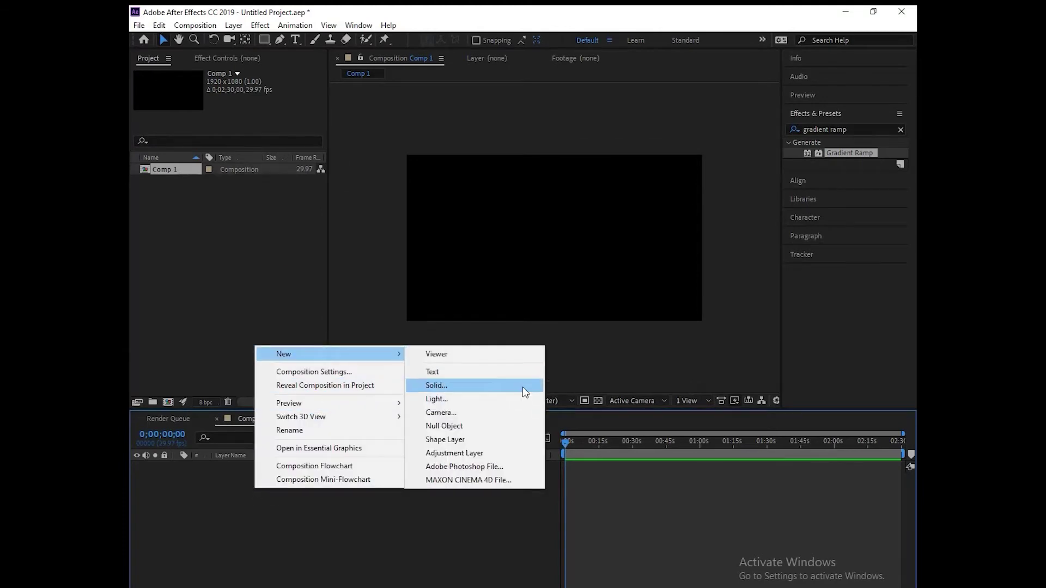
{"action": "left_click", "coordinate": [524, 385]}
{"action": "left_click", "coordinate": [516, 387]}
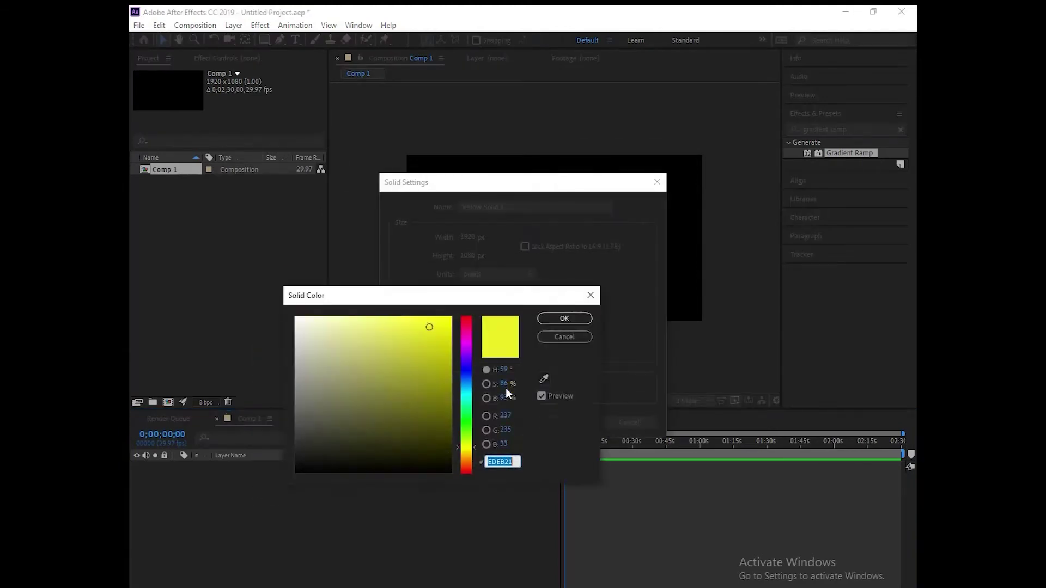
{"action": "left_click_drag", "start_coordinate": [436, 342], "coordinate": [427, 330]}
{"action": "left_click", "coordinate": [561, 319]}
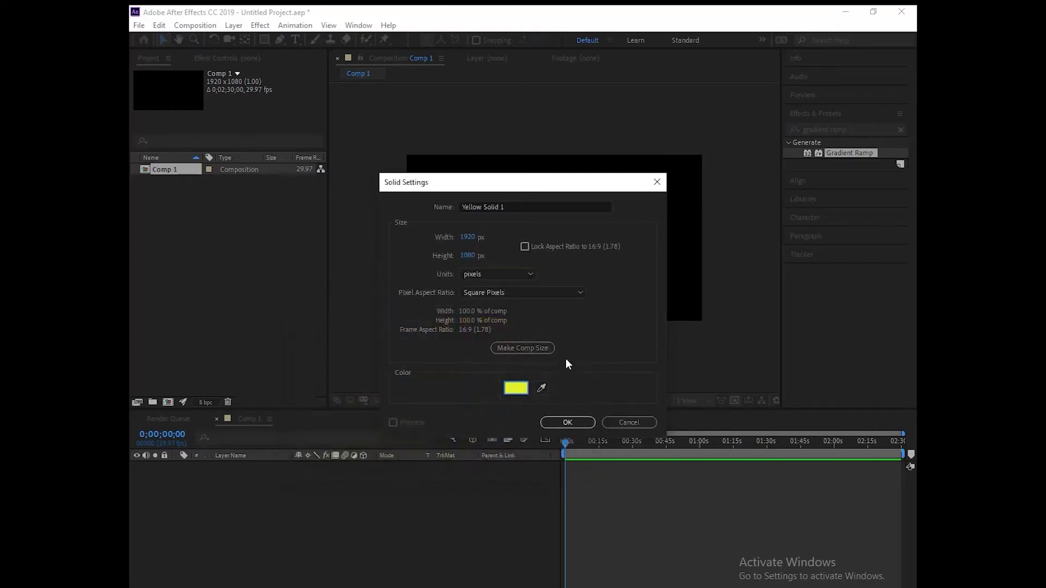
{"action": "left_click", "coordinate": [571, 422]}
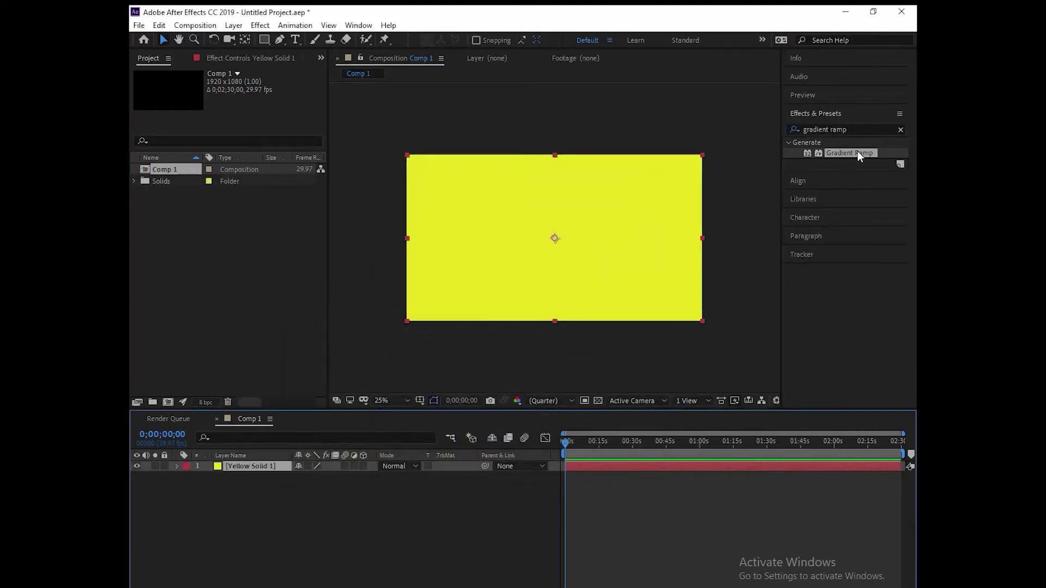
Step: Apply the Gradient Ramp effect to the yellow solid and set its start color to yellow E7D93E
{"action": "left_click", "coordinate": [851, 130]}
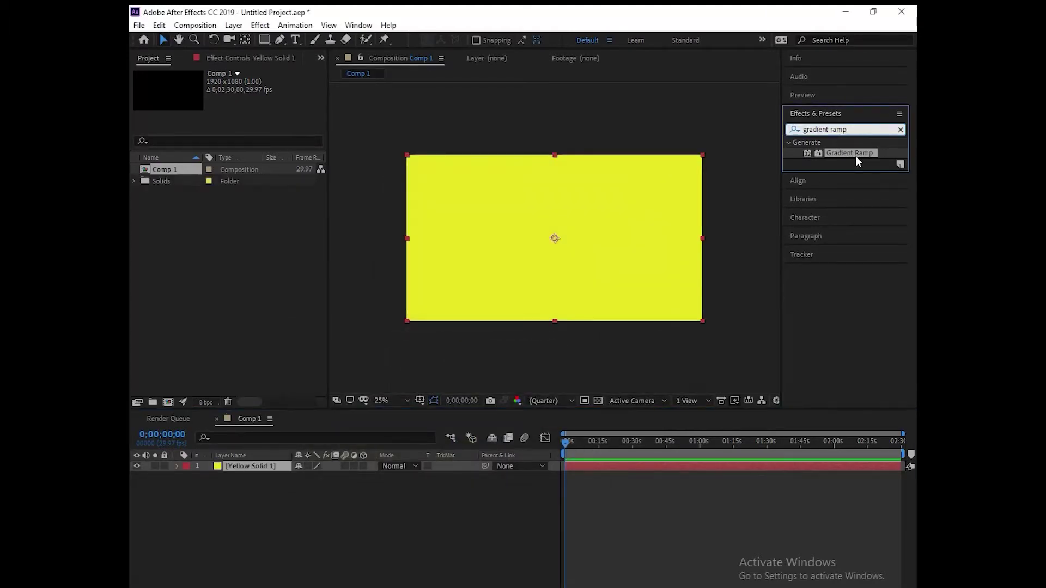
{"action": "left_click_drag", "start_coordinate": [855, 155], "coordinate": [265, 477]}
{"action": "left_click", "coordinate": [243, 105]}
{"action": "left_click_drag", "start_coordinate": [316, 344], "coordinate": [295, 318]}
{"action": "left_click", "coordinate": [466, 449]}
{"action": "left_click", "coordinate": [410, 331]}
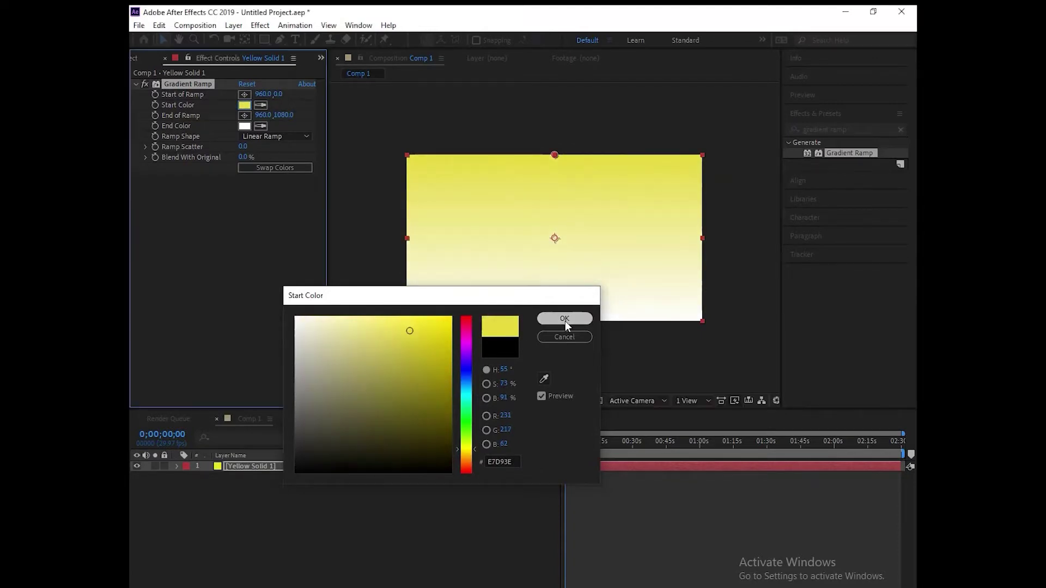
{"action": "left_click", "coordinate": [564, 319]}
Step: Make the gradient a Radial Ramp with swapped colors, start it near the frame's centre at about 916, 556, and adjust the Ramp Scatter
{"action": "left_click", "coordinate": [272, 136]}
{"action": "left_click", "coordinate": [287, 163]}
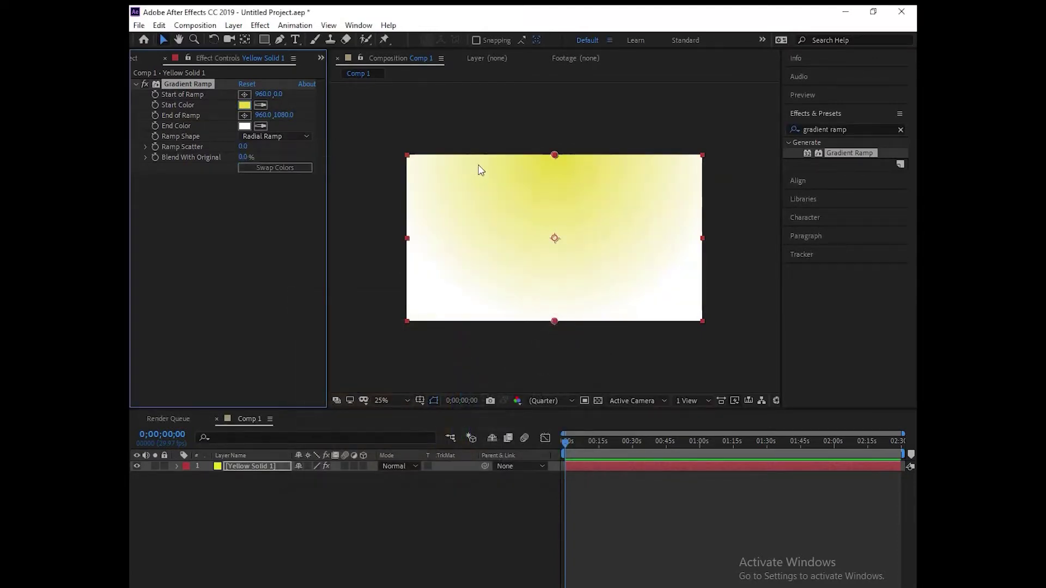
{"action": "left_click", "coordinate": [265, 170]}
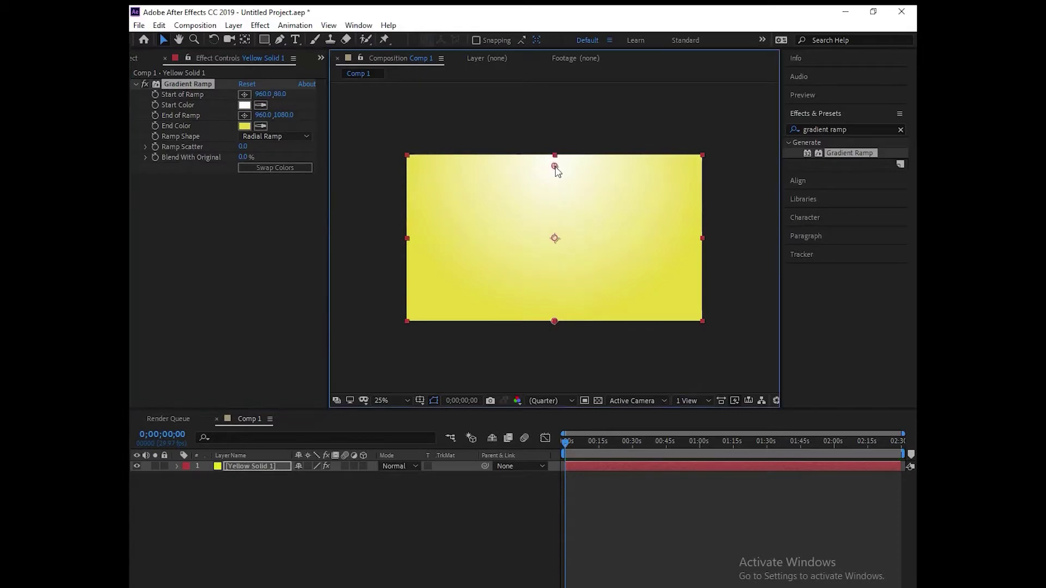
{"action": "left_click_drag", "start_coordinate": [555, 155], "coordinate": [551, 238]}
{"action": "left_click_drag", "start_coordinate": [242, 146], "coordinate": [266, 162]}
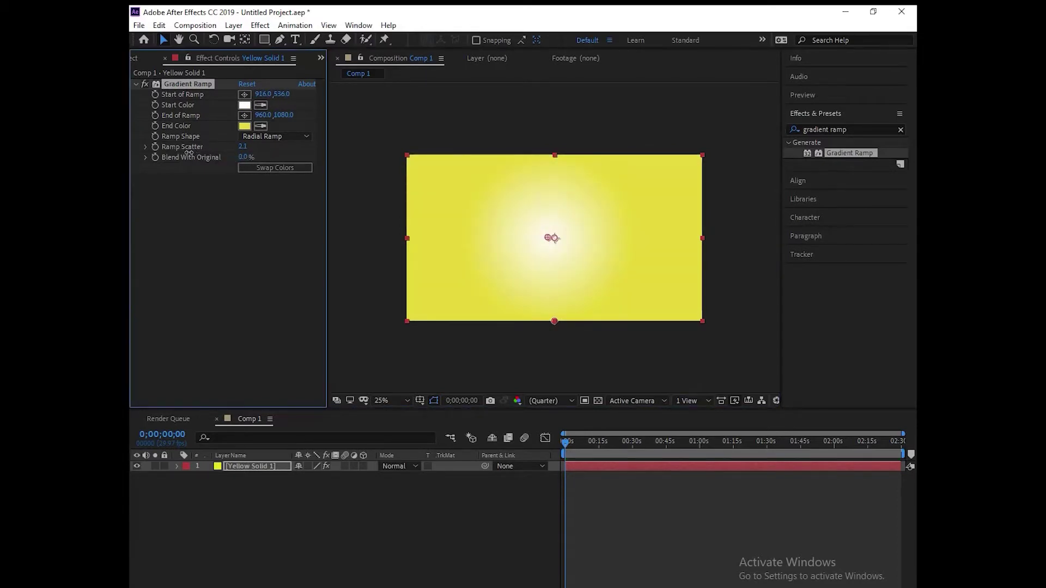
Step: Import the five mango, lemon, mint leaf, juice and slice images from the file folder into the project
{"action": "left_click", "coordinate": [136, 58]}
{"action": "key", "text": "alt+Tab"}
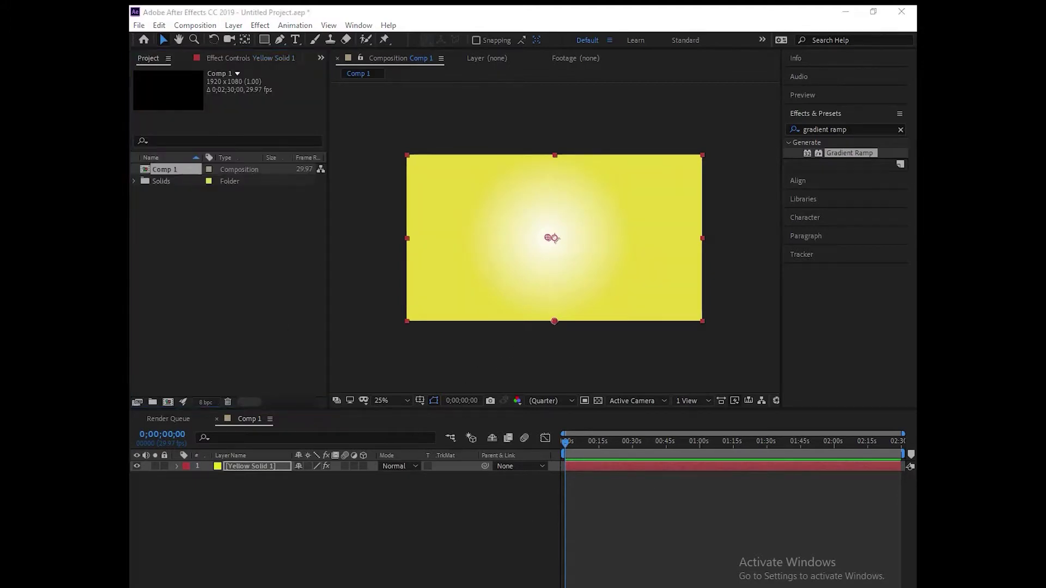
{"action": "left_click_drag", "start_coordinate": [605, 193], "coordinate": [245, 144]}
{"action": "left_click_drag", "start_coordinate": [396, 163], "coordinate": [212, 319]}
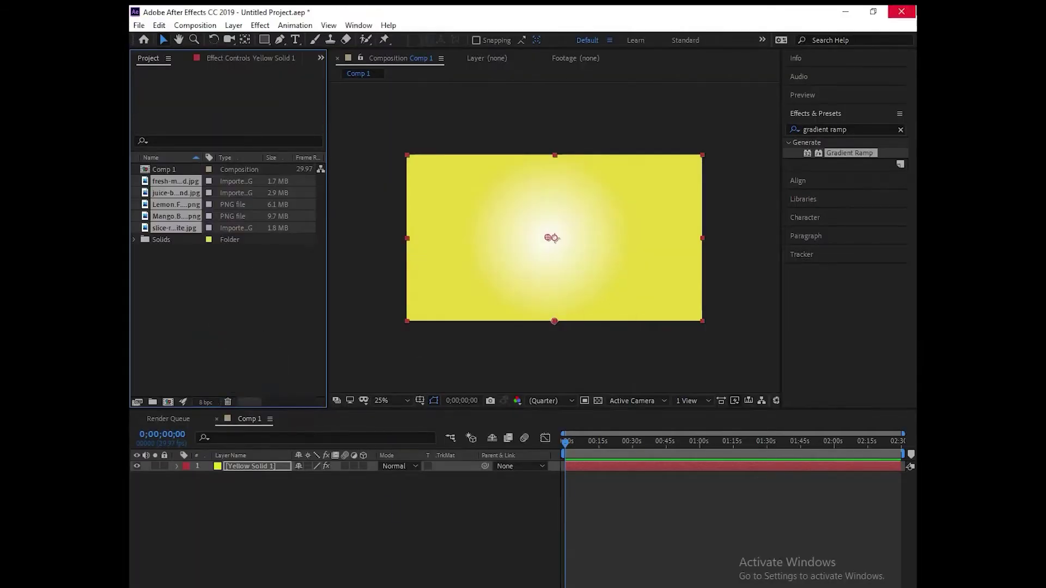
{"action": "left_click", "coordinate": [178, 270]}
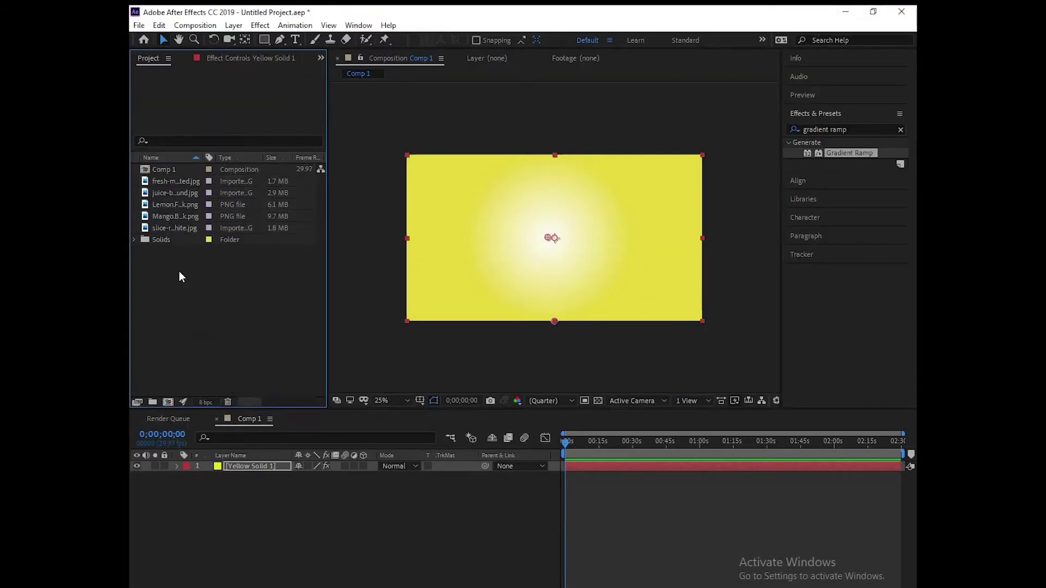
Step: Add the mango PNG above the yellow solid, scale it to 16% and place it in the lower left of the frame
{"action": "left_click", "coordinate": [176, 192]}
{"action": "left_click", "coordinate": [179, 205]}
{"action": "left_click", "coordinate": [181, 217]}
{"action": "left_click", "coordinate": [182, 228]}
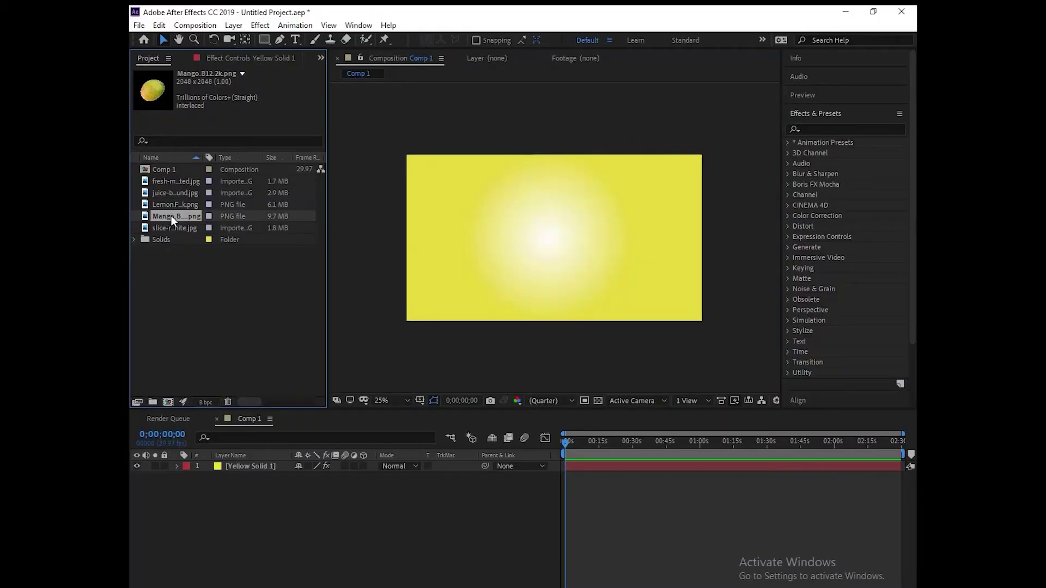
{"action": "left_click_drag", "start_coordinate": [171, 216], "coordinate": [234, 468]}
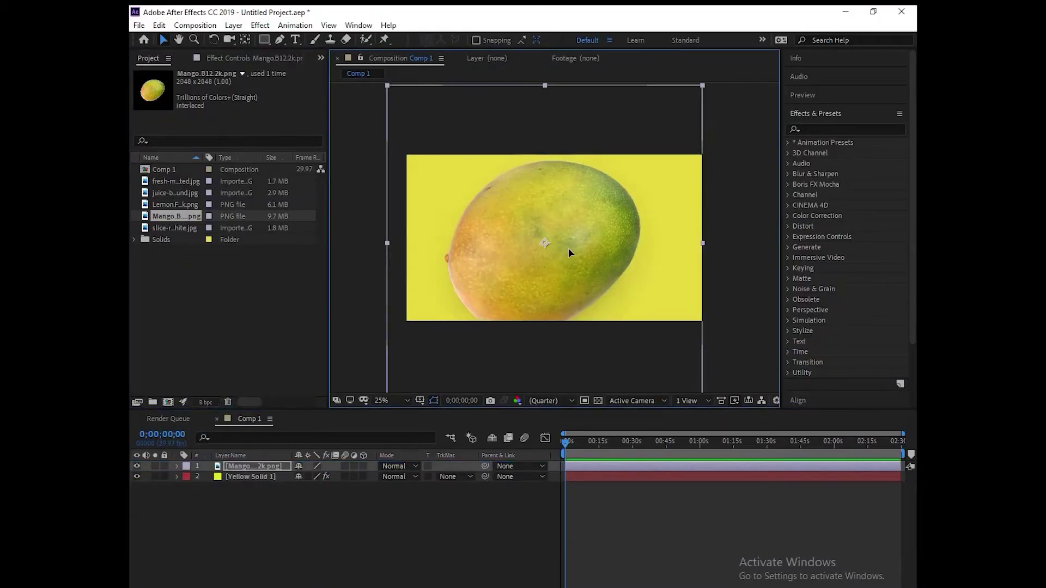
{"action": "key", "text": "s"}
{"action": "left_click_drag", "start_coordinate": [334, 476], "coordinate": [299, 477]}
{"action": "left_click_drag", "start_coordinate": [551, 261], "coordinate": [458, 292]}
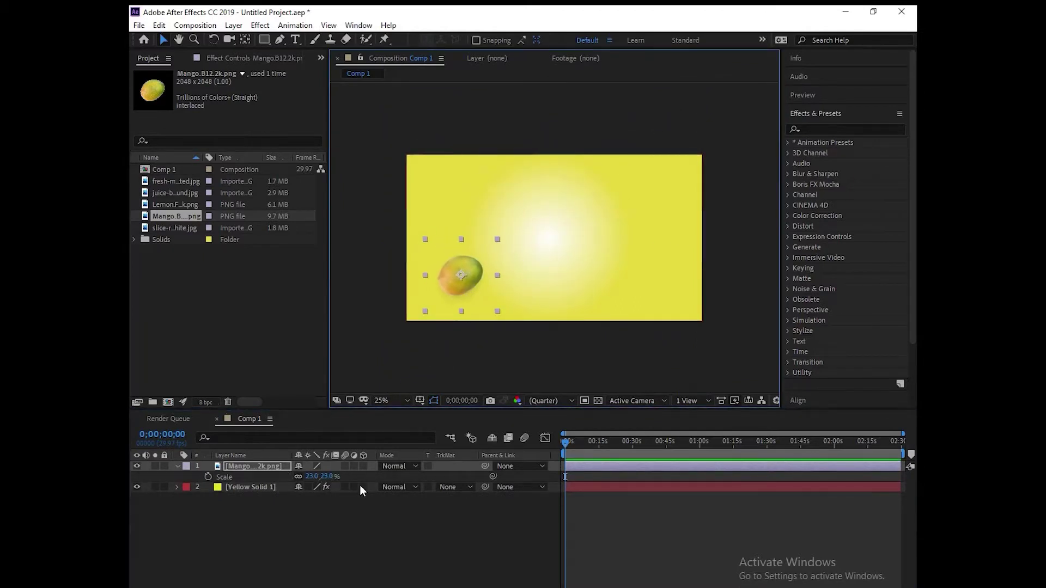
{"action": "left_click_drag", "start_coordinate": [328, 477], "coordinate": [324, 477]}
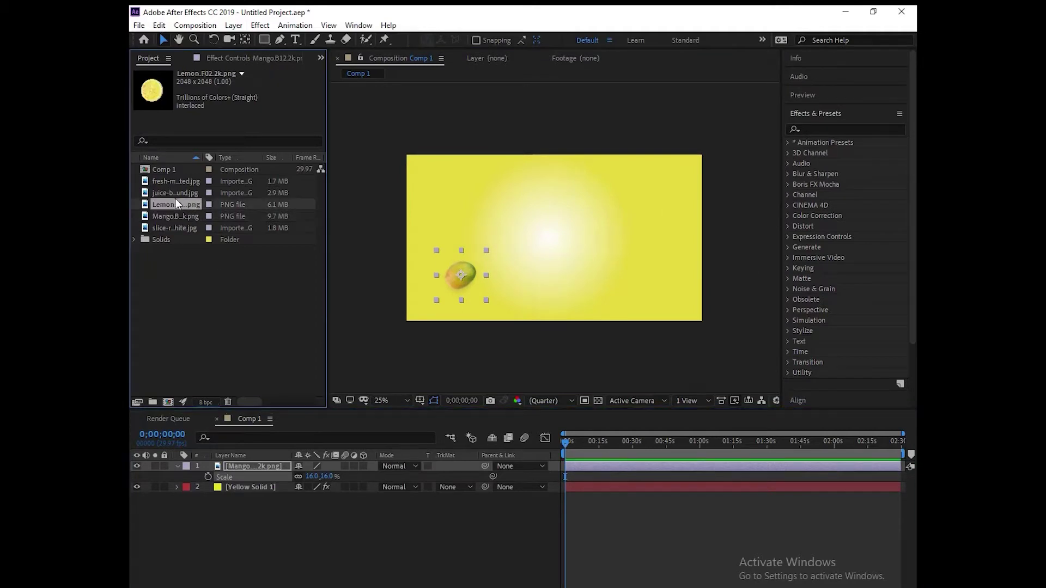
Step: Add the fresh mint leaf image as the uppermost layer and scale it to 18%
{"action": "left_click_drag", "start_coordinate": [180, 182], "coordinate": [249, 460]}
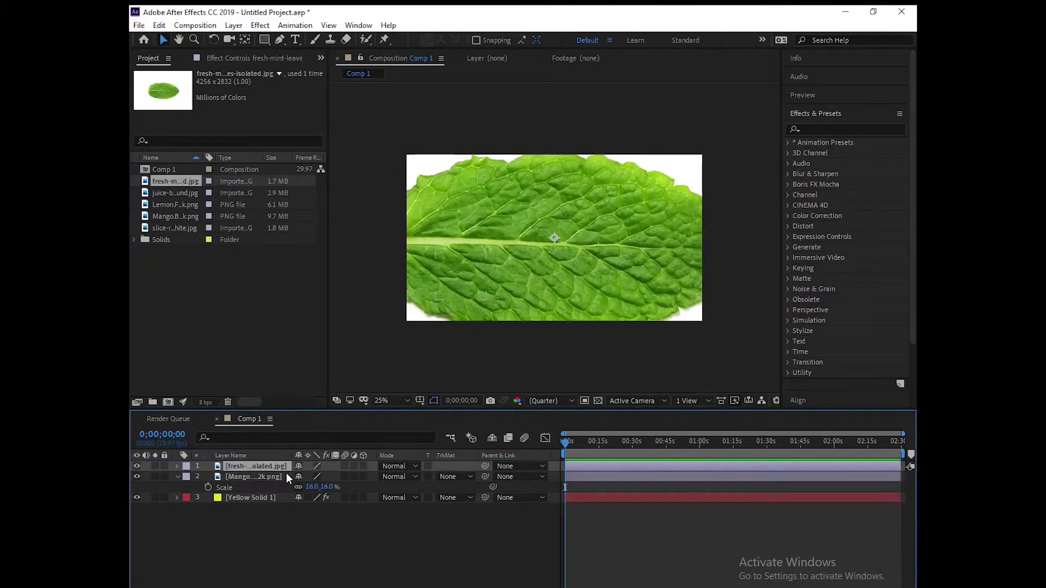
{"action": "key", "text": "s"}
{"action": "left_click_drag", "start_coordinate": [334, 476], "coordinate": [277, 478]}
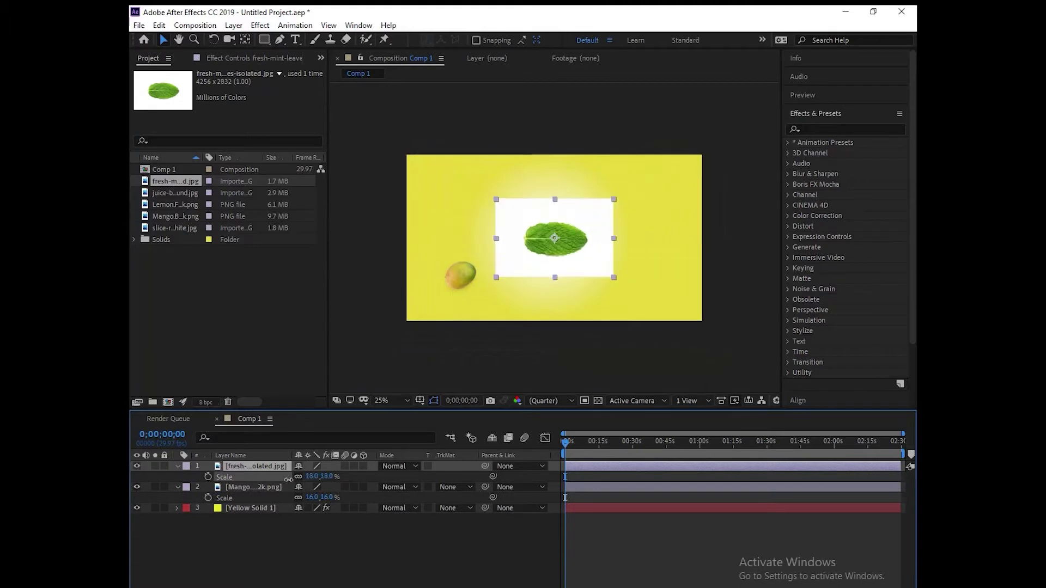
{"action": "left_click", "coordinate": [506, 278]}
Step: Apply the Linear Color Key effect to the mint leaf layer and key out its white background
{"action": "left_click", "coordinate": [830, 129]}
{"action": "type", "text": "linen"}
{"action": "key", "text": "BackSpace"}
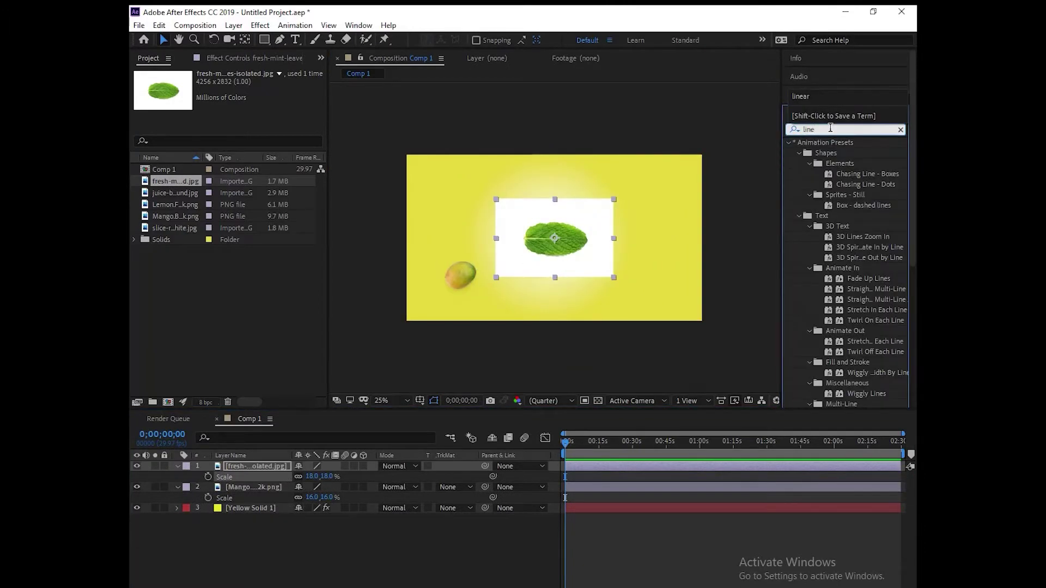
{"action": "type", "text": "a"}
{"action": "key", "text": "BackSpace"}
{"action": "type", "text": "ea"}
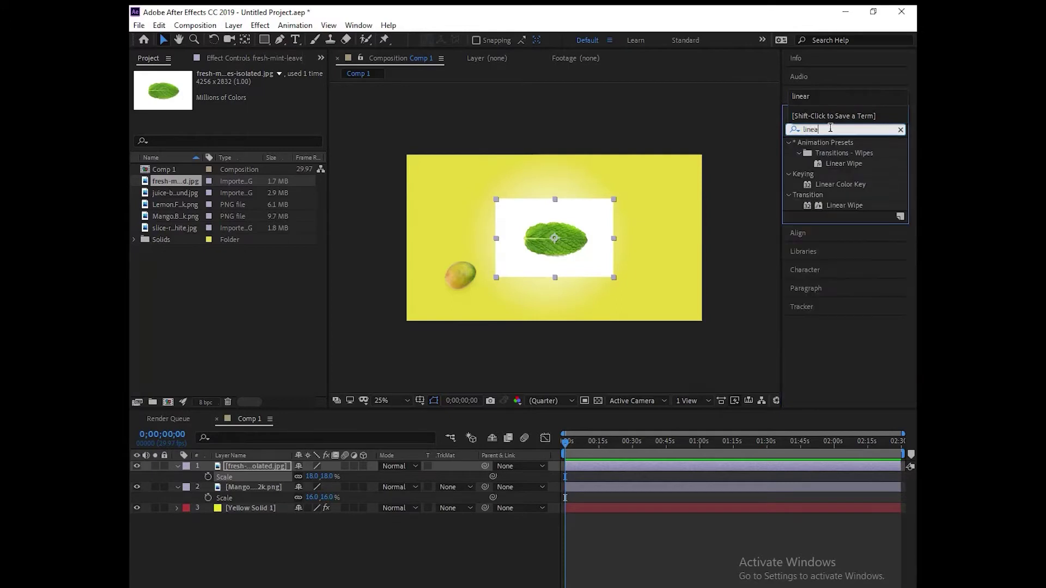
{"action": "left_click_drag", "start_coordinate": [840, 184], "coordinate": [260, 469]}
{"action": "left_click", "coordinate": [261, 183]}
{"action": "left_click", "coordinate": [517, 208]}
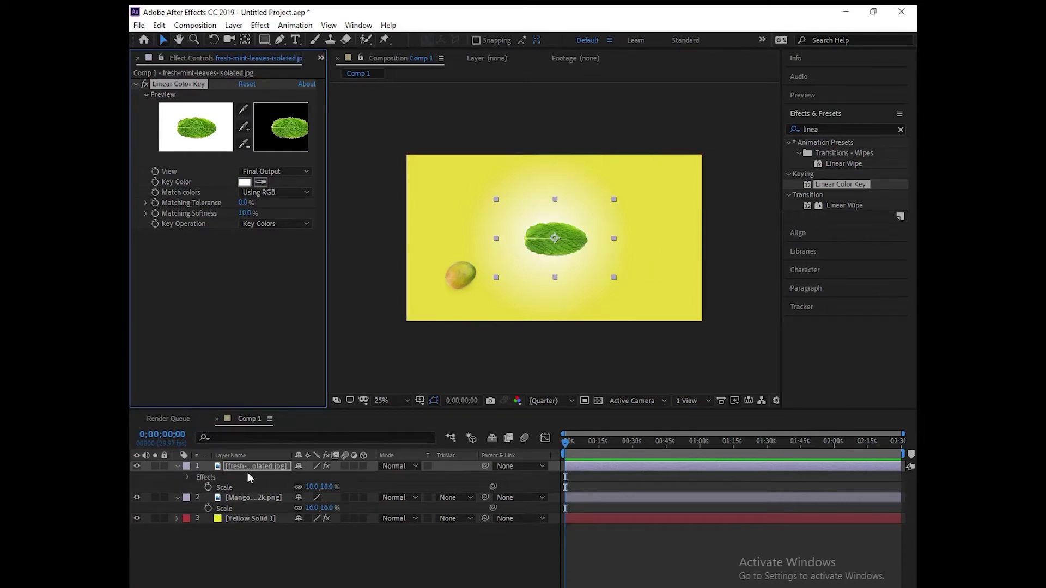
Step: Shrink the mint leaf, move it slightly right of and below the centre, and rotate it to 87 degrees
{"action": "left_click", "coordinate": [247, 497]}
{"action": "left_click", "coordinate": [252, 467]}
{"action": "key", "text": "r"}
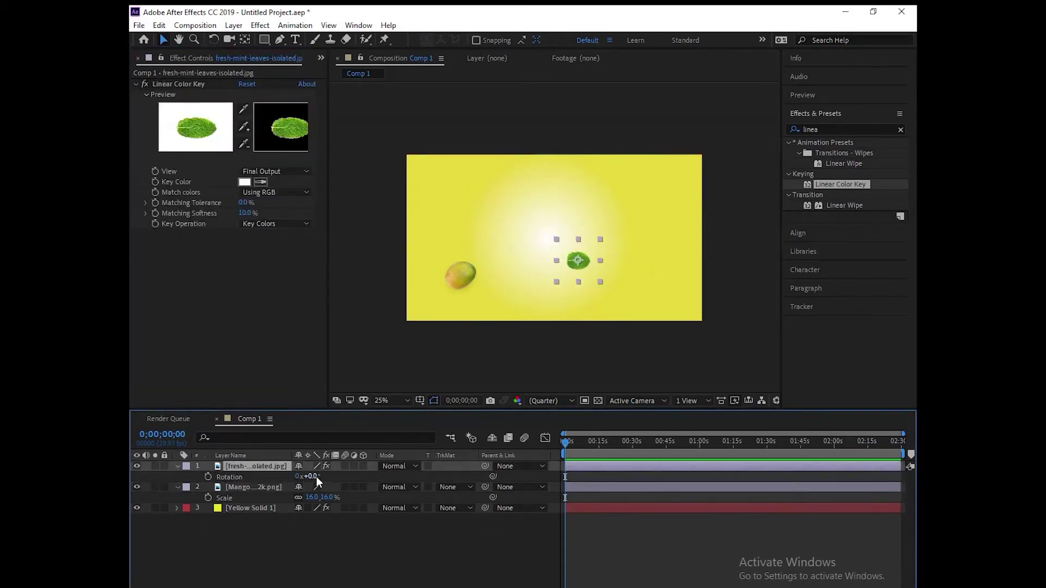
{"action": "left_click_drag", "start_coordinate": [312, 478], "coordinate": [367, 478]}
Step: Duplicate the mango and mint leaf layers together until there are five of each
{"action": "left_click", "coordinate": [230, 455]}
{"action": "left_click", "coordinate": [242, 488]}
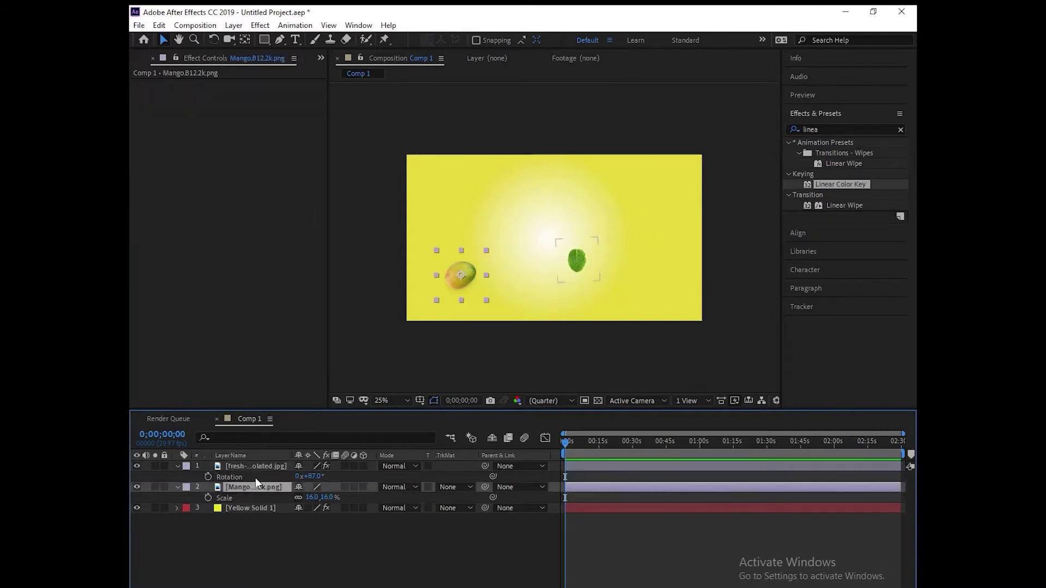
{"action": "left_click", "coordinate": [259, 464], "text": "shift"}
{"action": "key", "text": "ctrl+d"}
{"action": "key", "text": "ctrl+d"}
{"action": "key", "text": "ctrl+d"}
{"action": "key", "text": "ctrl+d"}
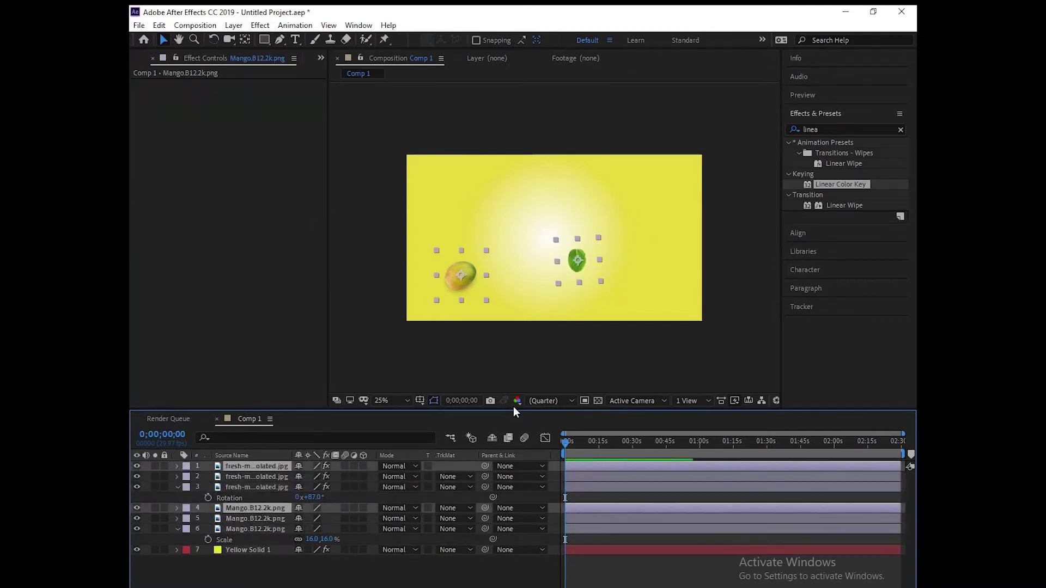
Step: Spread the stacked mango and mint leaf copies to separate spots across the yellow background
{"action": "left_click", "coordinate": [260, 477]}
{"action": "left_click_drag", "start_coordinate": [459, 279], "coordinate": [613, 225]}
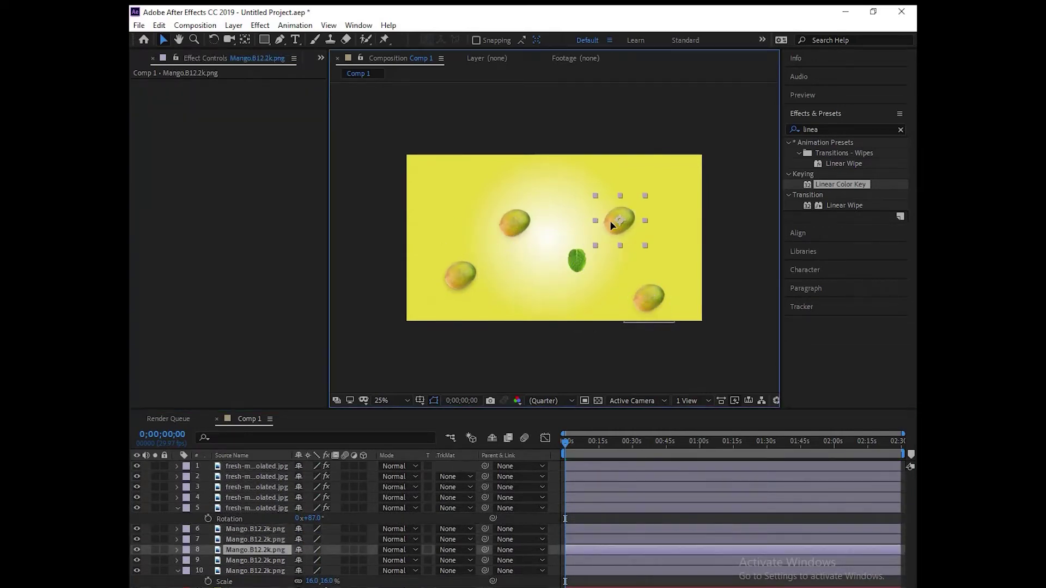
{"action": "left_click_drag", "start_coordinate": [465, 277], "coordinate": [458, 221]}
{"action": "left_click", "coordinate": [576, 261]}
{"action": "left_click_drag", "start_coordinate": [577, 261], "coordinate": [521, 283]}
{"action": "left_click_drag", "start_coordinate": [514, 222], "coordinate": [544, 202]}
{"action": "left_click", "coordinate": [571, 259]}
{"action": "left_click_drag", "start_coordinate": [577, 261], "coordinate": [583, 201]}
{"action": "left_click_drag", "start_coordinate": [575, 260], "coordinate": [492, 216]}
{"action": "left_click_drag", "start_coordinate": [576, 260], "coordinate": [567, 257]}
{"action": "left_click", "coordinate": [492, 225]}
Step: Rotate four of the mint leaves to different angles of 124, 219, 342 and 211 degrees
{"action": "left_click", "coordinate": [247, 465]}
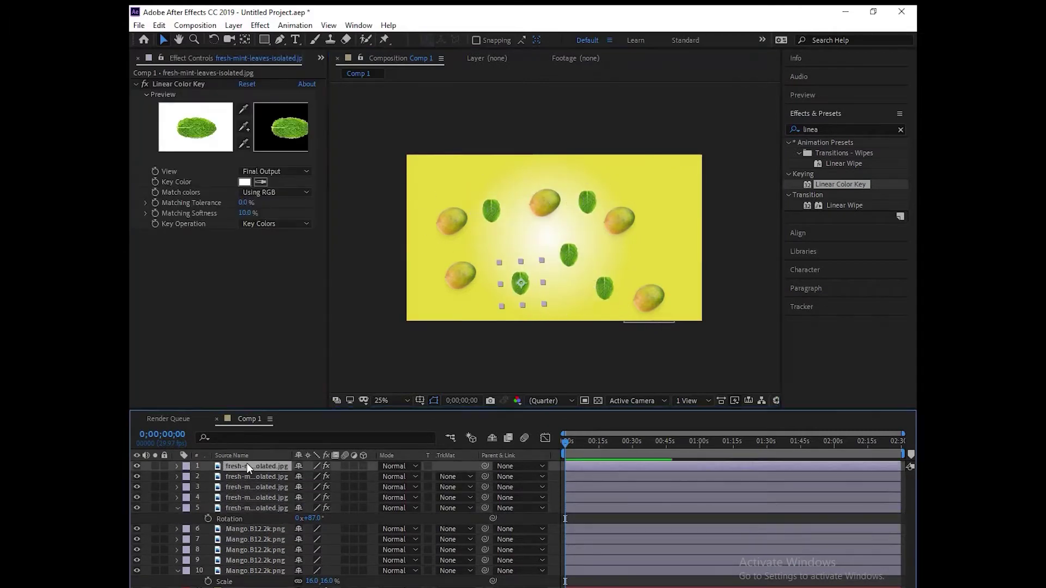
{"action": "key", "text": "r"}
{"action": "left_click_drag", "start_coordinate": [313, 476], "coordinate": [336, 476]}
{"action": "left_click", "coordinate": [256, 508]}
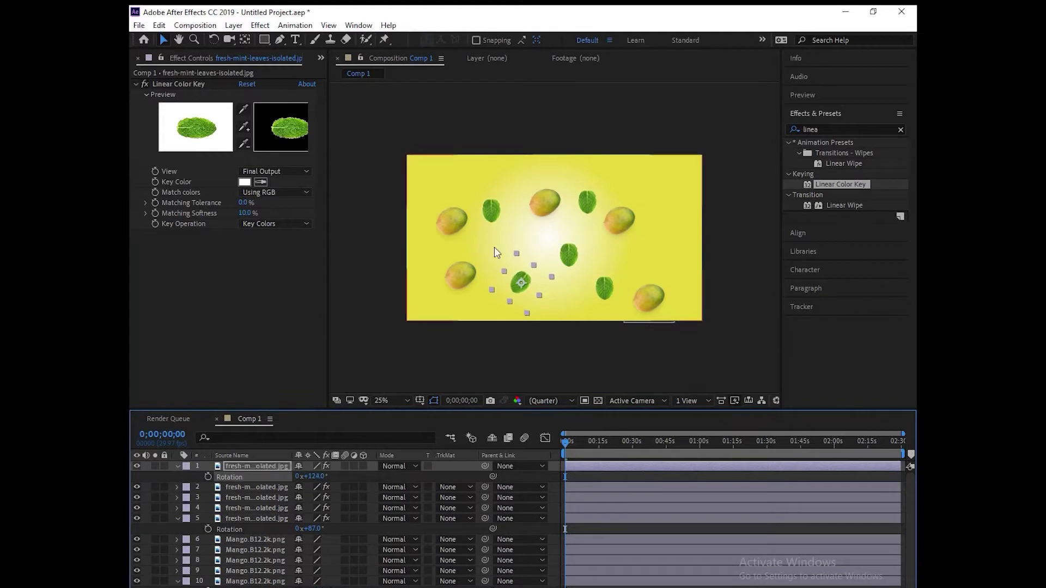
{"action": "key", "text": "r"}
{"action": "left_click_drag", "start_coordinate": [311, 518], "coordinate": [428, 550]}
{"action": "left_click", "coordinate": [273, 529]}
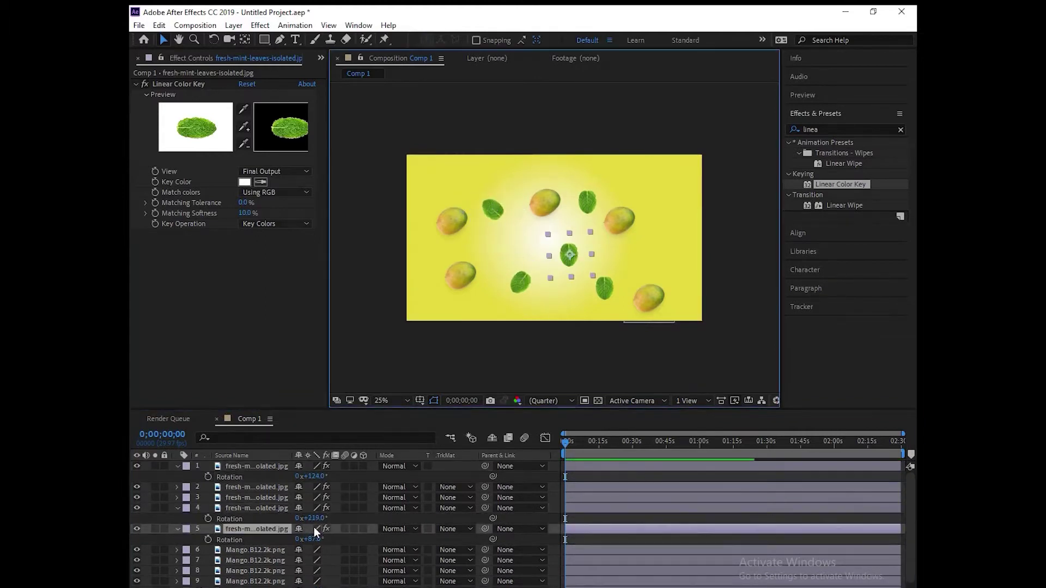
{"action": "left_click_drag", "start_coordinate": [313, 539], "coordinate": [504, 572]}
{"action": "left_click", "coordinate": [588, 202]}
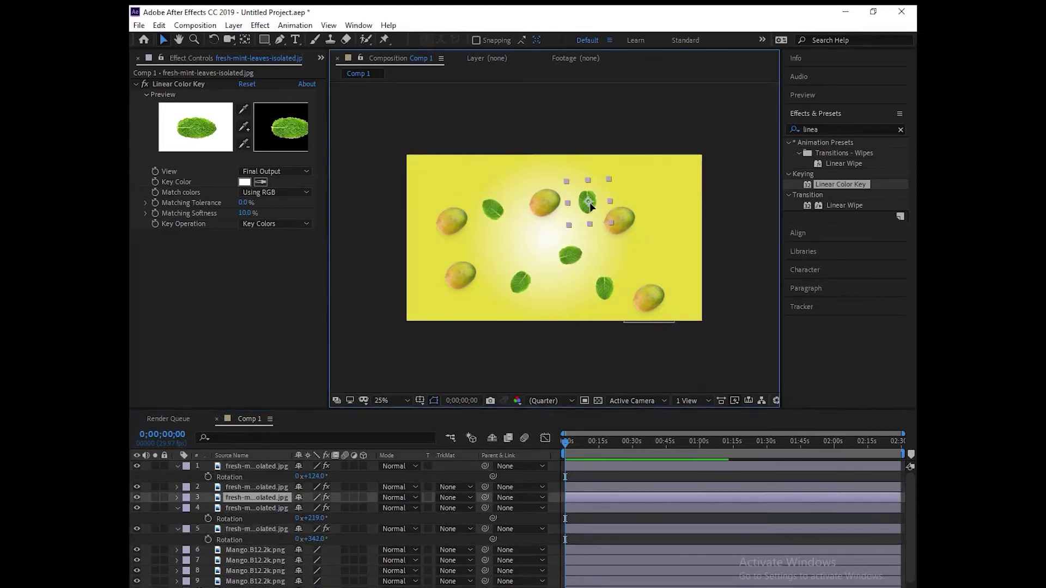
{"action": "key", "text": "r"}
{"action": "left_click_drag", "start_coordinate": [314, 509], "coordinate": [399, 518]}
Step: Move the upper-left leaf outward and shrink the two mangoes on the frame's left side, scaling the upper one to 14%
{"action": "left_click", "coordinate": [604, 287]}
{"action": "left_click_drag", "start_coordinate": [493, 210], "coordinate": [432, 209]}
{"action": "left_click_drag", "start_coordinate": [454, 218], "coordinate": [479, 231]}
{"action": "key", "text": "s"}
{"action": "left_click_drag", "start_coordinate": [309, 587], "coordinate": [256, 587]}
{"action": "left_click_drag", "start_coordinate": [477, 235], "coordinate": [461, 275]}
{"action": "left_click_drag", "start_coordinate": [310, 587], "coordinate": [306, 587]}
Step: Rearrange the mangoes and mint leaves into an alternating, evenly spaced scatter around the bright centre of the background
{"action": "left_click", "coordinate": [549, 210]}
{"action": "mouse_move", "coordinate": [470, 237]}
{"action": "left_mouse_down"}
{"action": "mouse_move", "coordinate": [479, 238]}
{"action": "mouse_move", "coordinate": [467, 218]}
{"action": "left_mouse_up"}
{"action": "left_click_drag", "start_coordinate": [461, 275], "coordinate": [451, 287]}
{"action": "left_click_drag", "start_coordinate": [476, 214], "coordinate": [466, 205]}
{"action": "left_click_drag", "start_coordinate": [545, 204], "coordinate": [537, 200]}
{"action": "left_click_drag", "start_coordinate": [570, 255], "coordinate": [491, 294]}
{"action": "left_click_drag", "start_coordinate": [433, 208], "coordinate": [443, 249]}
{"action": "left_click_drag", "start_coordinate": [618, 217], "coordinate": [669, 196]}
{"action": "left_click_drag", "start_coordinate": [529, 292], "coordinate": [552, 288]}
{"action": "left_click_drag", "start_coordinate": [537, 202], "coordinate": [512, 175]}
{"action": "left_click_drag", "start_coordinate": [467, 205], "coordinate": [443, 204]}
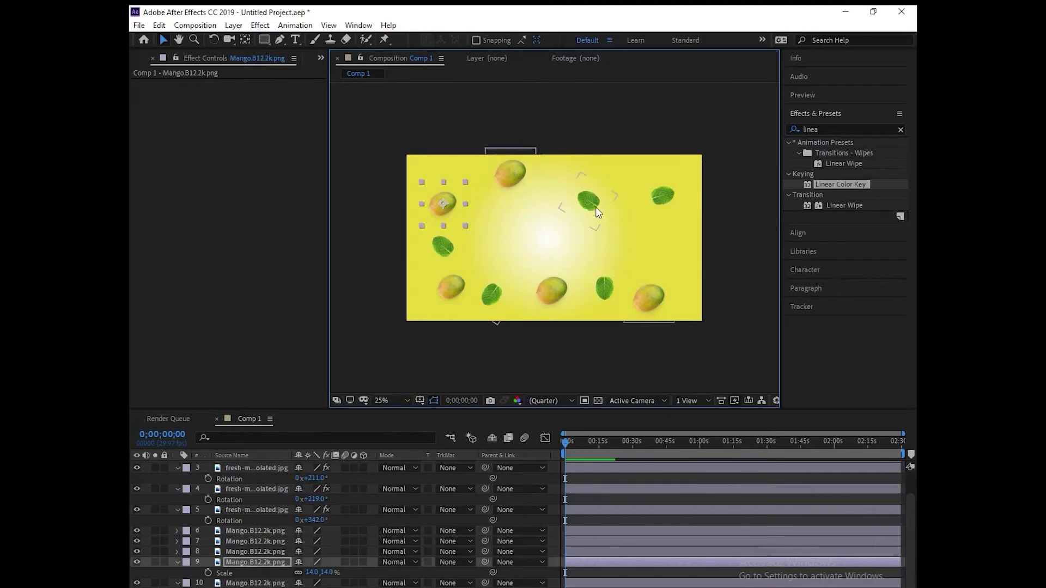
{"action": "left_click_drag", "start_coordinate": [596, 207], "coordinate": [568, 240]}
{"action": "left_click_drag", "start_coordinate": [511, 175], "coordinate": [513, 204]}
{"action": "left_click_drag", "start_coordinate": [647, 298], "coordinate": [618, 234]}
{"action": "left_click_drag", "start_coordinate": [453, 287], "coordinate": [444, 290]}
{"action": "left_click_drag", "start_coordinate": [446, 248], "coordinate": [479, 242]}
{"action": "left_click_drag", "start_coordinate": [514, 202], "coordinate": [520, 194]}
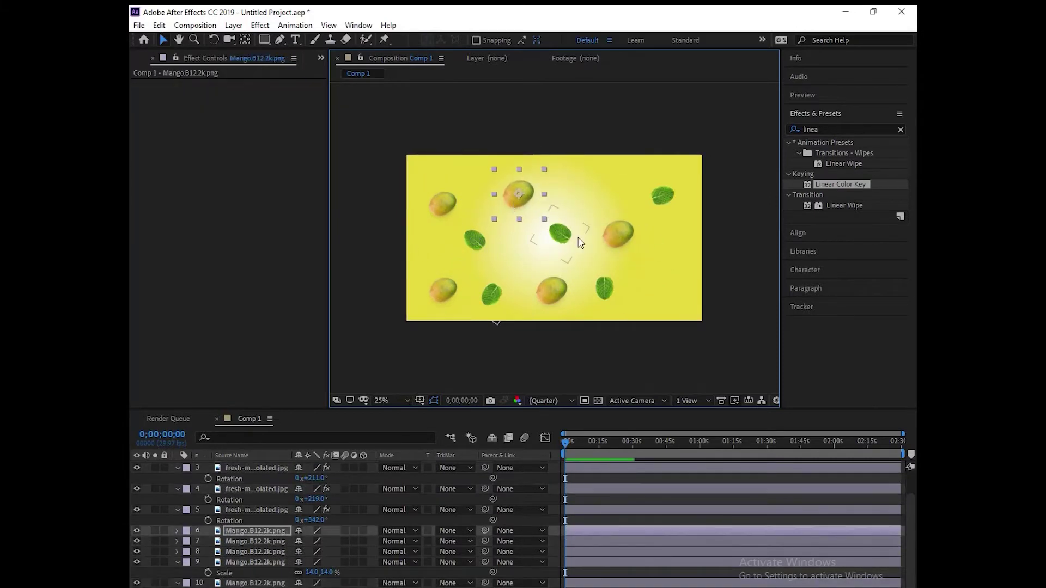
Step: Duplicate the lower-right mint leaf, move the copy to the frame's upper middle and rotate it to 134 degrees
{"action": "left_click", "coordinate": [604, 292]}
{"action": "key", "text": "ctrl+d"}
{"action": "left_click_drag", "start_coordinate": [605, 292], "coordinate": [594, 190]}
{"action": "key", "text": "r"}
{"action": "left_click_drag", "start_coordinate": [314, 476], "coordinate": [340, 474]}
Step: Add two more mango copies and another leaf copy, and spread the fruit and leaves to fill the gaps in the background
{"action": "mouse_move", "coordinate": [520, 196]}
{"action": "left_mouse_down"}
{"action": "mouse_move", "coordinate": [510, 213]}
{"action": "mouse_move", "coordinate": [513, 191]}
{"action": "left_mouse_up"}
{"action": "left_click_drag", "start_coordinate": [560, 234], "coordinate": [534, 239]}
{"action": "left_click_drag", "start_coordinate": [613, 231], "coordinate": [657, 281]}
{"action": "key", "text": "ctrl+d"}
{"action": "left_click_drag", "start_coordinate": [658, 198], "coordinate": [611, 223]}
{"action": "left_click_drag", "start_coordinate": [591, 186], "coordinate": [572, 191]}
{"action": "left_click_drag", "start_coordinate": [562, 237], "coordinate": [651, 188]}
{"action": "left_click", "coordinate": [617, 228]}
{"action": "key", "text": "ctrl+d"}
{"action": "left_click", "coordinate": [651, 271]}
{"action": "key", "text": "ctrl+d"}
{"action": "left_click_drag", "start_coordinate": [653, 270], "coordinate": [667, 227]}
{"action": "left_click_drag", "start_coordinate": [445, 198], "coordinate": [448, 195]}
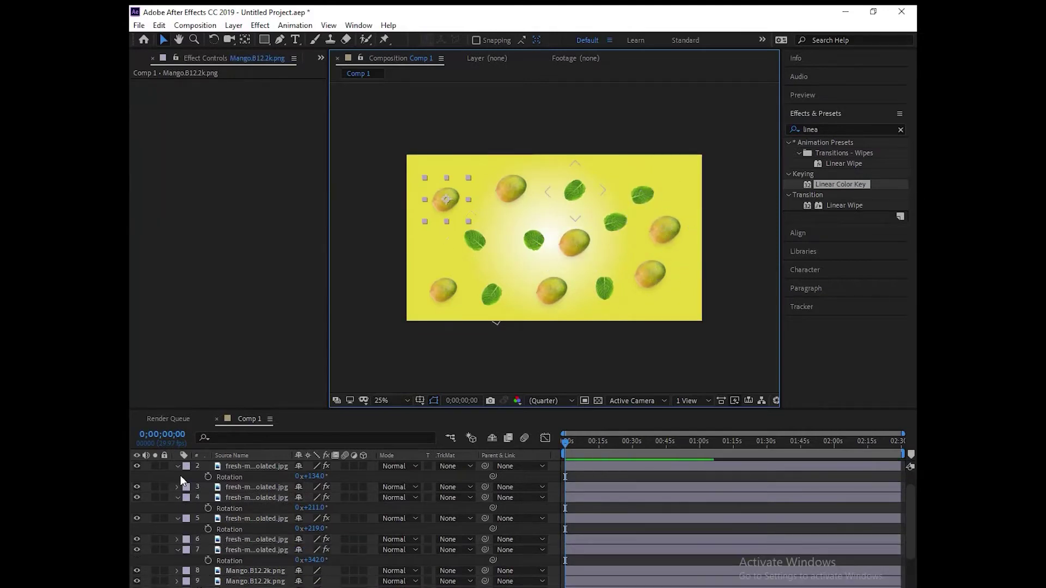
Step: Collapse the expanded leaf layers' rotation properties and make all the mint leaf and mango layers 3D
{"action": "left_click", "coordinate": [177, 466]}
{"action": "left_click", "coordinate": [177, 487]}
{"action": "left_click", "coordinate": [177, 497]}
{"action": "left_click", "coordinate": [177, 519]}
{"action": "scroll", "coordinate": [266, 521], "scroll_direction": "up", "scroll_amount": 1}
{"action": "left_click", "coordinate": [176, 466]}
{"action": "left_click_drag", "start_coordinate": [362, 466], "coordinate": [371, 515]}
{"action": "left_click", "coordinate": [177, 518]}
{"action": "left_click", "coordinate": [177, 510]}
{"action": "scroll", "coordinate": [325, 531], "scroll_direction": "up", "scroll_amount": 1}
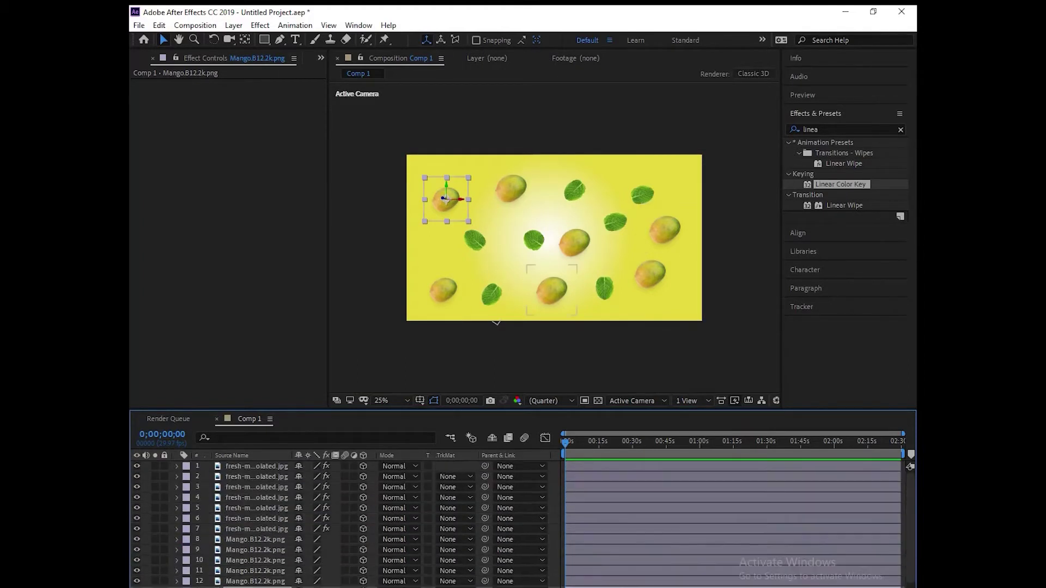
Step: Add a two-node 50 mm camera named Camera 1 and place it at the top of the layer stack
{"action": "right_click", "coordinate": [308, 586]}
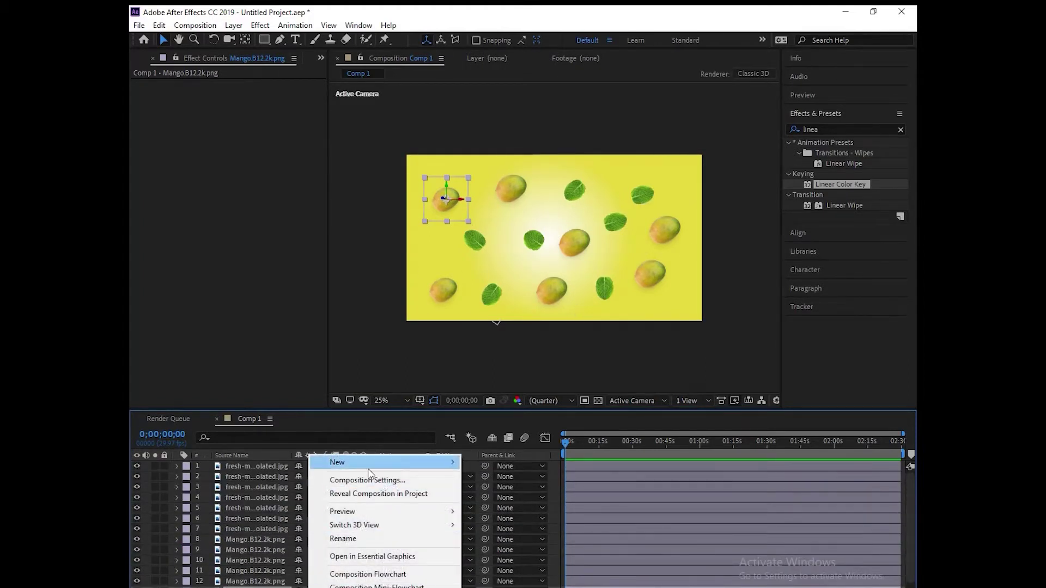
{"action": "mouse_move", "coordinate": [370, 462]}
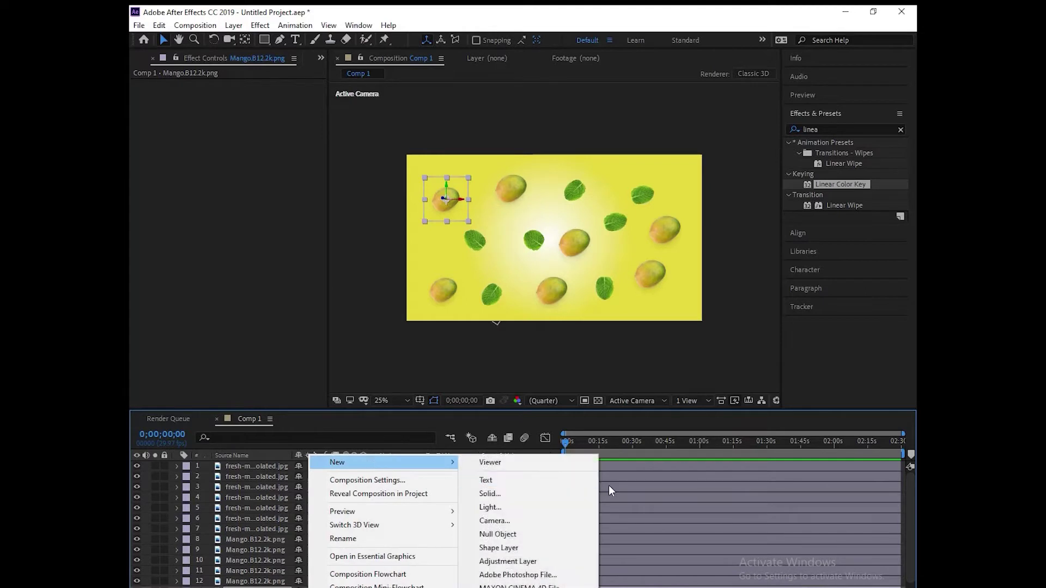
{"action": "left_click", "coordinate": [563, 522]}
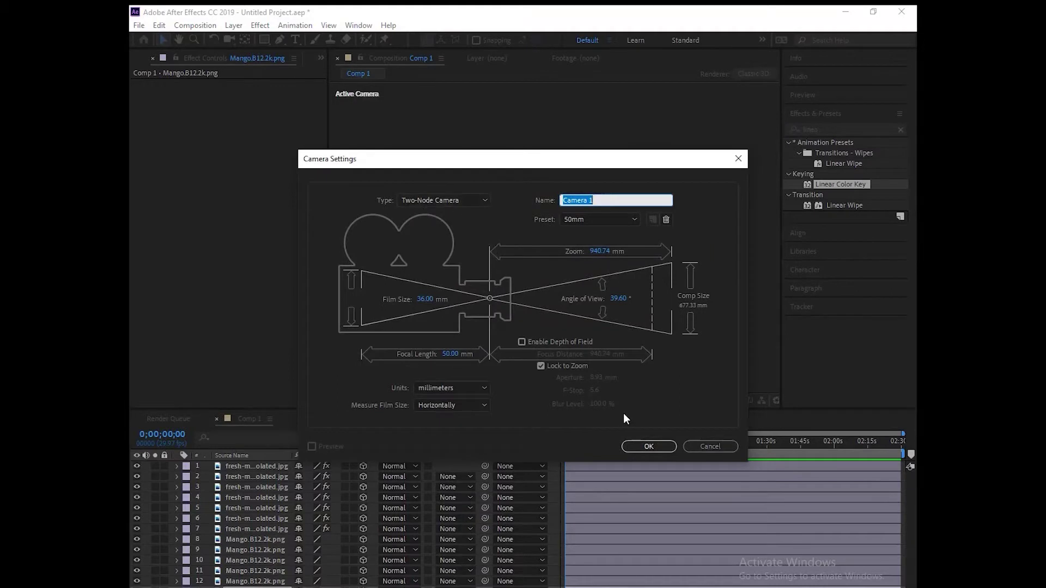
{"action": "left_click", "coordinate": [640, 444]}
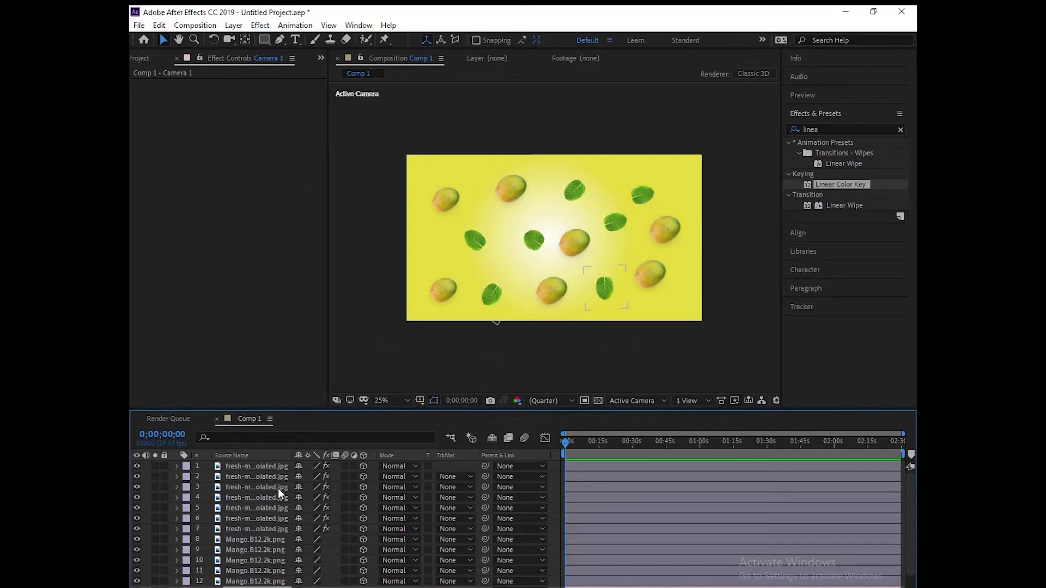
{"action": "key", "text": "F2"}
{"action": "left_click_drag", "start_coordinate": [267, 569], "coordinate": [268, 461]}
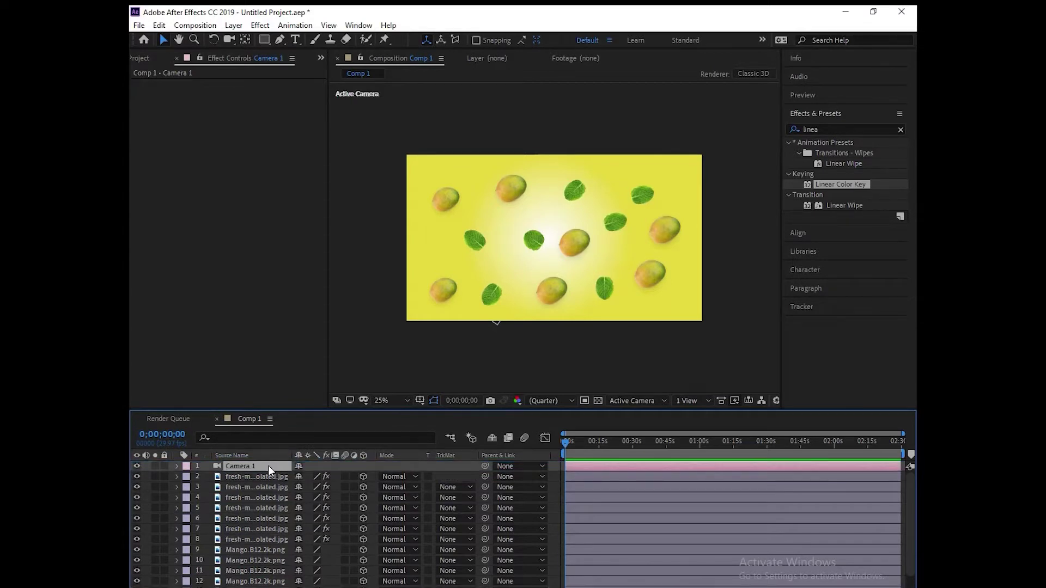
Step: Reveal the camera's Position property and show the composition in two horizontal views
{"action": "key", "text": "p"}
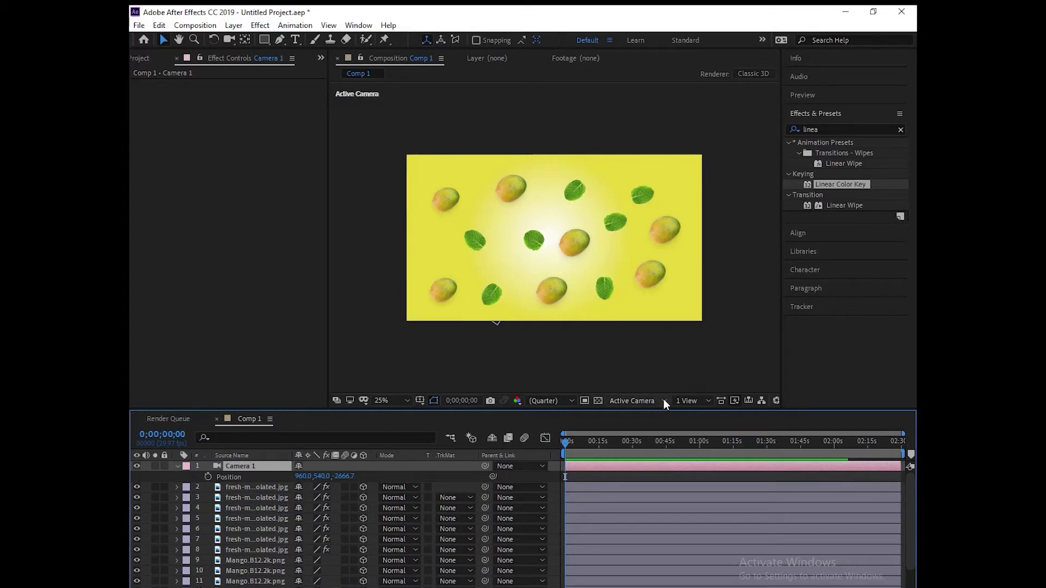
{"action": "left_click", "coordinate": [702, 400]}
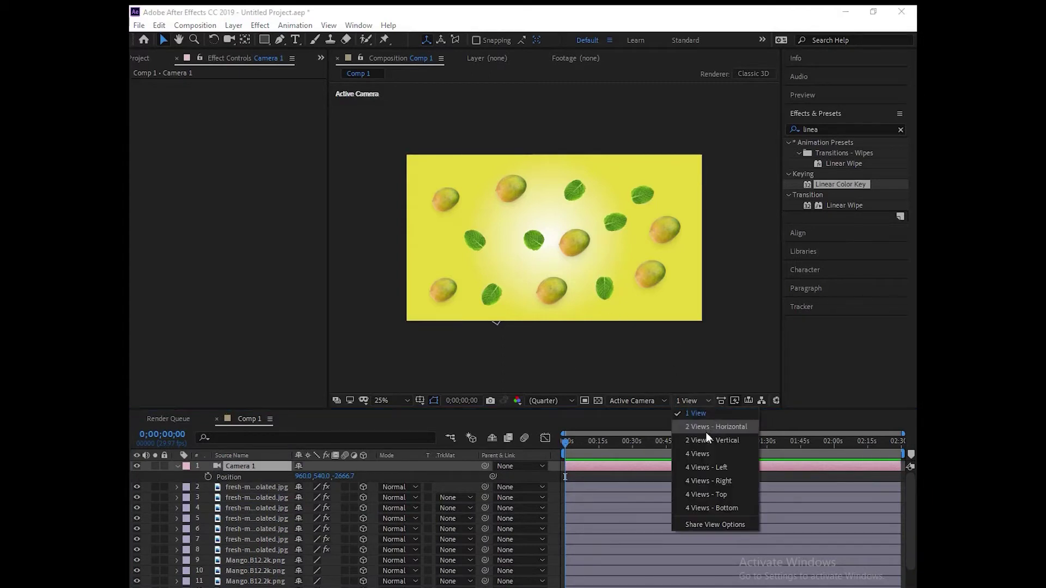
{"action": "left_click", "coordinate": [705, 430]}
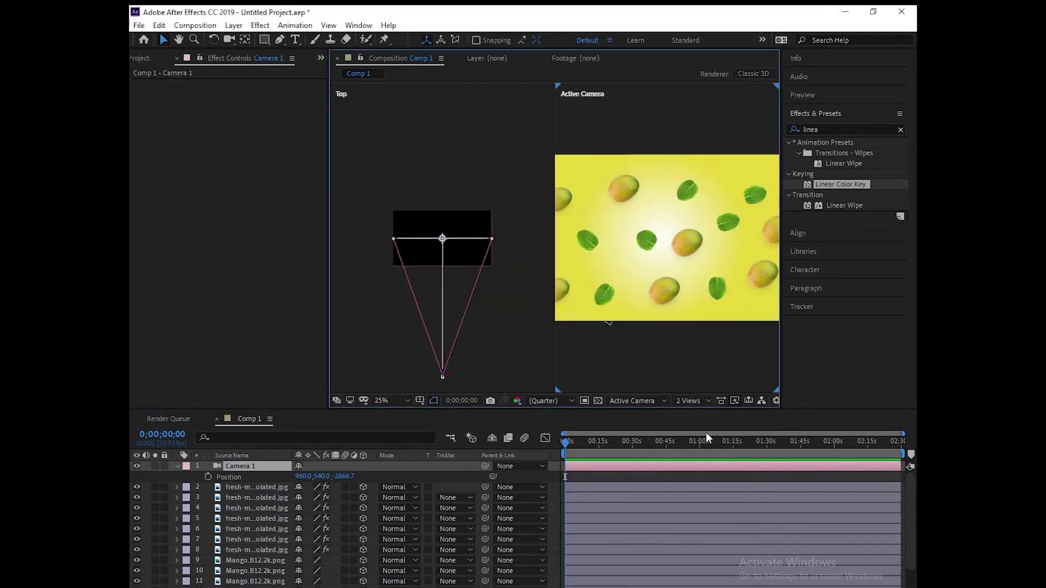
Step: In the Top view, push the mangoes and the leaf on the frame's left side and the lower-middle mango back to differing depths
{"action": "left_click", "coordinate": [610, 195]}
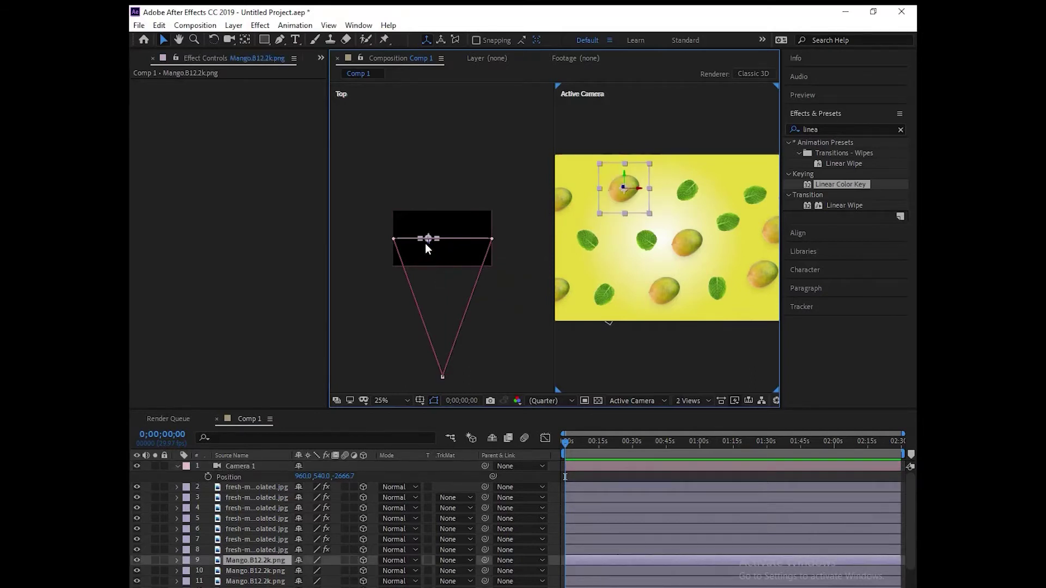
{"action": "left_click_drag", "start_coordinate": [428, 246], "coordinate": [423, 202]}
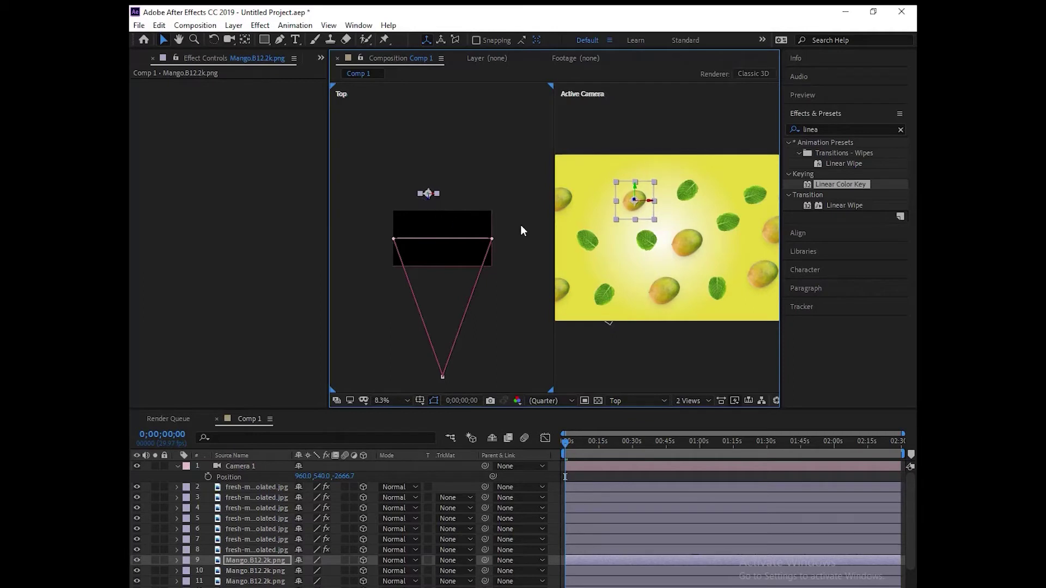
{"action": "left_click", "coordinate": [590, 238]}
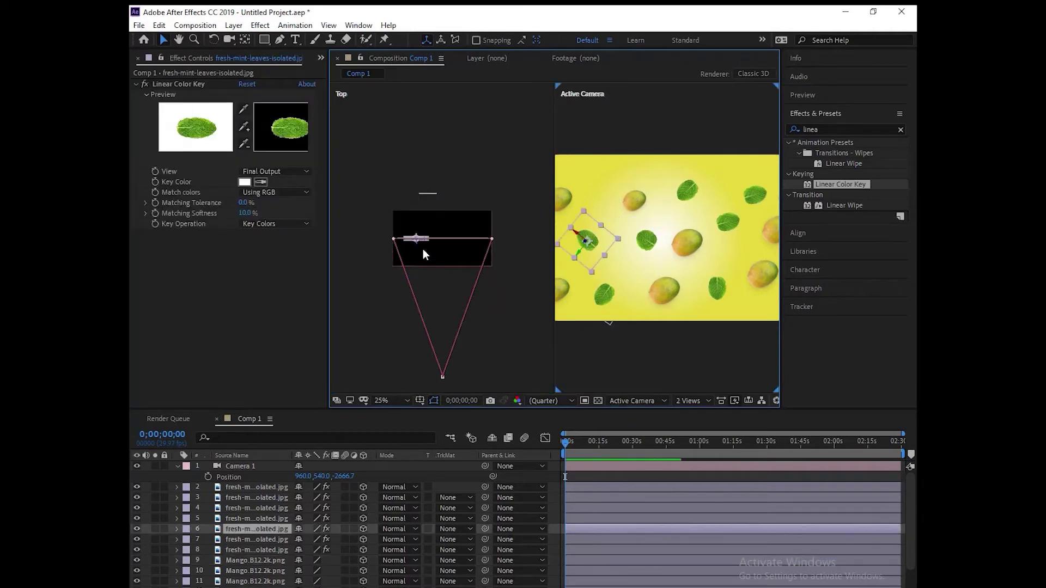
{"action": "left_click_drag", "start_coordinate": [415, 246], "coordinate": [411, 172]}
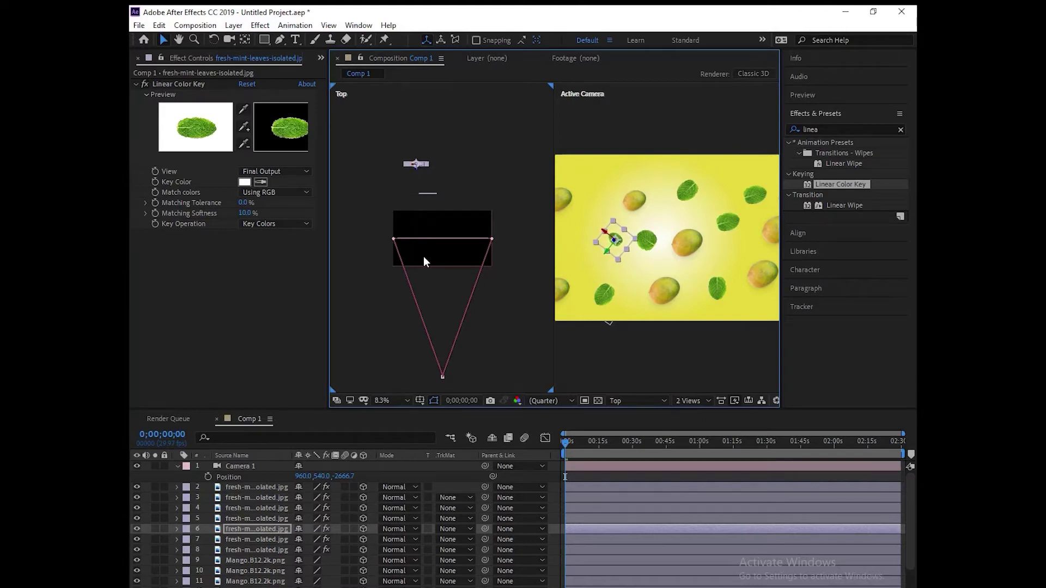
{"action": "left_click", "coordinate": [557, 191]}
{"action": "left_click_drag", "start_coordinate": [408, 247], "coordinate": [407, 207]}
{"action": "left_click", "coordinate": [556, 300]}
{"action": "left_click_drag", "start_coordinate": [405, 249], "coordinate": [407, 146]}
{"action": "left_click", "coordinate": [660, 294]}
{"action": "left_click_drag", "start_coordinate": [442, 240], "coordinate": [442, 179]}
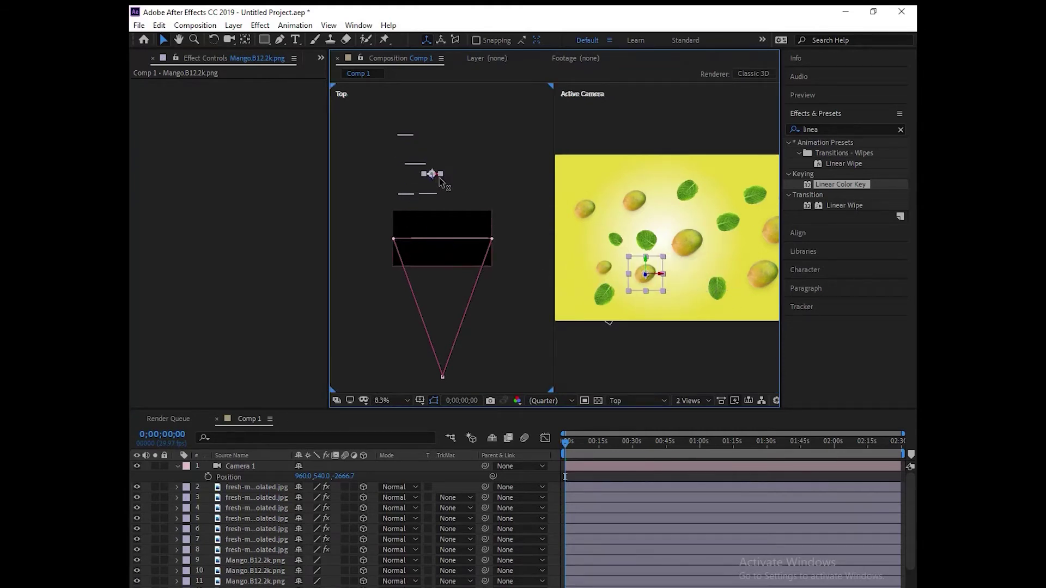
Step: In the Top view, push the lower-left leaf, central mango, and the remaining middle and lower-right fruit and leaves back to staggered depths
{"action": "left_click", "coordinate": [603, 296]}
{"action": "left_click_drag", "start_coordinate": [419, 241], "coordinate": [425, 206]}
{"action": "left_click", "coordinate": [686, 242]}
{"action": "left_click_drag", "start_coordinate": [448, 242], "coordinate": [436, 180]}
{"action": "left_click", "coordinate": [472, 238]}
{"action": "left_click_drag", "start_coordinate": [449, 244], "coordinate": [452, 190]}
{"action": "left_click", "coordinate": [679, 240]}
{"action": "left_click", "coordinate": [717, 287]}
{"action": "left_click_drag", "start_coordinate": [461, 246], "coordinate": [459, 193]}
{"action": "left_click", "coordinate": [424, 181]}
{"action": "left_click_drag", "start_coordinate": [474, 248], "coordinate": [477, 173]}
{"action": "left_click", "coordinate": [470, 234]}
Step: Push the upper-right leaf, right-edge mango and central leaf back in depth, and respread the mangoes and leaves across the frame
{"action": "left_click", "coordinate": [758, 200]}
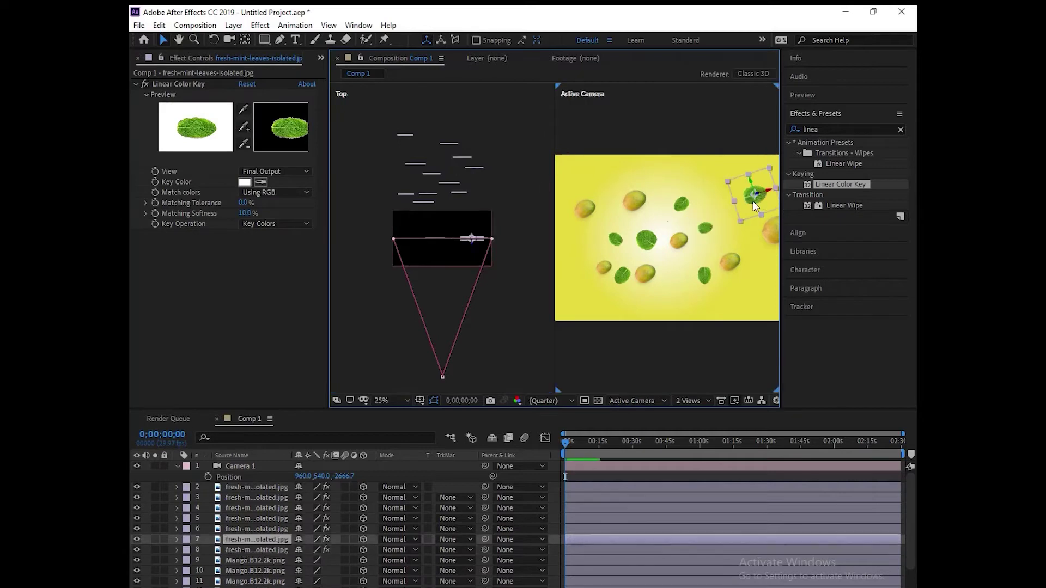
{"action": "left_click_drag", "start_coordinate": [472, 244], "coordinate": [473, 185]}
{"action": "left_click", "coordinate": [730, 262]}
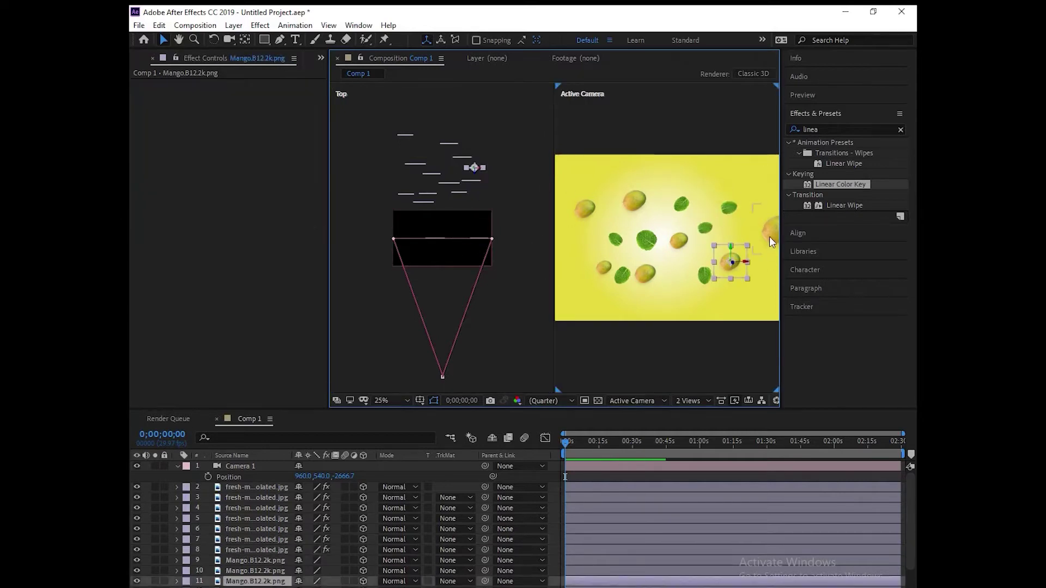
{"action": "left_click", "coordinate": [770, 239]}
{"action": "left_click_drag", "start_coordinate": [485, 243], "coordinate": [487, 193]}
{"action": "left_click_drag", "start_coordinate": [646, 273], "coordinate": [658, 280]}
{"action": "left_click_drag", "start_coordinate": [678, 240], "coordinate": [682, 242]}
{"action": "left_click", "coordinate": [639, 245]}
{"action": "left_click_drag", "start_coordinate": [437, 242], "coordinate": [412, 144]}
Step: Keyframe the camera's position at the start and move it forward to Z -133.7 at 0;00;05;06
{"action": "left_click", "coordinate": [321, 477]}
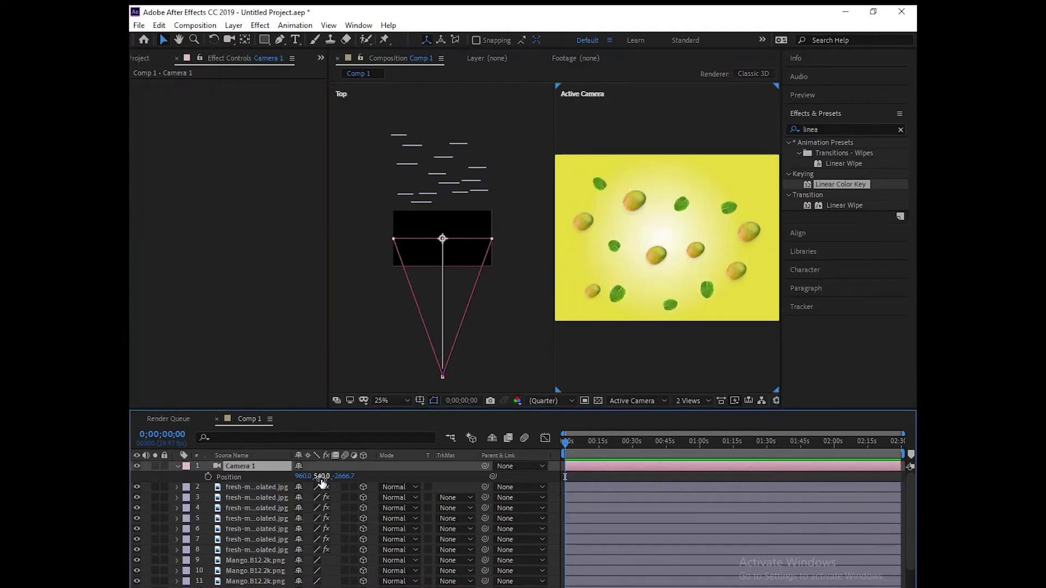
{"action": "left_click", "coordinate": [208, 477]}
{"action": "mouse_move", "coordinate": [571, 442]}
{"action": "left_mouse_down"}
{"action": "mouse_move", "coordinate": [598, 446]}
{"action": "mouse_move", "coordinate": [583, 449]}
{"action": "left_mouse_up"}
{"action": "left_click_drag", "start_coordinate": [902, 434], "coordinate": [685, 434]}
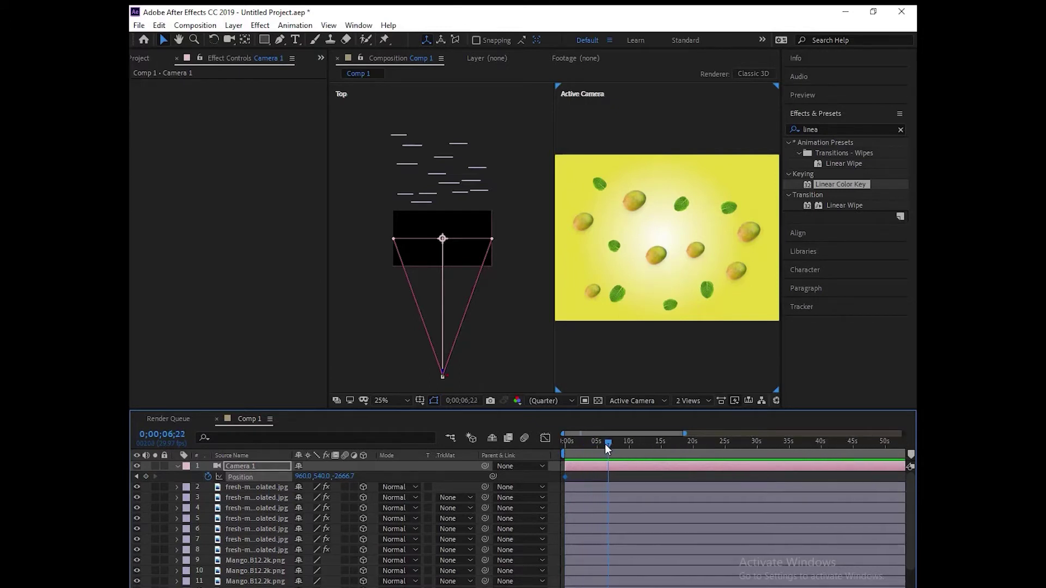
{"action": "left_click_drag", "start_coordinate": [343, 477], "coordinate": [487, 498]}
{"action": "left_click_drag", "start_coordinate": [335, 483], "coordinate": [402, 496]}
{"action": "left_click_drag", "start_coordinate": [342, 477], "coordinate": [536, 478]}
{"action": "left_click_drag", "start_coordinate": [335, 478], "coordinate": [411, 488]}
{"action": "left_click_drag", "start_coordinate": [340, 478], "coordinate": [210, 486]}
Step: Reposition the mangoes and leaves around the bright centre as framed at the end of the camera move
{"action": "left_click_drag", "start_coordinate": [650, 275], "coordinate": [644, 302]}
{"action": "left_click", "coordinate": [552, 256]}
{"action": "left_click_drag", "start_coordinate": [557, 255], "coordinate": [571, 239]}
{"action": "left_click_drag", "start_coordinate": [743, 268], "coordinate": [746, 271]}
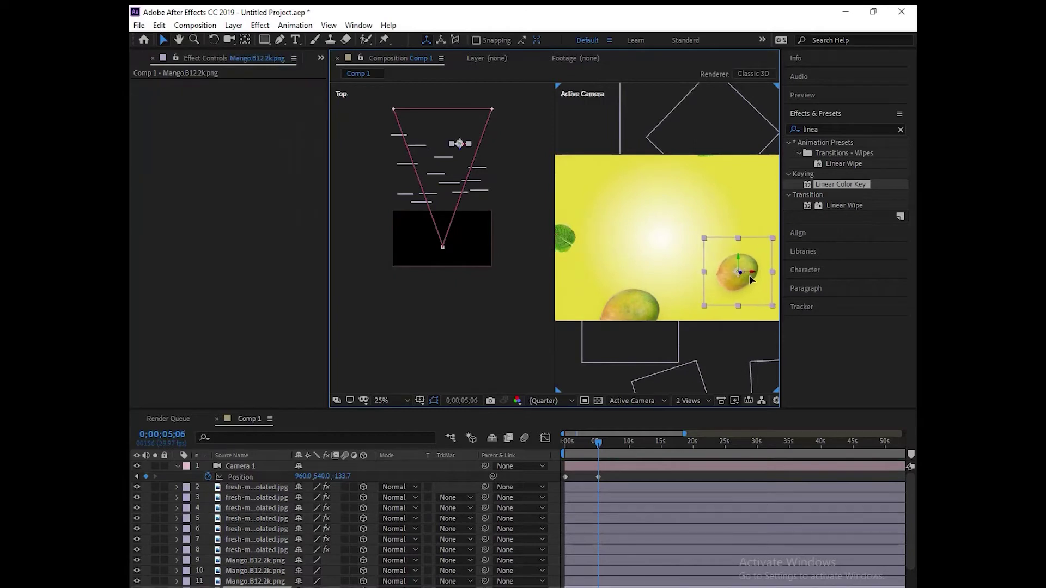
{"action": "left_click_drag", "start_coordinate": [705, 145], "coordinate": [706, 167]}
{"action": "left_click", "coordinate": [640, 314]}
{"action": "left_click_drag", "start_coordinate": [639, 312], "coordinate": [638, 314]}
Step: Preview the camera move and speed it up by shifting its end keyframe to about 2 seconds
{"action": "left_click_drag", "start_coordinate": [601, 444], "coordinate": [566, 448]}
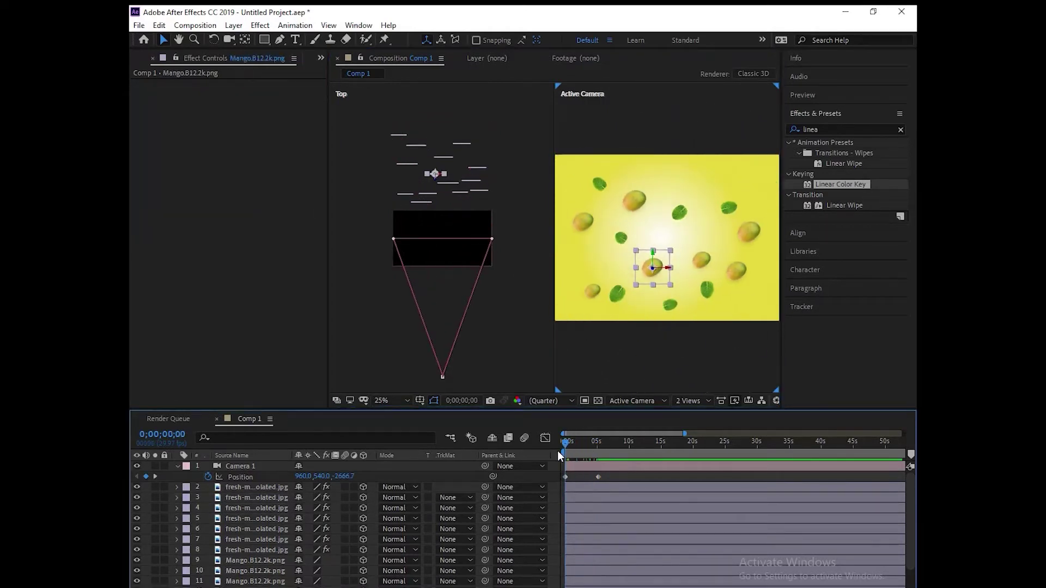
{"action": "key", "text": "space"}
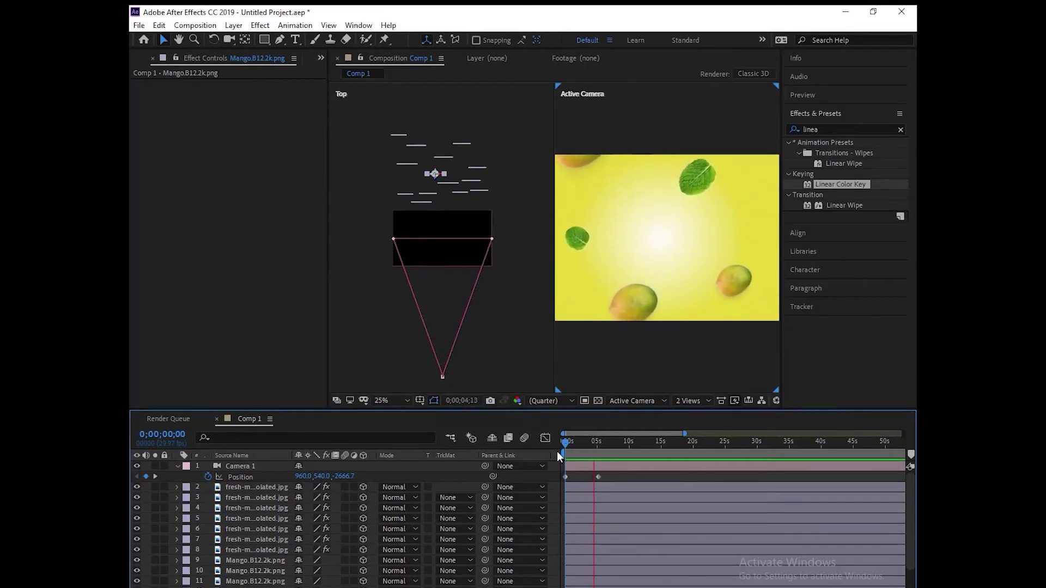
{"action": "key", "text": "space"}
{"action": "left_click_drag", "start_coordinate": [597, 477], "coordinate": [584, 478]}
{"action": "left_click_drag", "start_coordinate": [603, 443], "coordinate": [547, 446]}
{"action": "key", "text": "space"}
{"action": "key", "text": "space"}
{"action": "left_click_drag", "start_coordinate": [586, 478], "coordinate": [577, 478]}
{"action": "left_click_drag", "start_coordinate": [578, 442], "coordinate": [556, 447]}
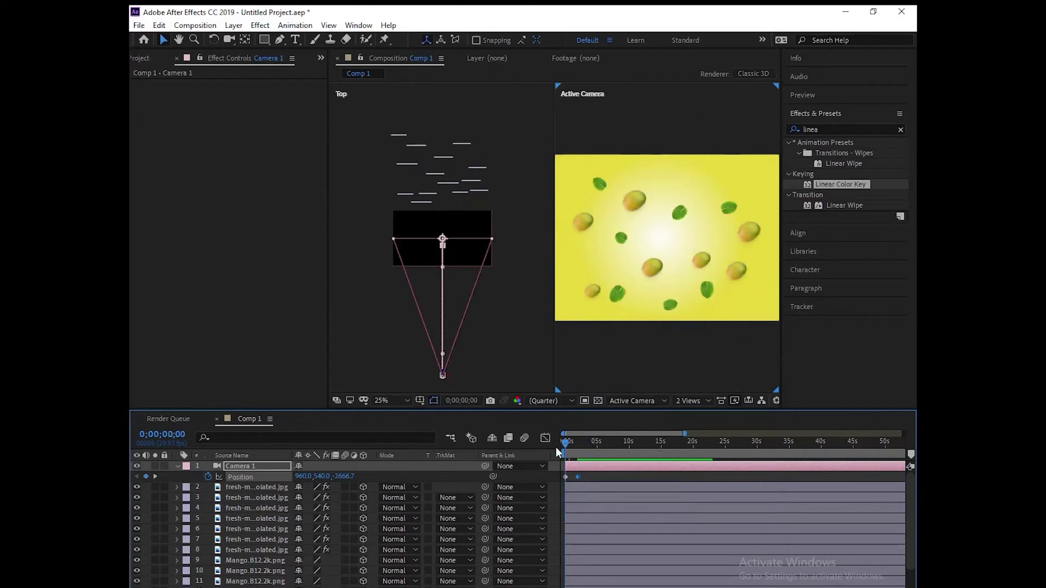
{"action": "key", "text": "space"}
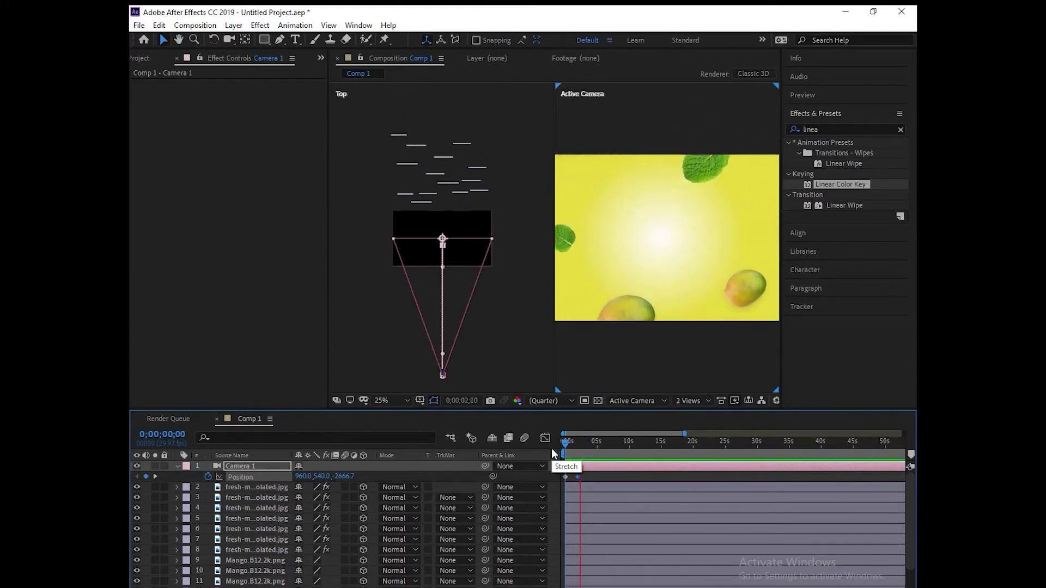
Step: Apply Easy Ease to both camera position keyframes and preview the move
{"action": "left_click_drag", "start_coordinate": [577, 477], "coordinate": [578, 478]}
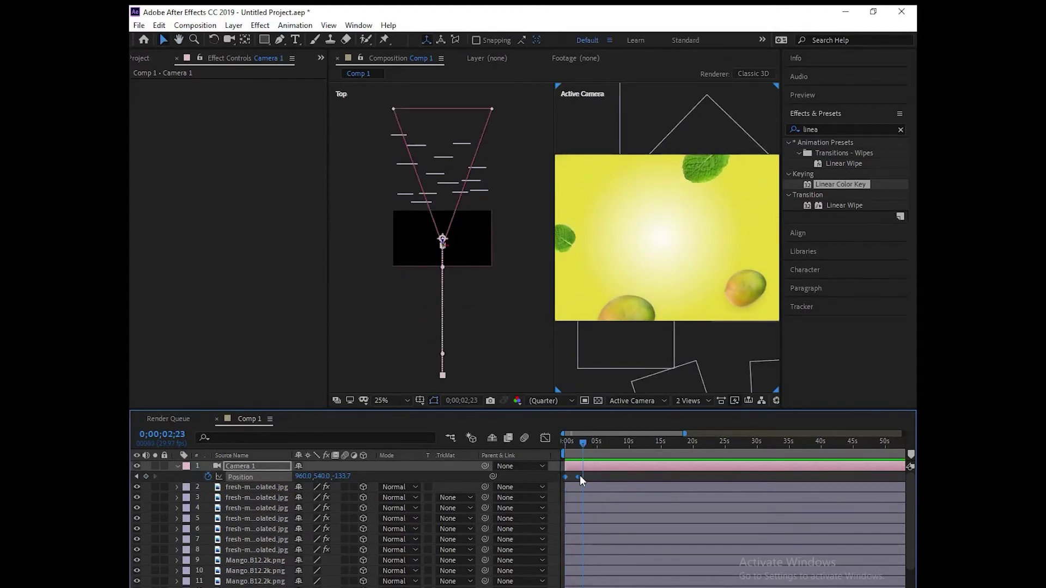
{"action": "right_click", "coordinate": [579, 478]}
{"action": "mouse_move", "coordinate": [593, 473]}
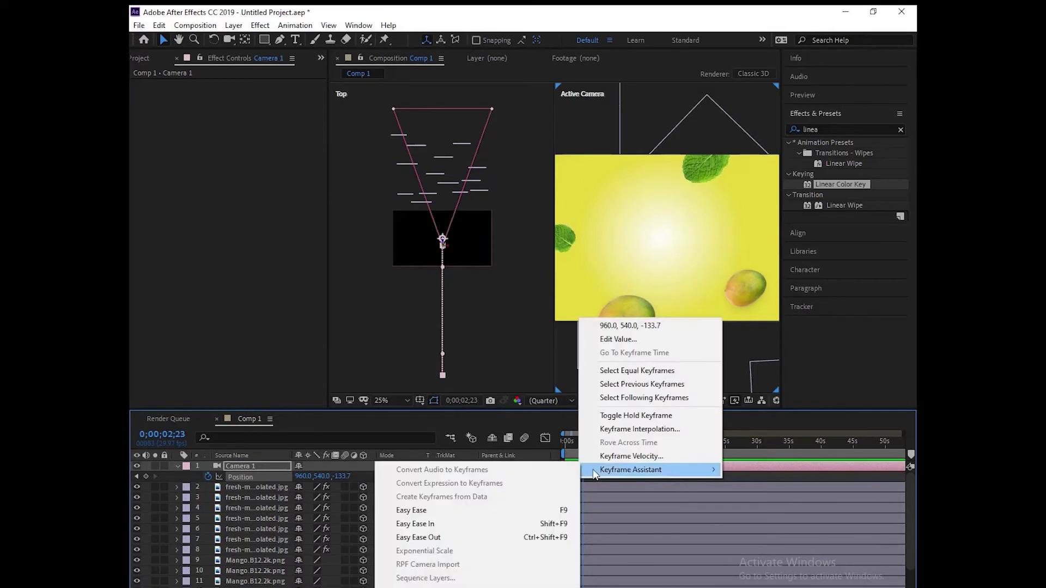
{"action": "left_click", "coordinate": [532, 512]}
{"action": "left_click", "coordinate": [562, 451]}
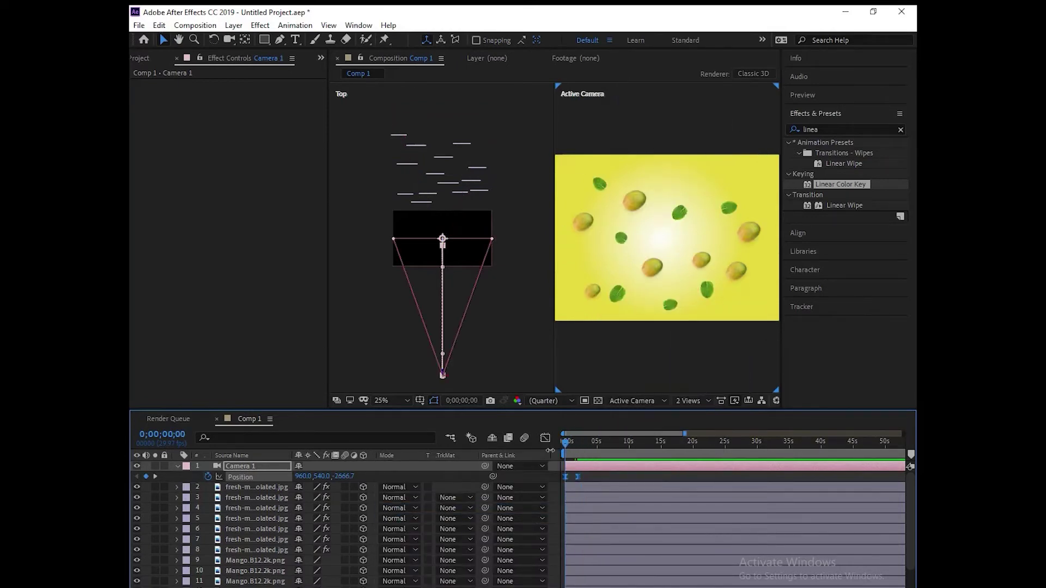
{"action": "key", "text": "space"}
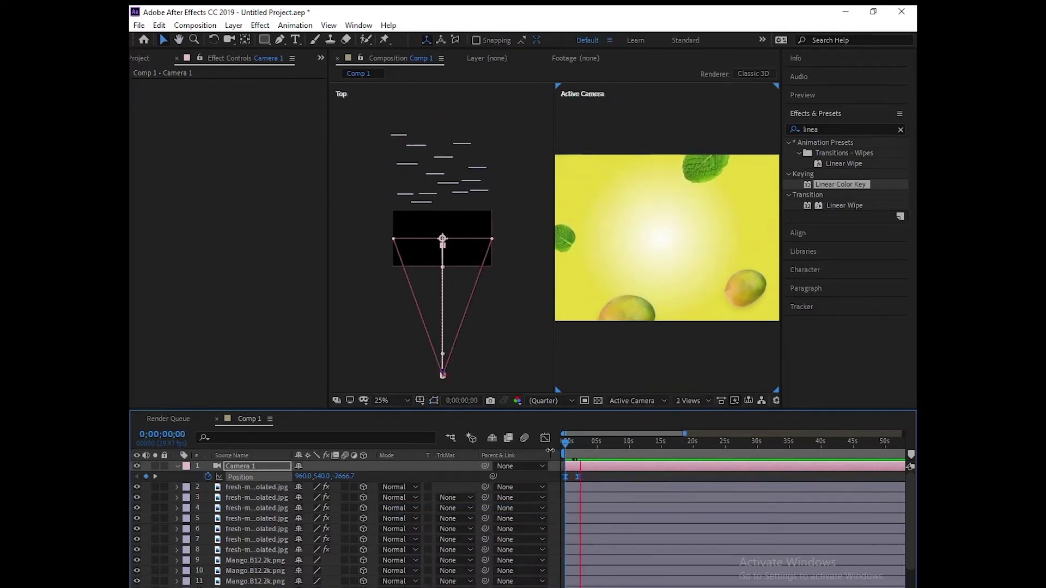
Step: Turn on motion blur for the mint leaf and mango layers and preview the animation
{"action": "left_click_drag", "start_coordinate": [345, 486], "coordinate": [346, 587]}
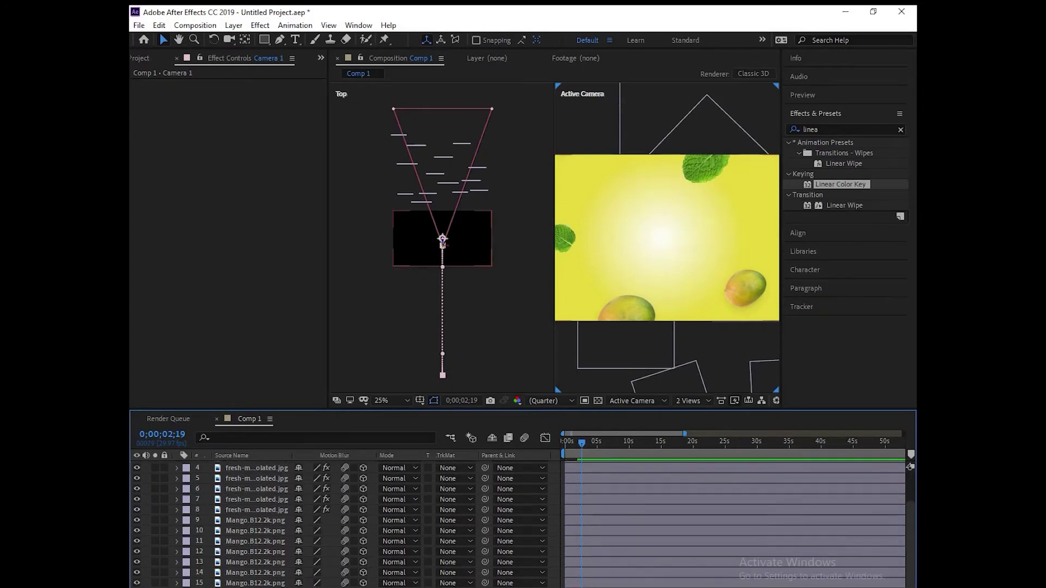
{"action": "left_click", "coordinate": [564, 450]}
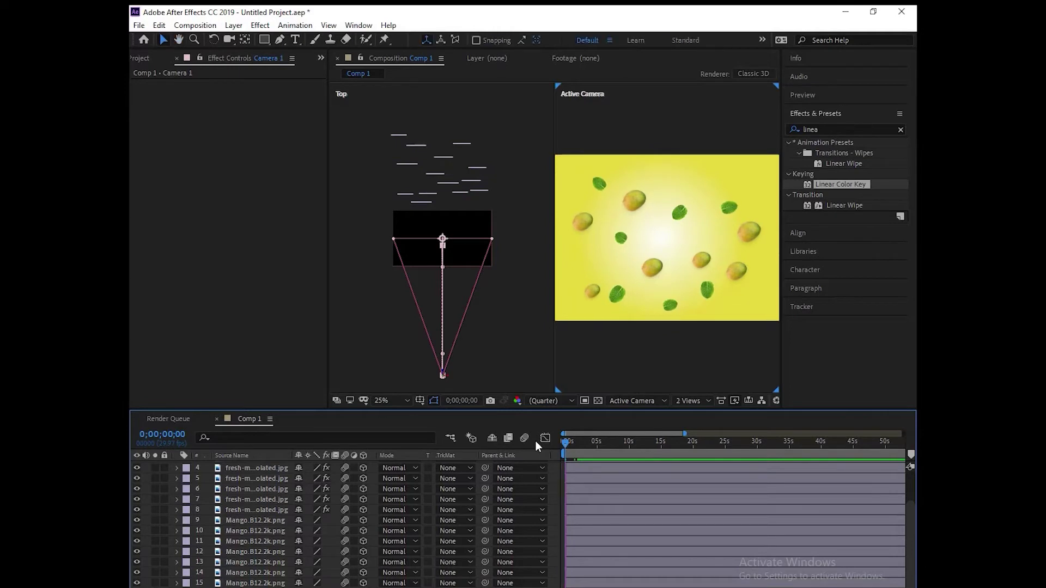
{"action": "key", "text": "space"}
{"action": "key", "text": "space"}
Step: Adjust the animated camera's position to a Y value of 588
{"action": "left_click_drag", "start_coordinate": [581, 447], "coordinate": [541, 448]}
{"action": "left_click_drag", "start_coordinate": [442, 375], "coordinate": [472, 366]}
{"action": "left_click_drag", "start_coordinate": [581, 475], "coordinate": [381, 476]}
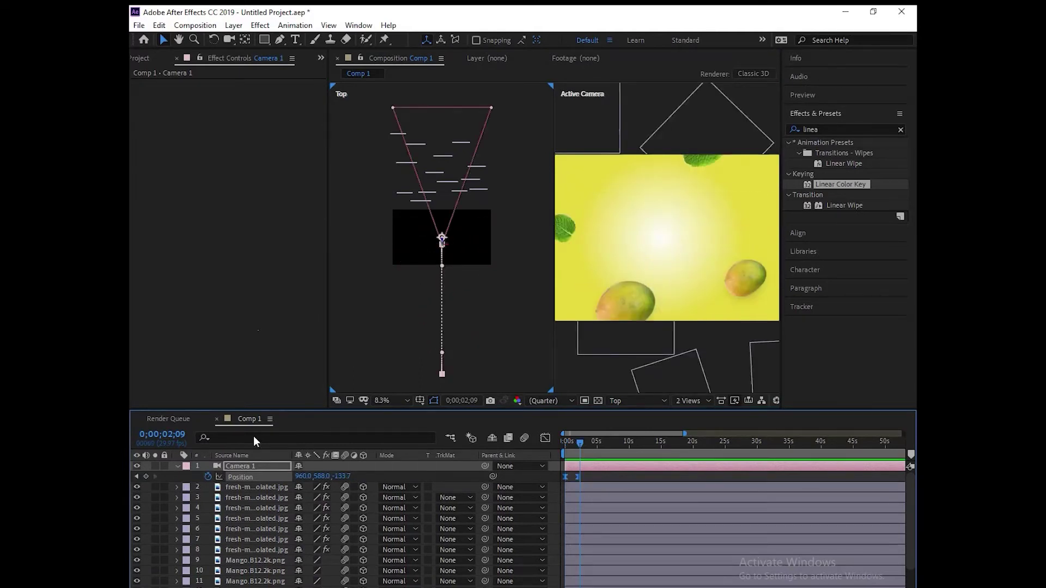
Step: Add the juice bottle image as a layer directly below the camera and scale it to 13%
{"action": "left_click", "coordinate": [139, 58]}
{"action": "left_click_drag", "start_coordinate": [176, 191], "coordinate": [263, 483]}
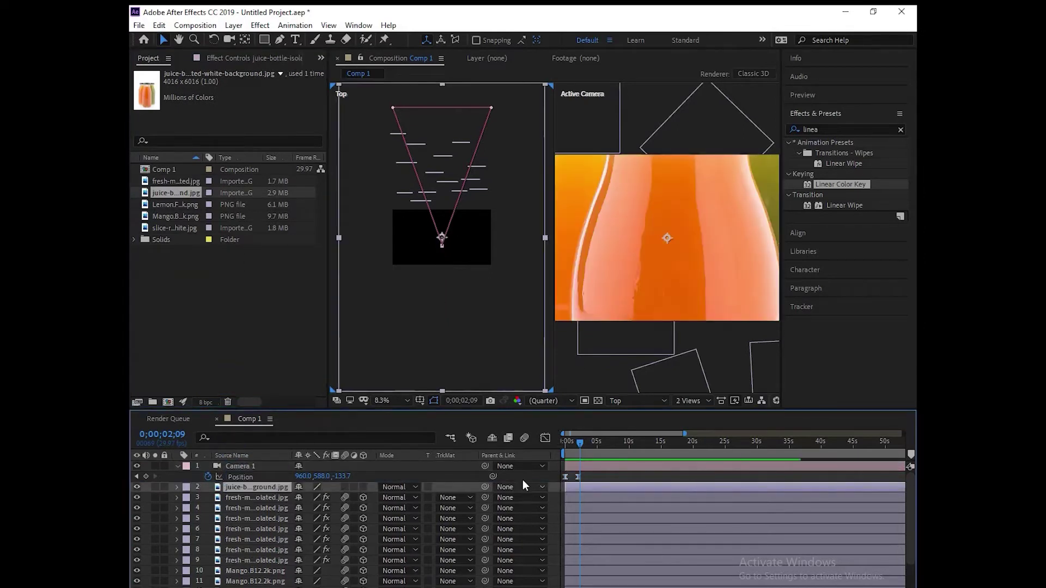
{"action": "key", "text": "s"}
{"action": "left_click_drag", "start_coordinate": [331, 497], "coordinate": [279, 494]}
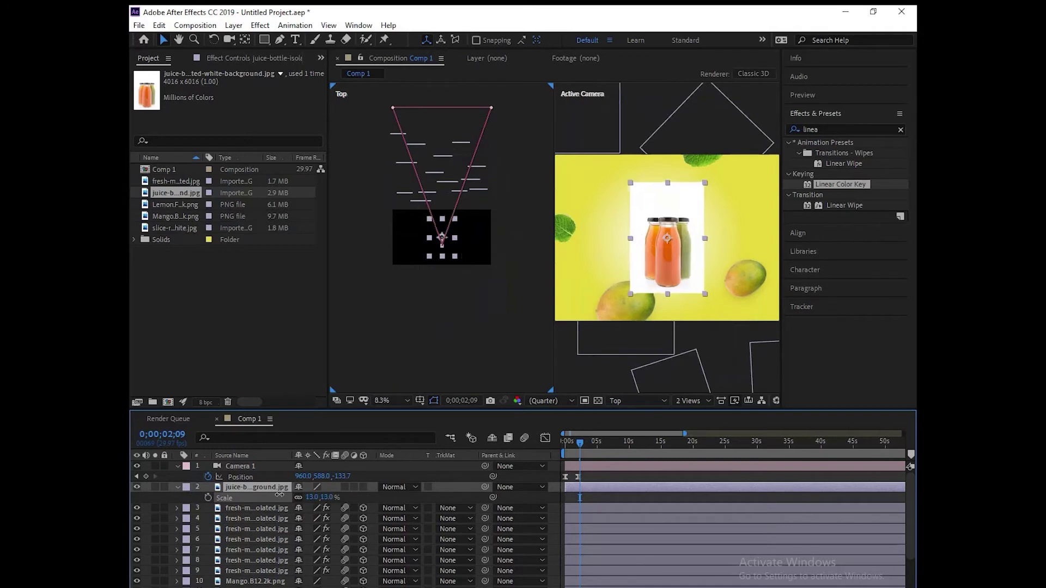
Step: Apply Linear Color Key to the juice bottle layer and key out its white background
{"action": "left_click_drag", "start_coordinate": [841, 187], "coordinate": [289, 487]}
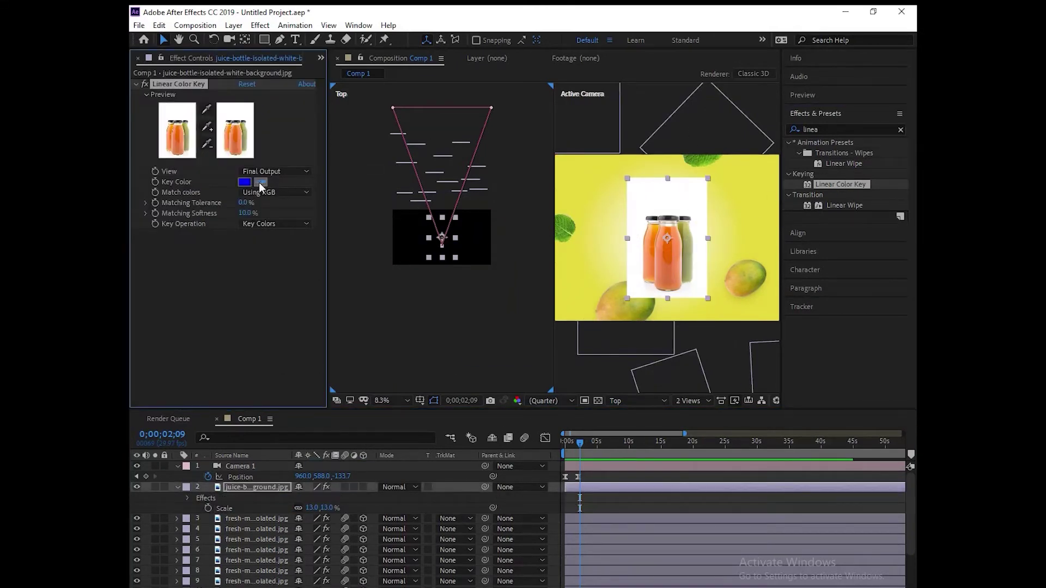
{"action": "left_click", "coordinate": [643, 196]}
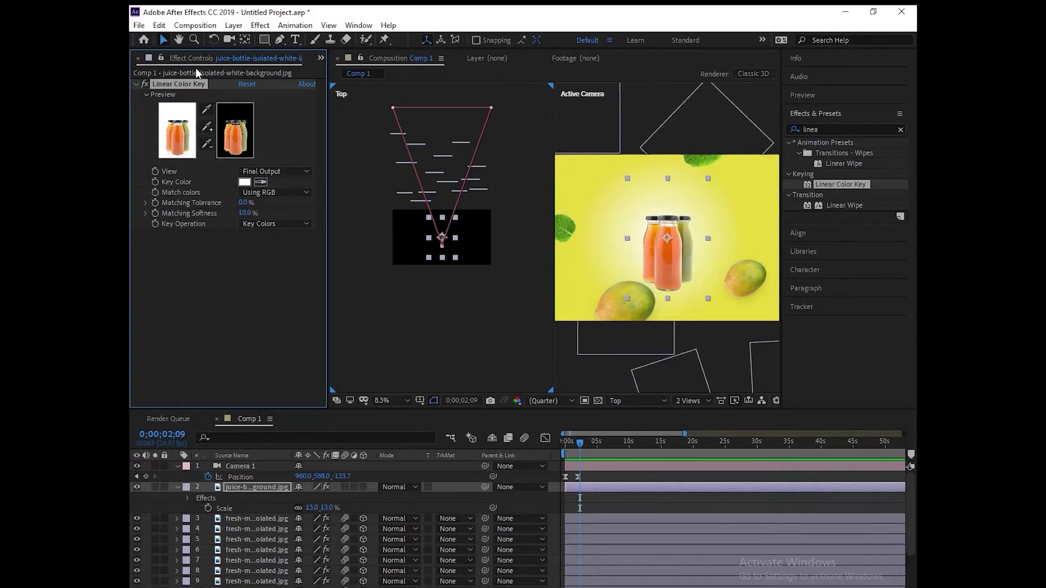
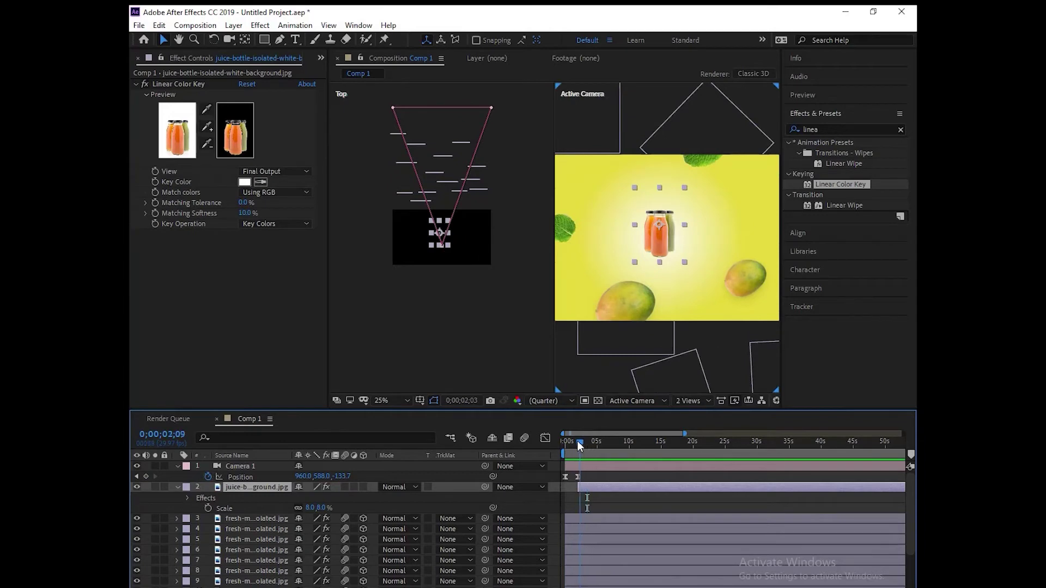
Step: Keyframe the juice bottle layer's opacity from 0% at 0;00;02;01 to 100% at 0;00;02;12
{"action": "key", "text": "t"}
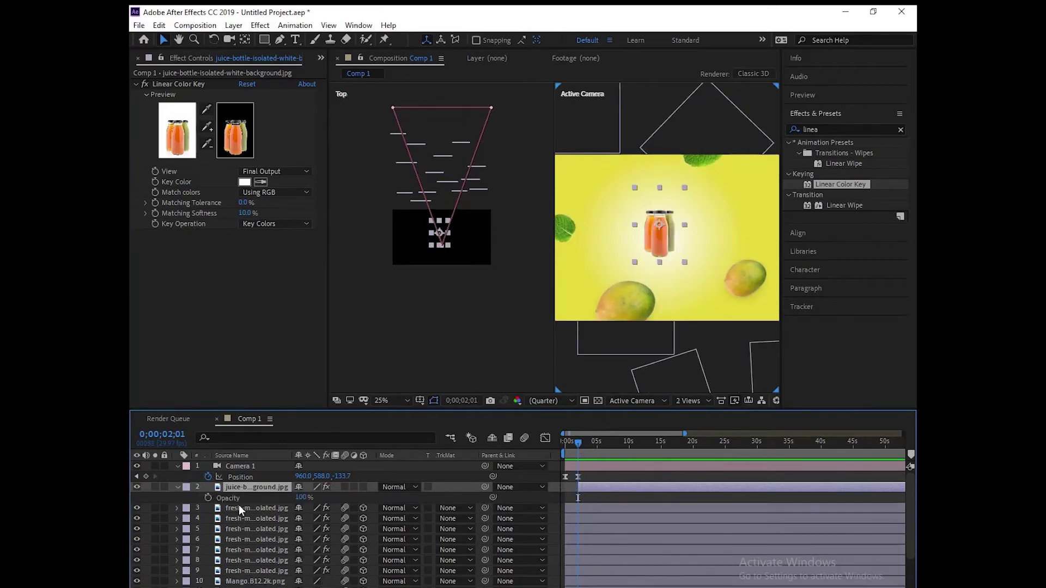
{"action": "left_click_drag", "start_coordinate": [304, 498], "coordinate": [248, 498]}
{"action": "left_click_drag", "start_coordinate": [577, 445], "coordinate": [580, 447]}
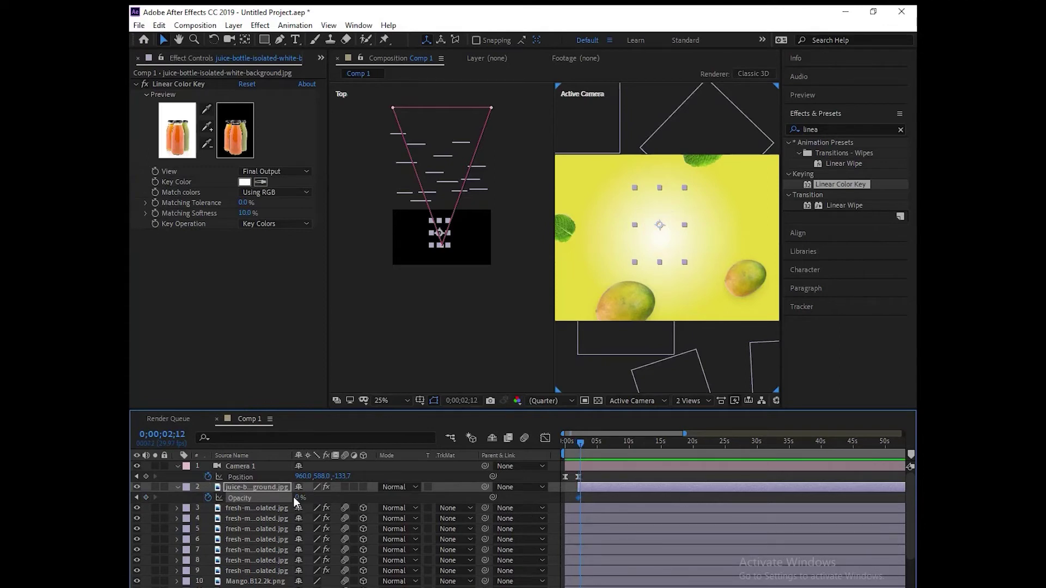
{"action": "left_click_drag", "start_coordinate": [297, 499], "coordinate": [402, 505]}
Step: Move the juice bottle layer's first opacity keyframe slightly earlier, just before the 2-second mark, and preview the fade-in
{"action": "mouse_move", "coordinate": [579, 444]}
{"action": "left_mouse_down"}
{"action": "mouse_move", "coordinate": [570, 444]}
{"action": "mouse_move", "coordinate": [584, 445]}
{"action": "left_mouse_up"}
{"action": "left_click_drag", "start_coordinate": [684, 433], "coordinate": [715, 436]}
{"action": "key", "text": "semicolon"}
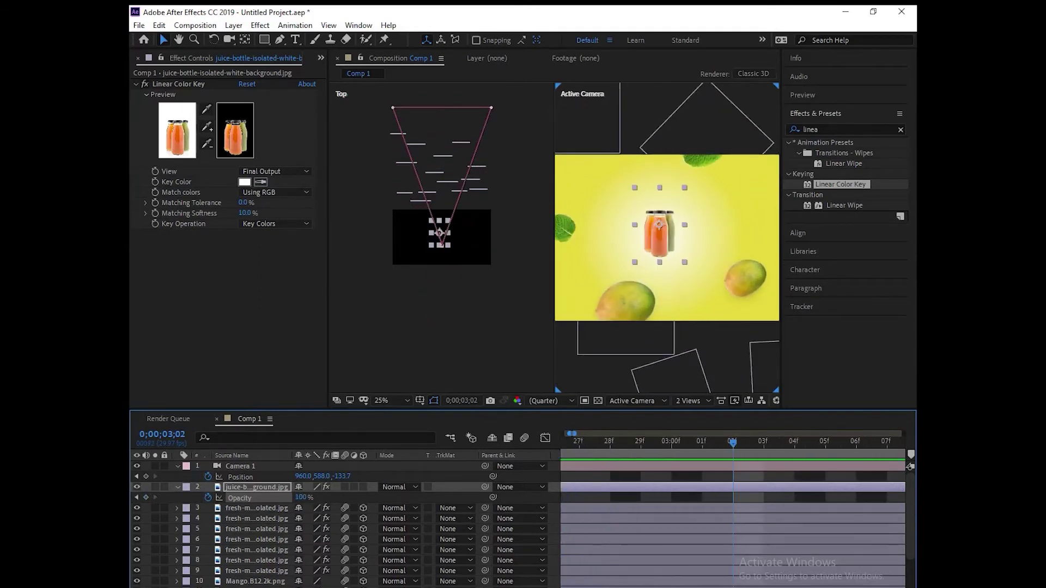
{"action": "key", "text": "minus"}
{"action": "key", "text": "minus"}
{"action": "key", "text": "minus"}
{"action": "key", "text": "minus"}
{"action": "key", "text": "minus"}
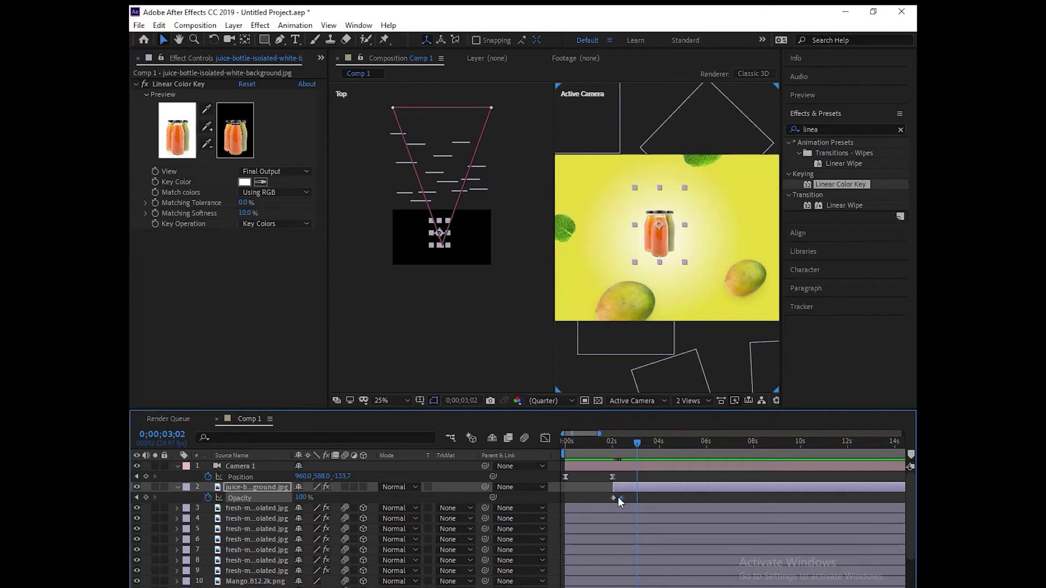
{"action": "left_click_drag", "start_coordinate": [613, 497], "coordinate": [610, 497]}
{"action": "left_click_drag", "start_coordinate": [635, 442], "coordinate": [614, 437]}
{"action": "key", "text": "space"}
Step: Keyframe the juice bottle layer's scale from 8% at 0;00;02;00 to 15% at 0;00;02;08
{"action": "left_click", "coordinate": [616, 487]}
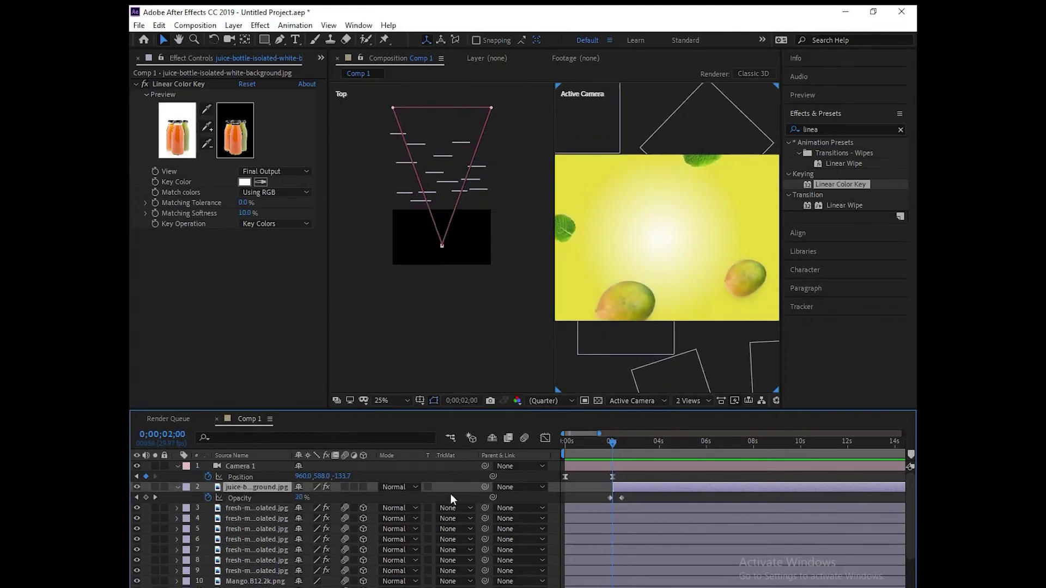
{"action": "key", "text": "s"}
{"action": "left_click", "coordinate": [207, 497]}
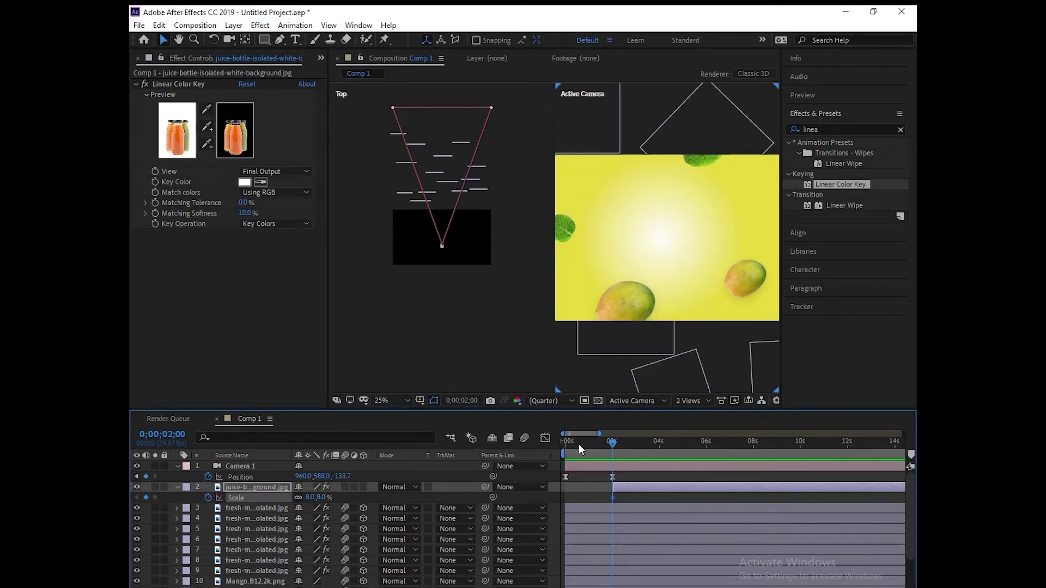
{"action": "left_click_drag", "start_coordinate": [612, 445], "coordinate": [618, 444]}
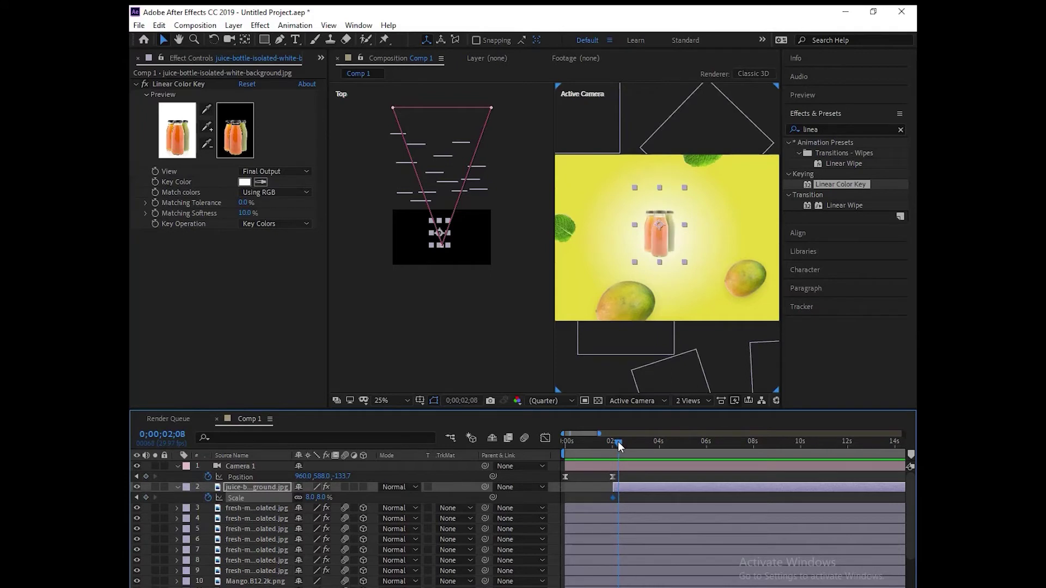
{"action": "left_click_drag", "start_coordinate": [310, 498], "coordinate": [317, 497]}
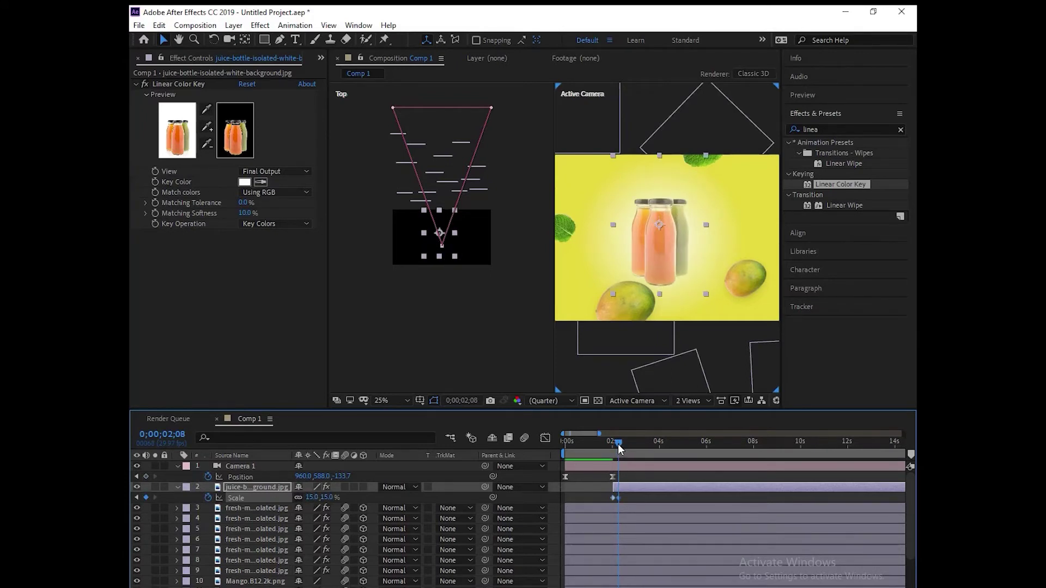
Step: Add a bounce to the juice bottle with scale keyframes of 14% at 0;00;02;13 and 15% at 0;00;02;18
{"action": "left_click_drag", "start_coordinate": [617, 443], "coordinate": [622, 443]}
{"action": "left_click", "coordinate": [311, 497]}
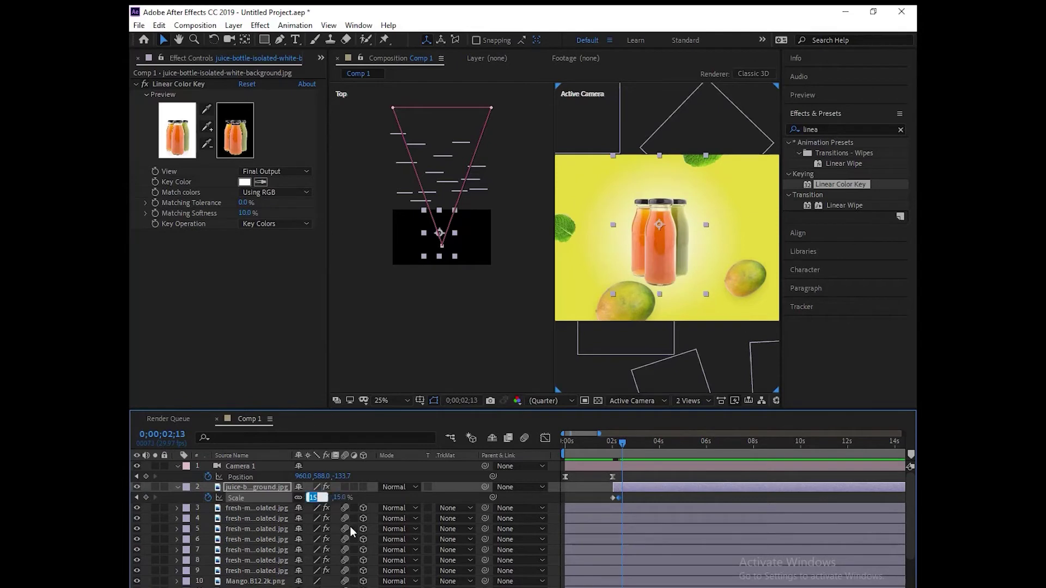
{"action": "type", "text": "14"}
{"action": "key", "text": "Return"}
{"action": "left_click_drag", "start_coordinate": [619, 442], "coordinate": [623, 444]}
{"action": "left_click", "coordinate": [311, 498]}
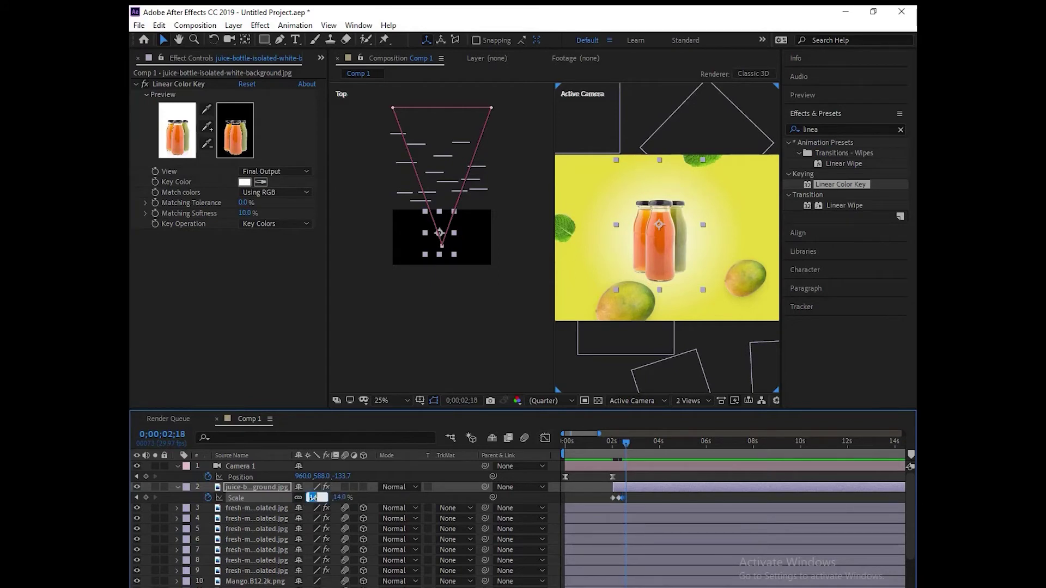
{"action": "key", "text": "Return"}
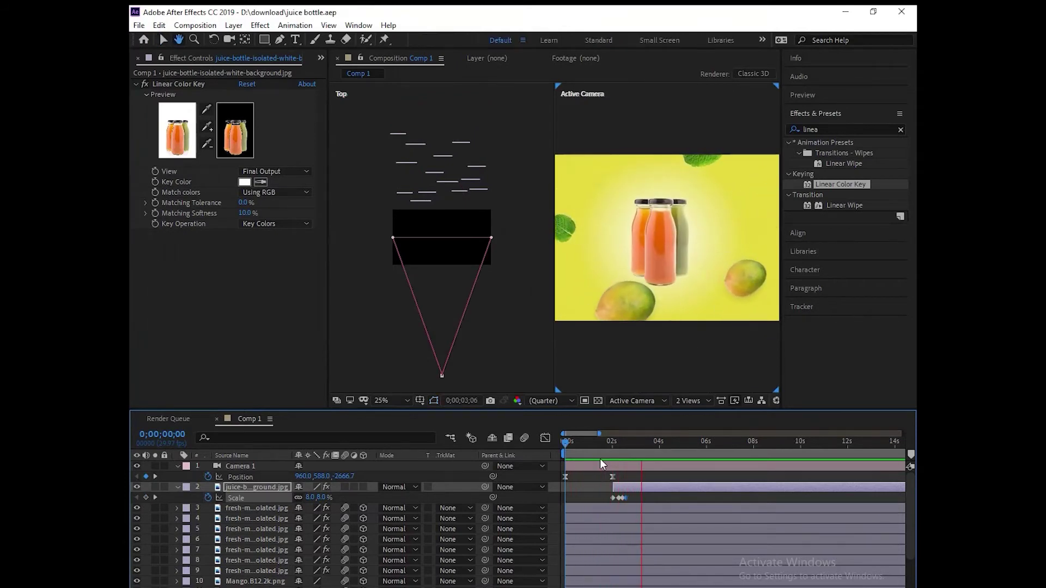
Step: Preview the animation from the start through the juice bottle's pop-in
{"action": "key", "text": "space"}
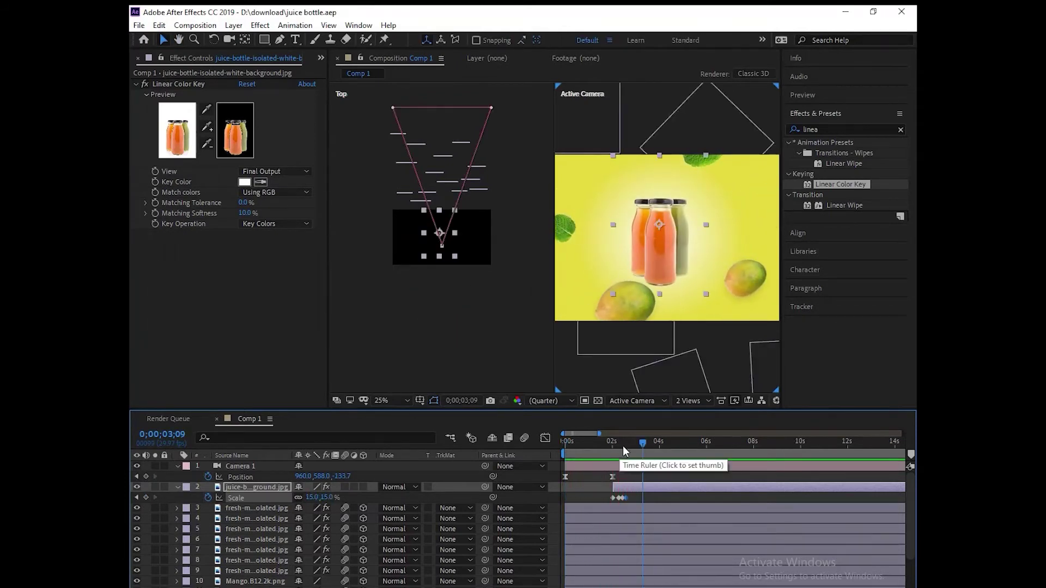
{"action": "left_click_drag", "start_coordinate": [644, 441], "coordinate": [551, 464]}
{"action": "key", "text": "space"}
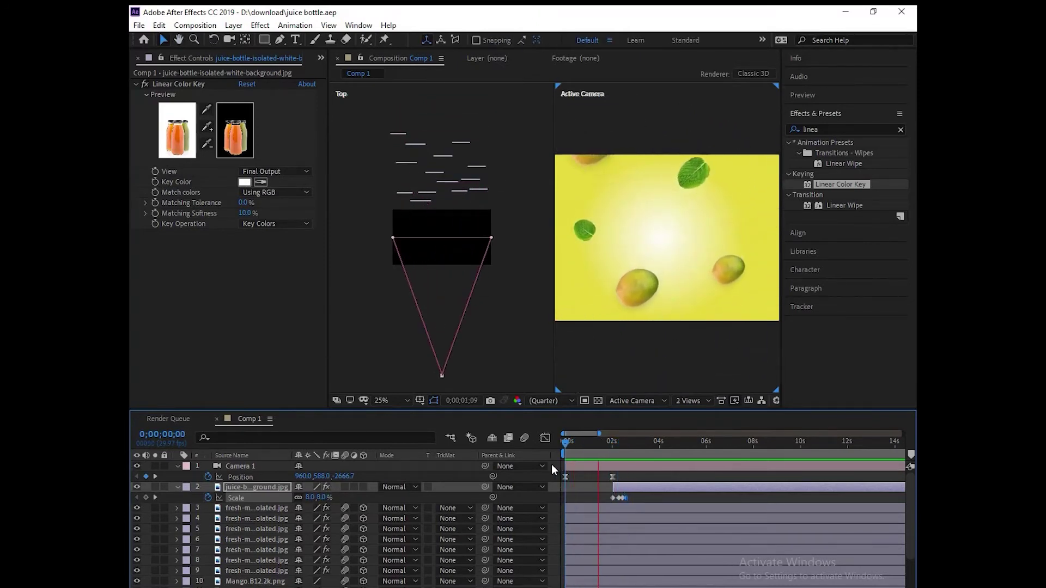
{"action": "key", "text": "space"}
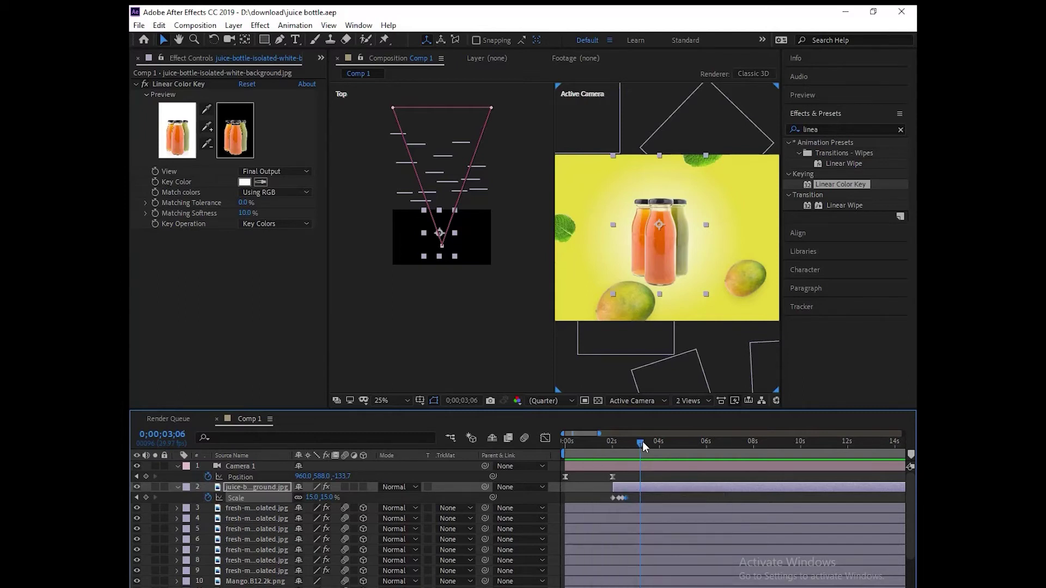
Step: At 0;00;02;25, move the juice bottles left of the frame's centre and slightly upward in the active camera view
{"action": "mouse_move", "coordinate": [642, 441]}
{"action": "left_mouse_down"}
{"action": "mouse_move", "coordinate": [565, 448]}
{"action": "mouse_move", "coordinate": [633, 459]}
{"action": "left_mouse_up"}
{"action": "left_click", "coordinate": [636, 250]}
{"action": "mouse_move", "coordinate": [637, 247]}
{"action": "left_mouse_down"}
{"action": "mouse_move", "coordinate": [630, 256]}
{"action": "mouse_move", "coordinate": [638, 248]}
{"action": "left_mouse_up"}
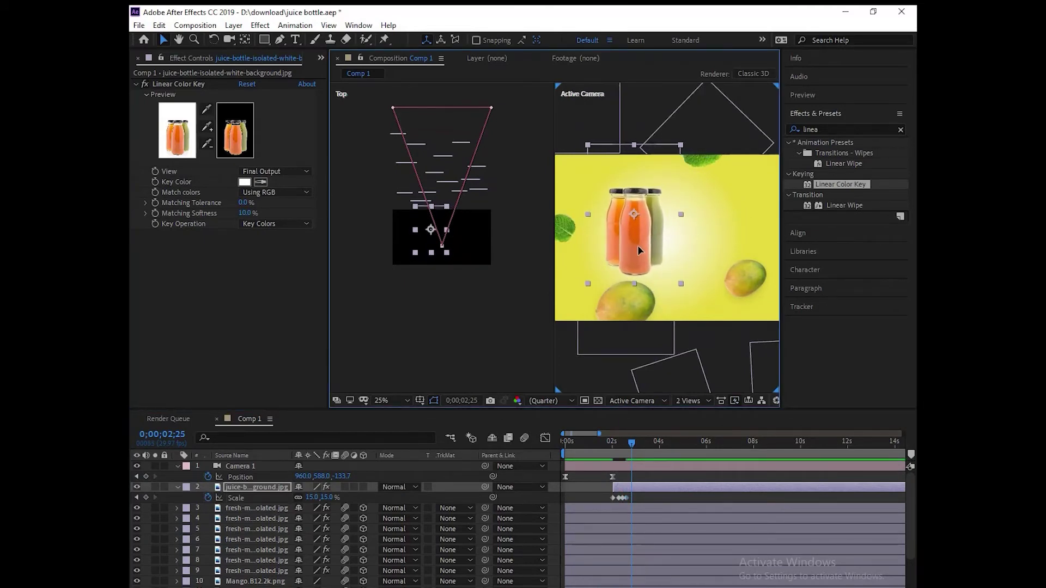
Step: Apply Hue/Saturation to the juice bottle layer and set its Master Hue to 1x+8.0°
{"action": "left_click", "coordinate": [841, 125]}
{"action": "key", "text": "BackSpace"}
{"action": "key", "text": "BackSpace"}
{"action": "key", "text": "BackSpace"}
{"action": "key", "text": "BackSpace"}
{"action": "key", "text": "BackSpace"}
{"action": "type", "text": "hue"}
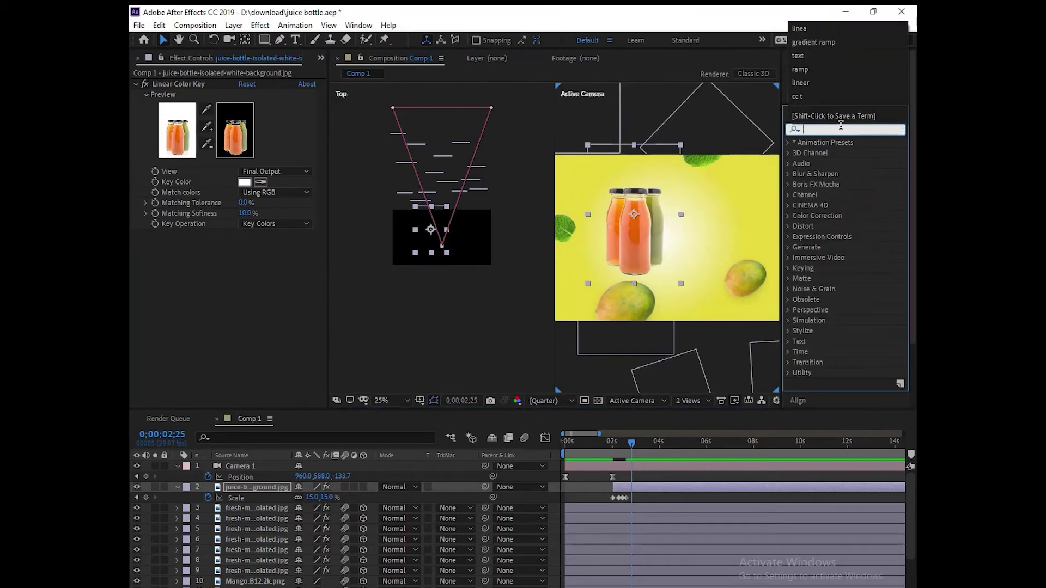
{"action": "left_click_drag", "start_coordinate": [849, 195], "coordinate": [278, 491]}
{"action": "mouse_move", "coordinate": [251, 306]}
{"action": "left_mouse_down"}
{"action": "mouse_move", "coordinate": [245, 324]}
{"action": "mouse_move", "coordinate": [239, 311]}
{"action": "mouse_move", "coordinate": [251, 310]}
{"action": "left_mouse_up"}
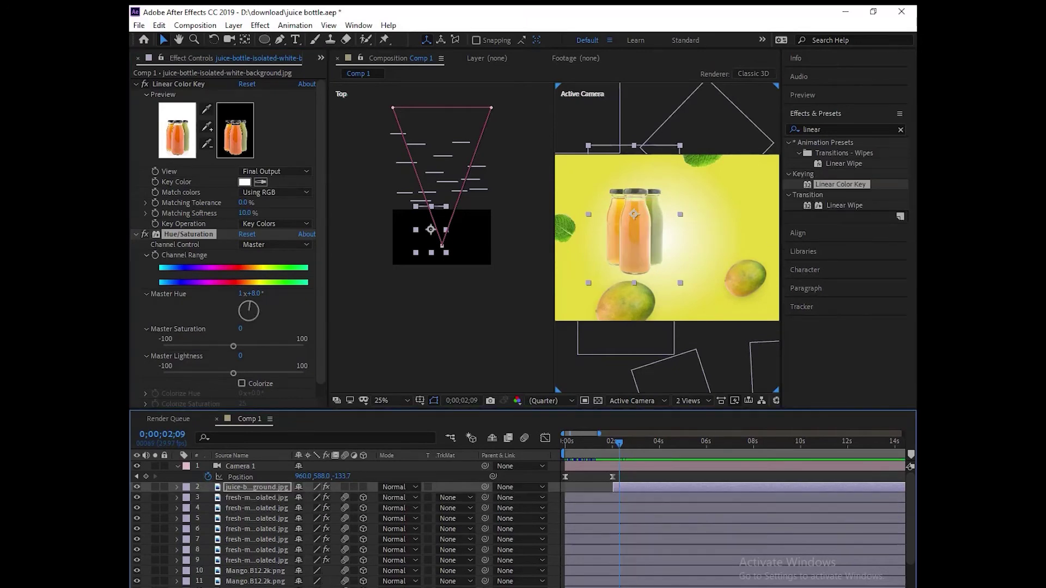
Step: Create a text layer reading "fresh &up" beside the juice bottles
{"action": "right_click", "coordinate": [312, 456]}
{"action": "mouse_move", "coordinate": [392, 462]}
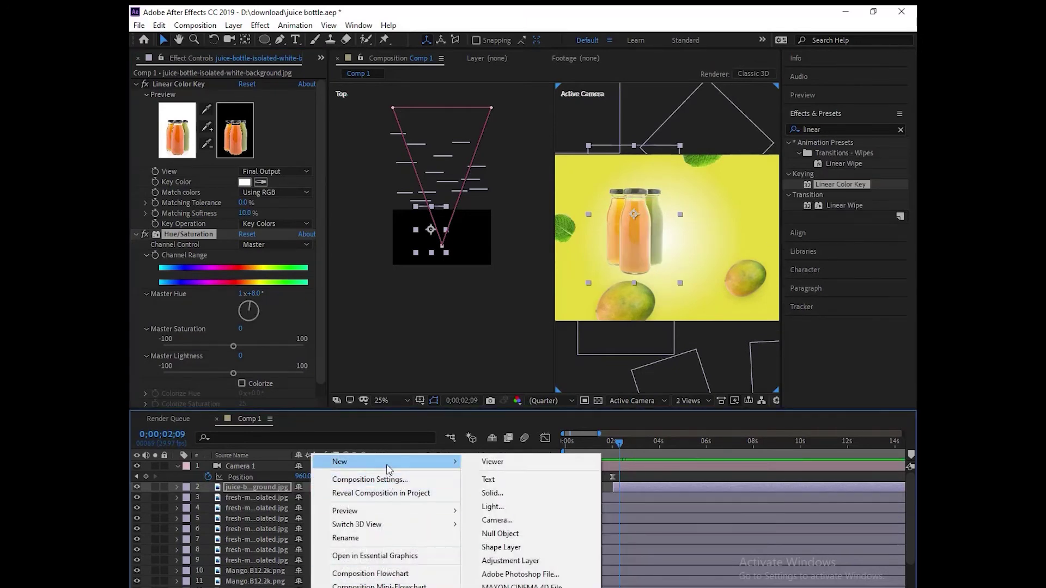
{"action": "left_click", "coordinate": [496, 484]}
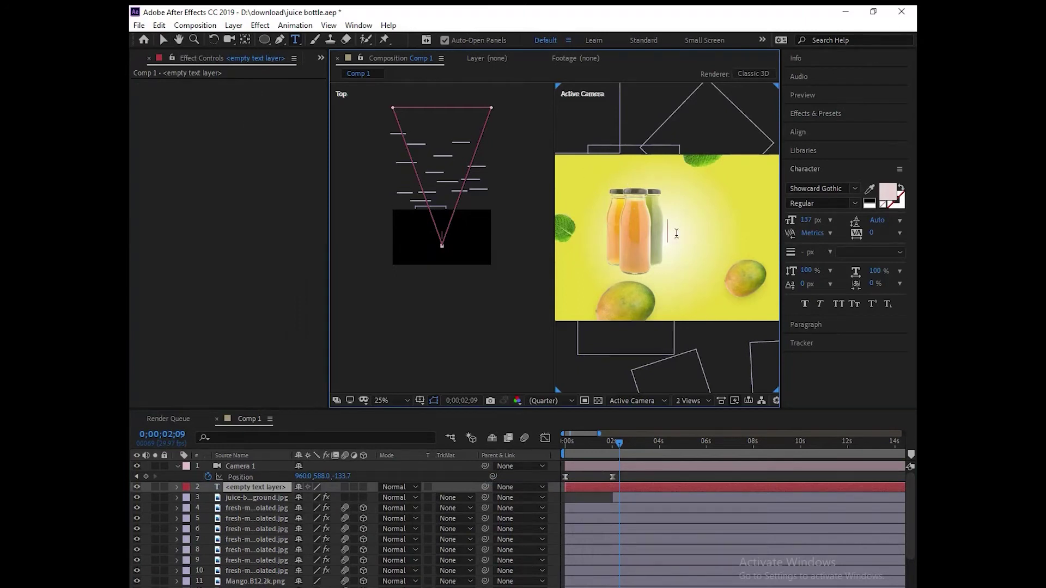
{"action": "type", "text": "fresh"}
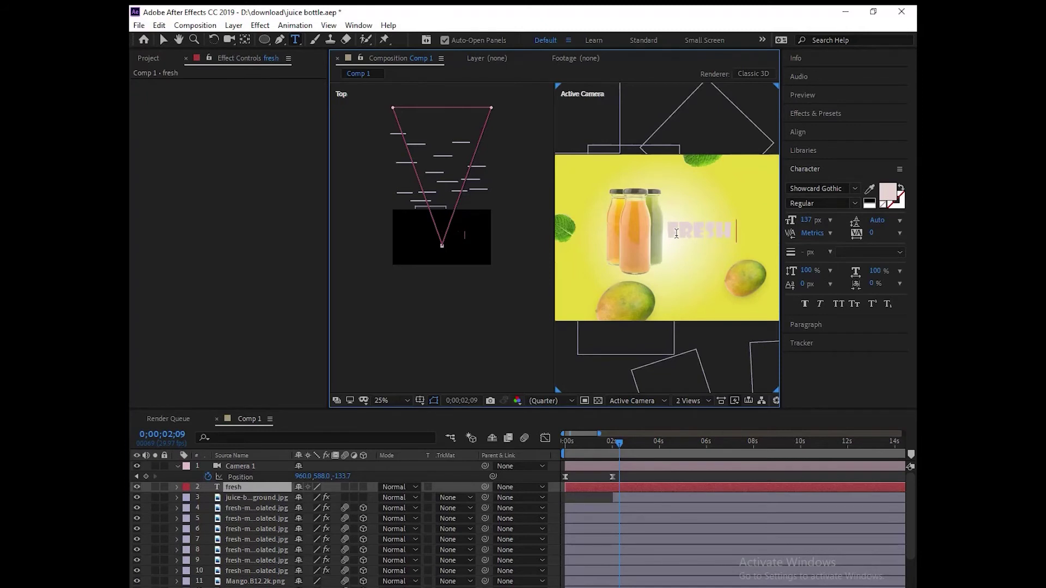
{"action": "type", "text": " &up"}
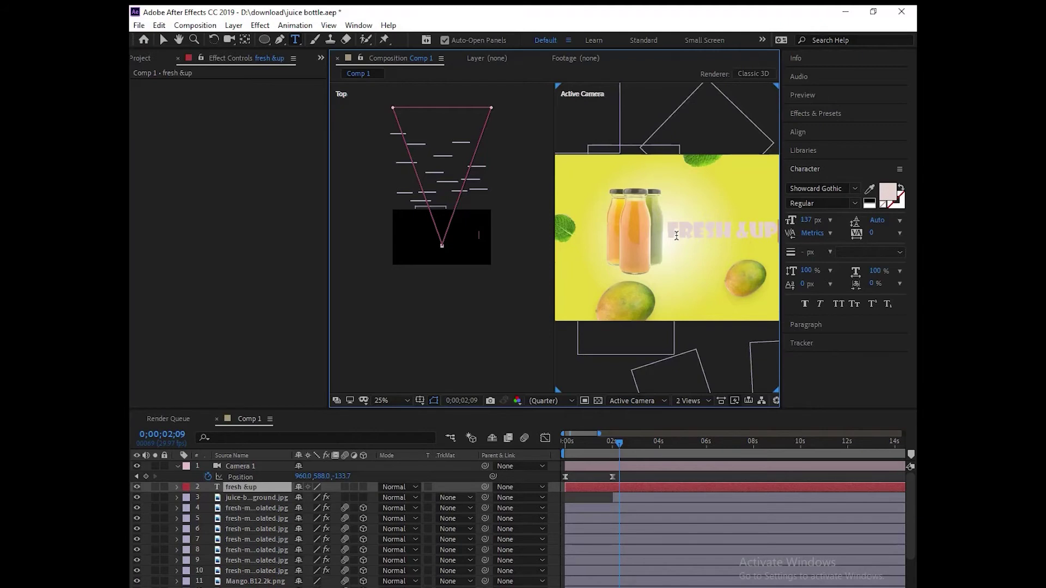
Step: Change the fill color of the whole "fresh &up" text to bright green
{"action": "left_click_drag", "start_coordinate": [668, 231], "coordinate": [789, 233]}
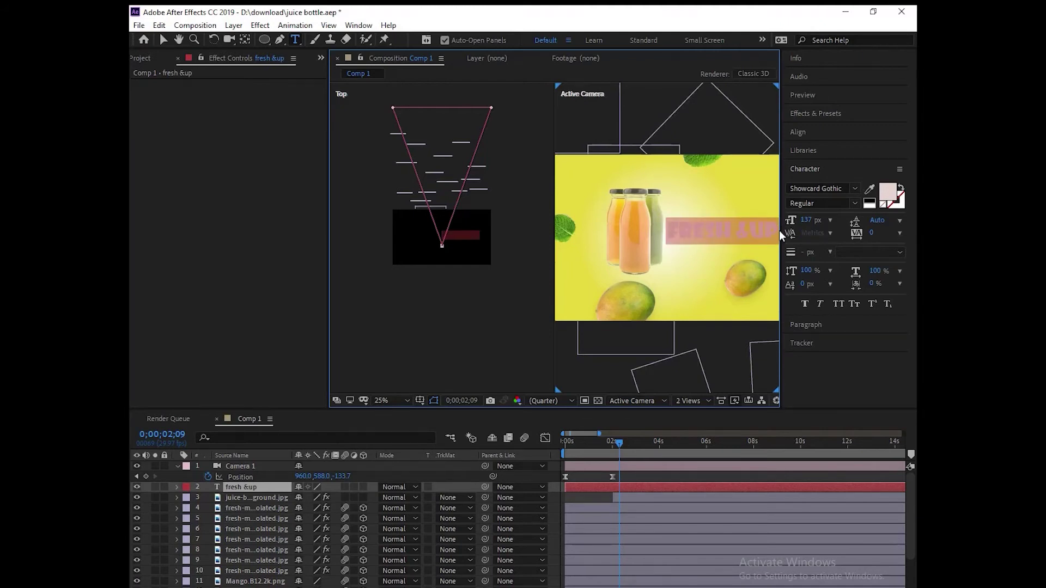
{"action": "left_click", "coordinate": [886, 196]}
{"action": "left_click", "coordinate": [886, 196]}
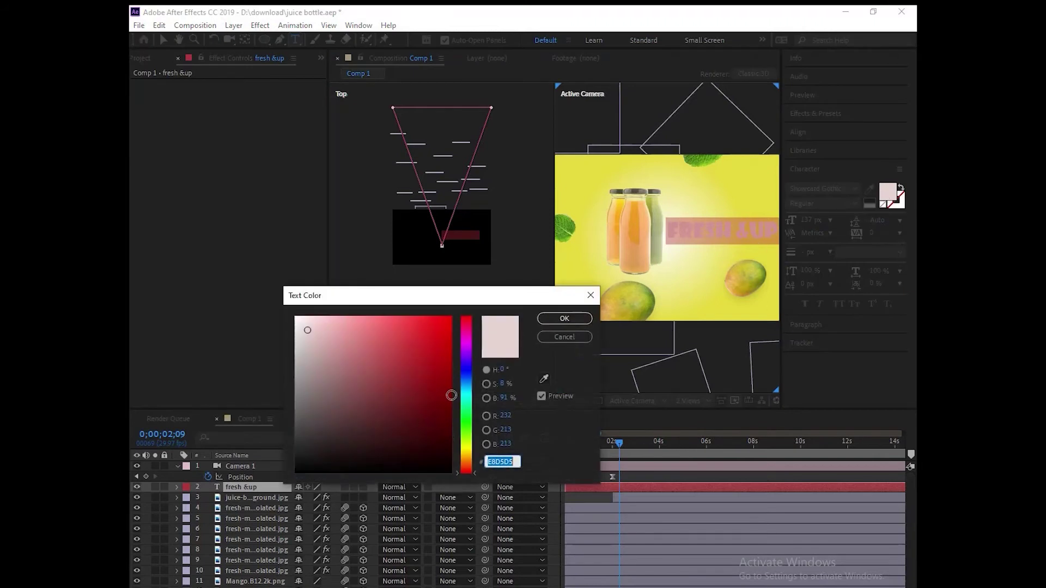
{"action": "left_click_drag", "start_coordinate": [466, 408], "coordinate": [466, 423]}
{"action": "left_click_drag", "start_coordinate": [420, 376], "coordinate": [423, 330]}
{"action": "left_click", "coordinate": [564, 318]}
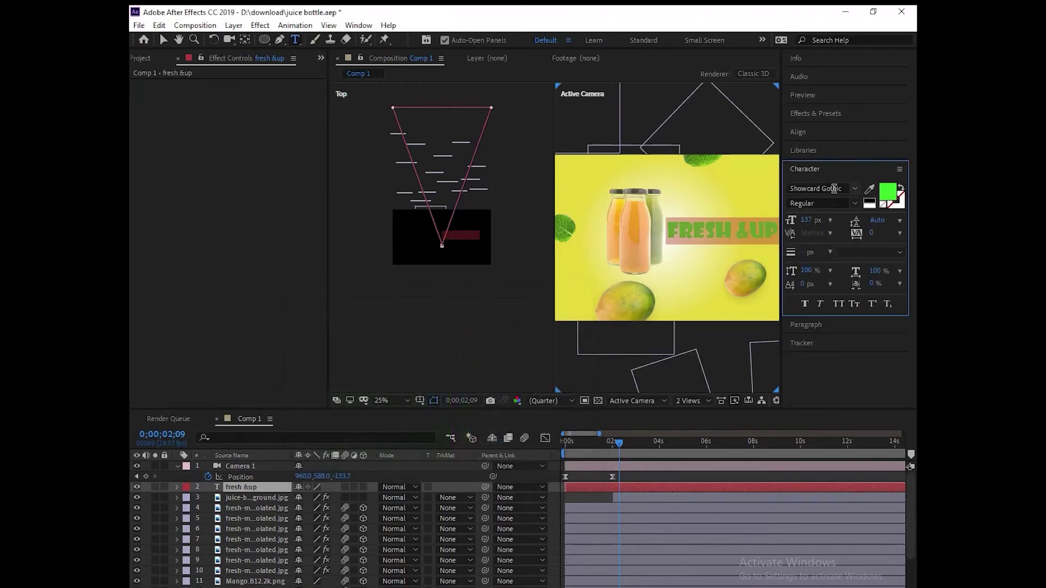
Step: Set the "fresh &up" text's font to Vivaldi and move the text up and to the right, clear of the bottles
{"action": "left_click", "coordinate": [855, 188]}
{"action": "left_click", "coordinate": [835, 279]}
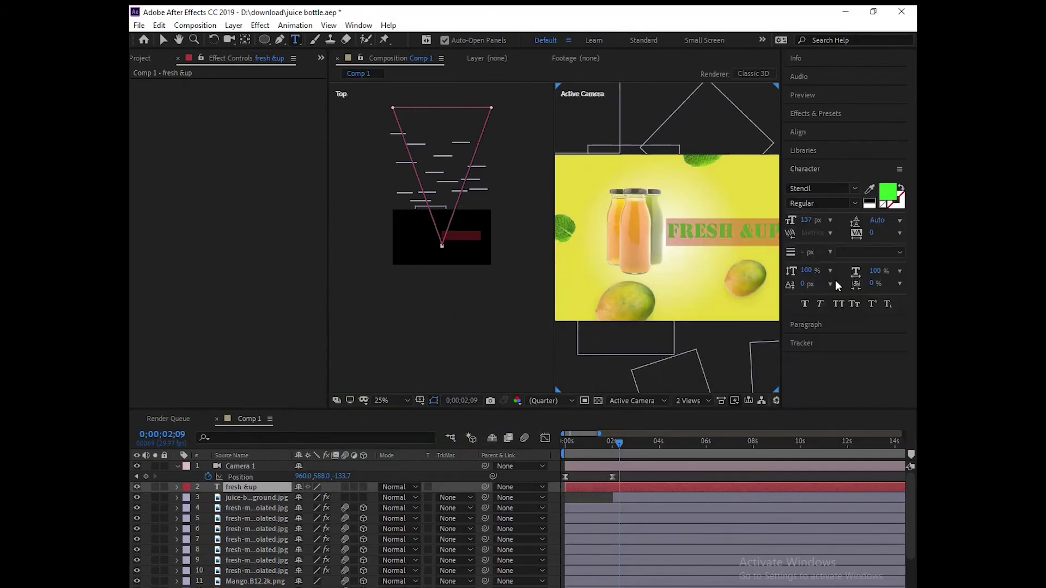
{"action": "left_click", "coordinate": [856, 188]}
{"action": "scroll", "coordinate": [795, 383], "scroll_direction": "down", "scroll_amount": 2}
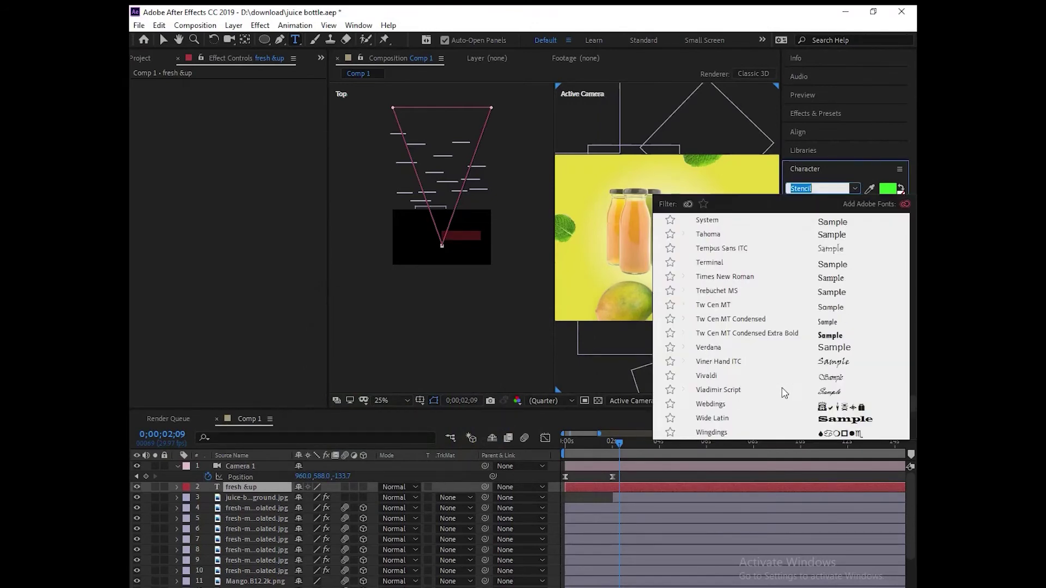
{"action": "left_click", "coordinate": [830, 332]}
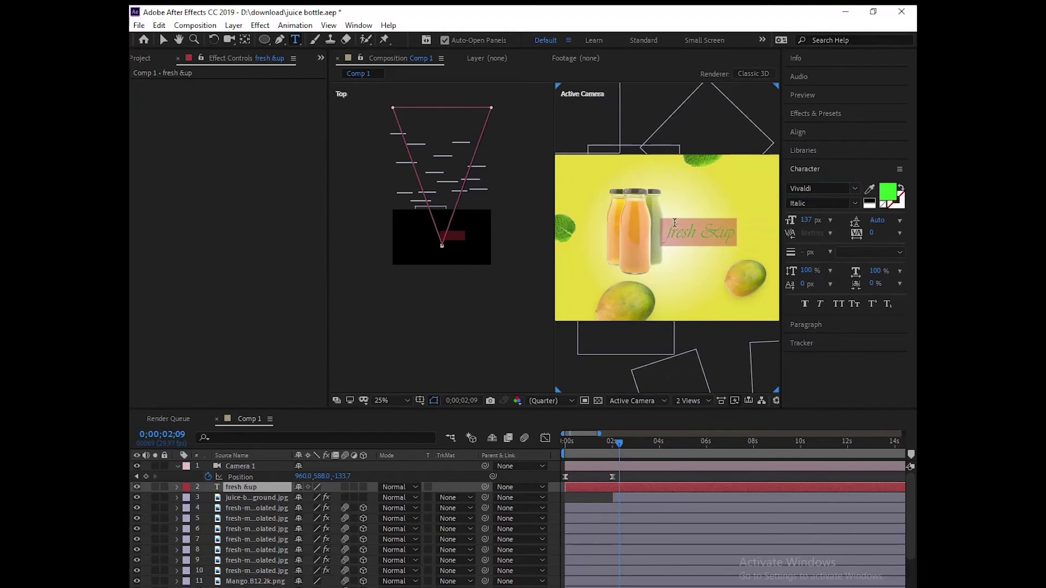
{"action": "left_click", "coordinate": [163, 39]}
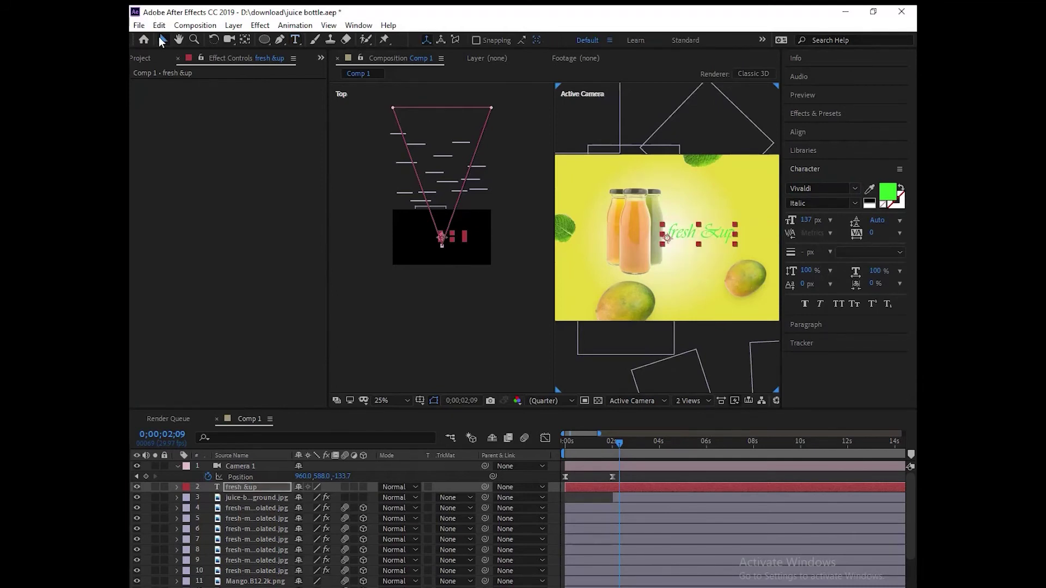
{"action": "left_click_drag", "start_coordinate": [678, 232], "coordinate": [711, 220]}
Step: Darken the "fresh &up" text's fill to dark green and set its font size to 164 px
{"action": "double_click", "coordinate": [710, 220]}
{"action": "left_click", "coordinate": [888, 192]}
{"action": "mouse_move", "coordinate": [434, 394]}
{"action": "left_mouse_down"}
{"action": "mouse_move", "coordinate": [436, 415]}
{"action": "mouse_move", "coordinate": [424, 415]}
{"action": "left_mouse_up"}
{"action": "left_click", "coordinate": [558, 322]}
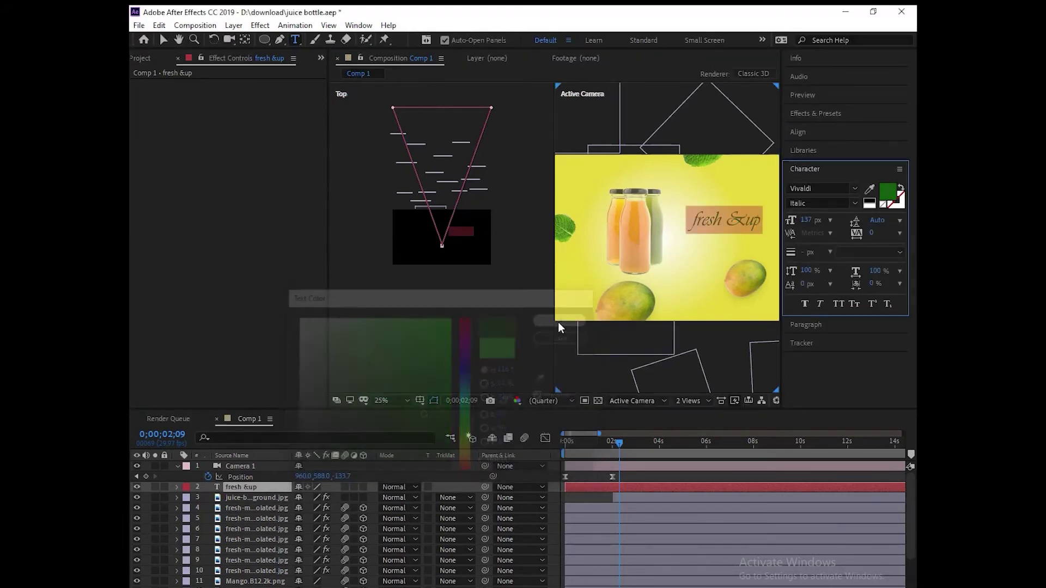
{"action": "mouse_move", "coordinate": [810, 227]}
{"action": "left_mouse_down"}
{"action": "mouse_move", "coordinate": [832, 220]}
{"action": "mouse_move", "coordinate": [818, 233]}
{"action": "left_mouse_up"}
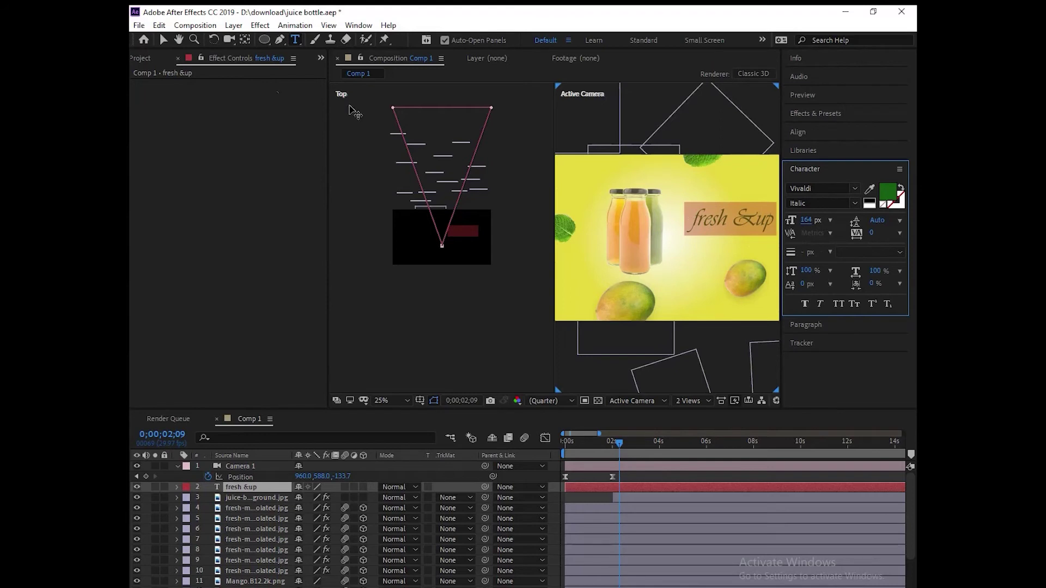
Step: Nudge the "fresh &up" text slightly left so it fits inside the frame beside the bottles, and deselect it
{"action": "left_click", "coordinate": [163, 40]}
{"action": "left_click_drag", "start_coordinate": [737, 218], "coordinate": [733, 221]}
{"action": "left_click", "coordinate": [692, 245]}
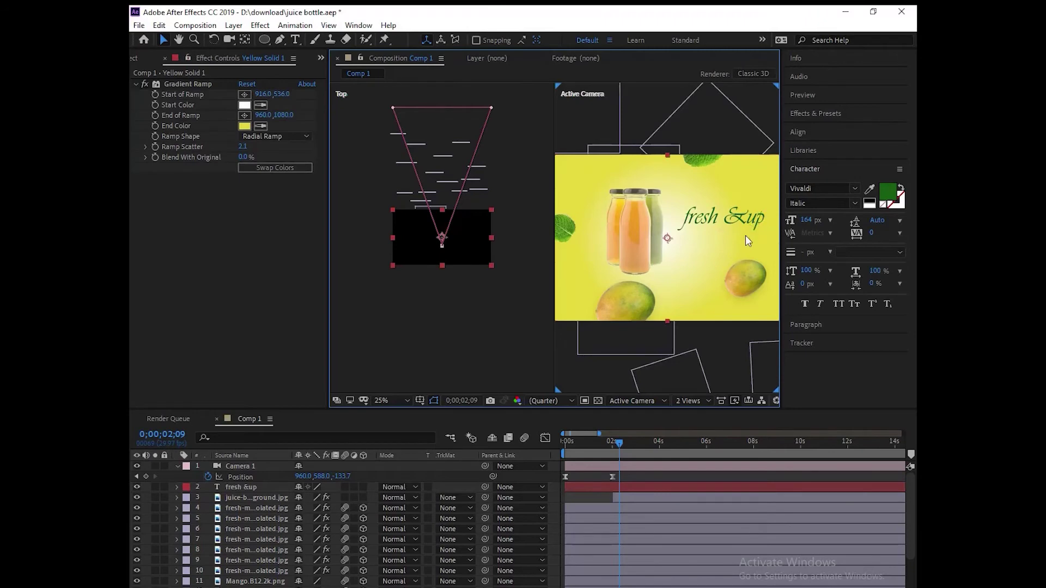
Step: Create a second text layer reading "made up of fresh fruir" and select all of its text
{"action": "right_click", "coordinate": [310, 457]}
{"action": "mouse_move", "coordinate": [352, 460]}
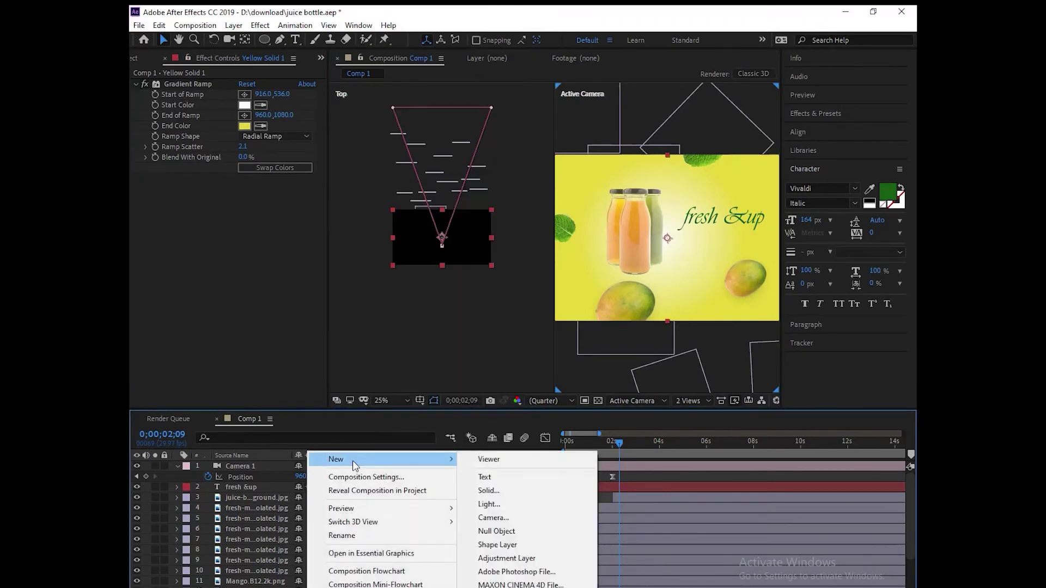
{"action": "left_click", "coordinate": [508, 477]}
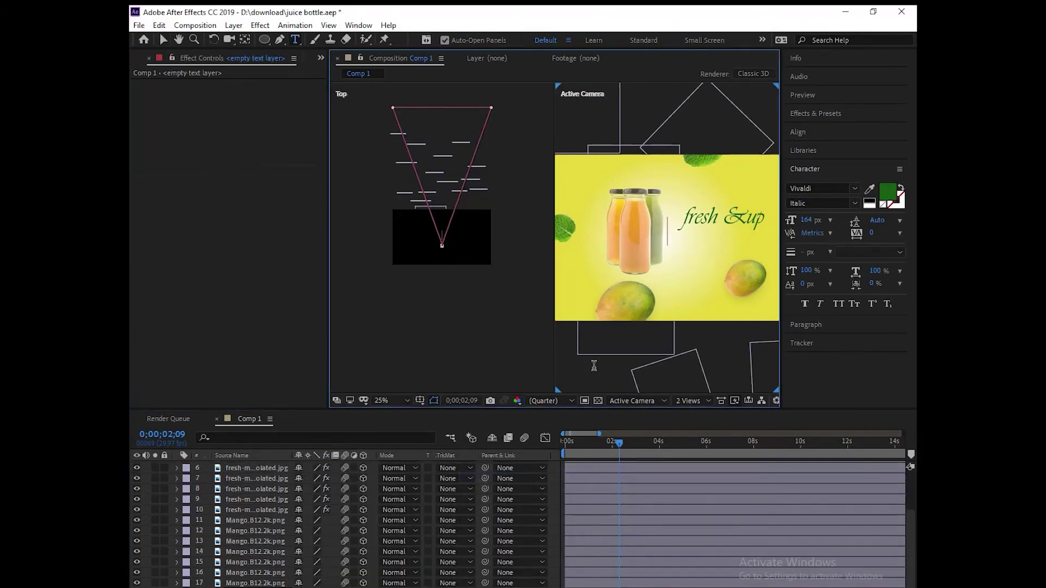
{"action": "type", "text": ","}
{"action": "key", "text": "BackSpace"}
{"action": "type", "text": "made up of fresh fruir"}
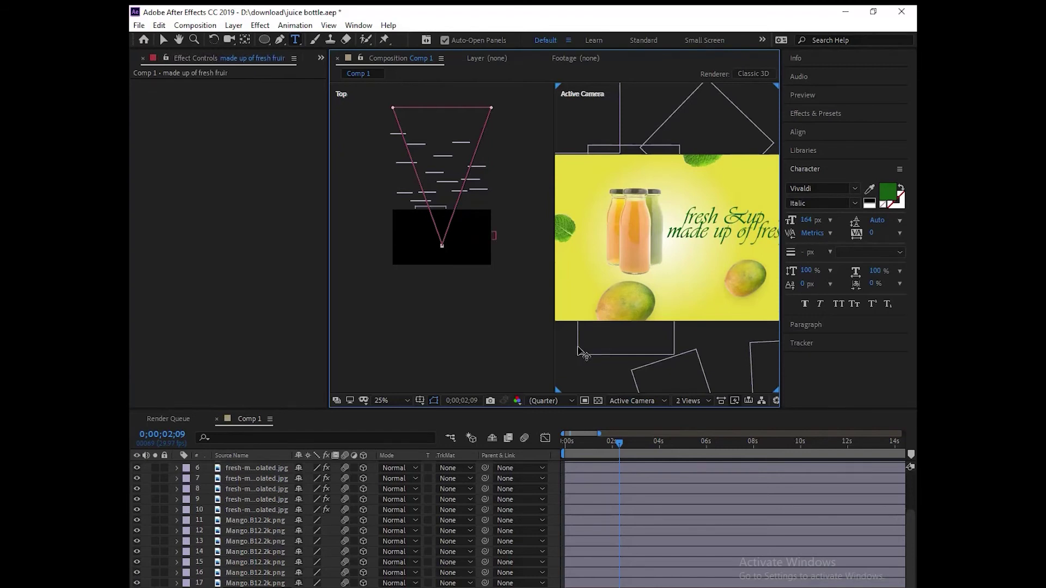
{"action": "left_click_drag", "start_coordinate": [675, 235], "coordinate": [819, 237]}
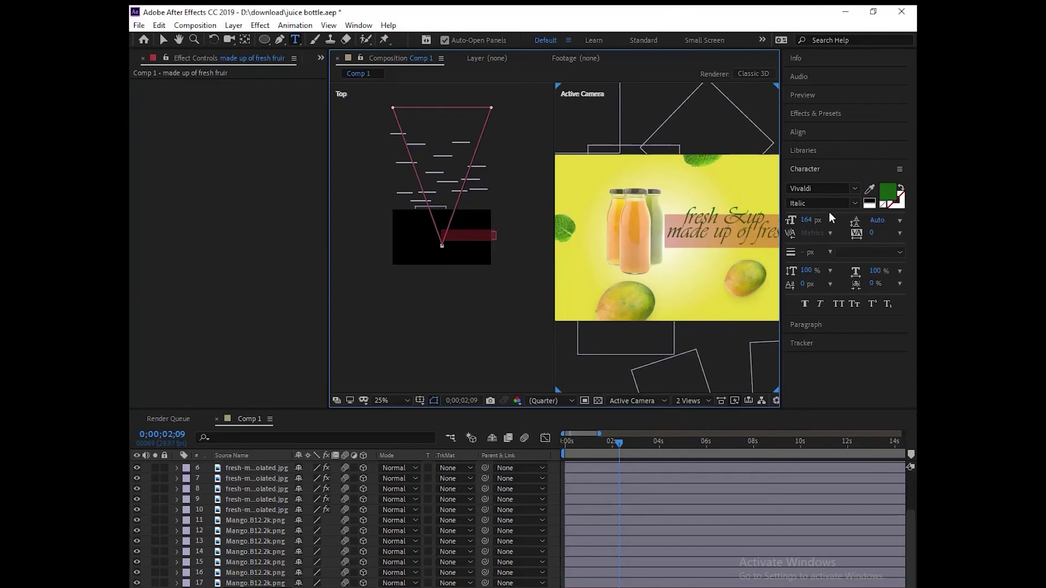
Step: Reduce the "made up of fresh fruir" text's font size to 110 px and place it beneath "fresh &up"
{"action": "mouse_move", "coordinate": [806, 220]}
{"action": "left_mouse_down"}
{"action": "mouse_move", "coordinate": [779, 224]}
{"action": "mouse_move", "coordinate": [791, 237]}
{"action": "mouse_move", "coordinate": [810, 222]}
{"action": "mouse_move", "coordinate": [793, 222]}
{"action": "left_mouse_up"}
{"action": "left_click", "coordinate": [773, 252]}
{"action": "left_click_drag", "start_coordinate": [661, 234], "coordinate": [843, 240]}
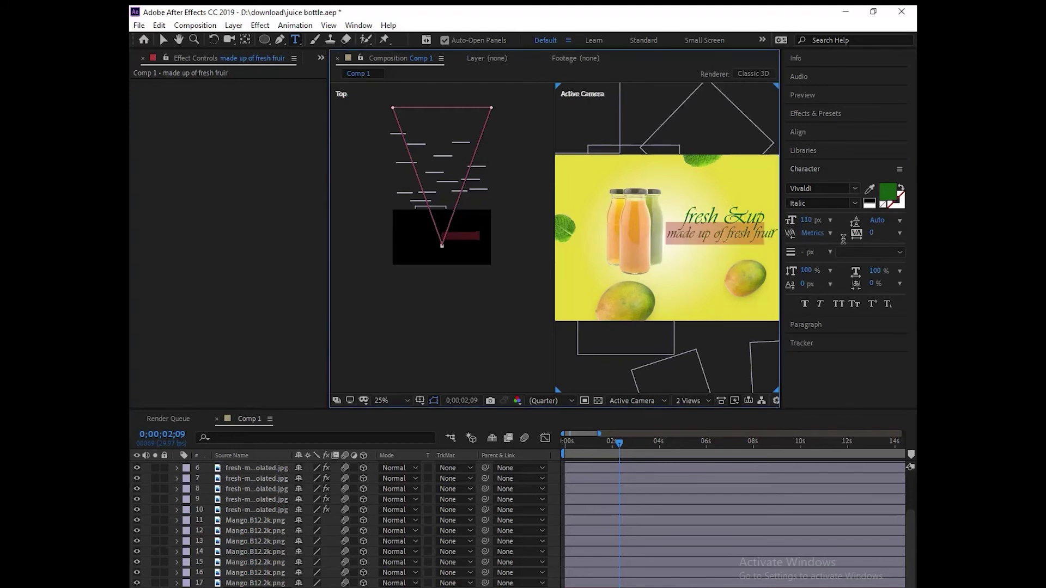
{"action": "left_click_drag", "start_coordinate": [782, 229], "coordinate": [785, 232]}
{"action": "left_click", "coordinate": [163, 39]}
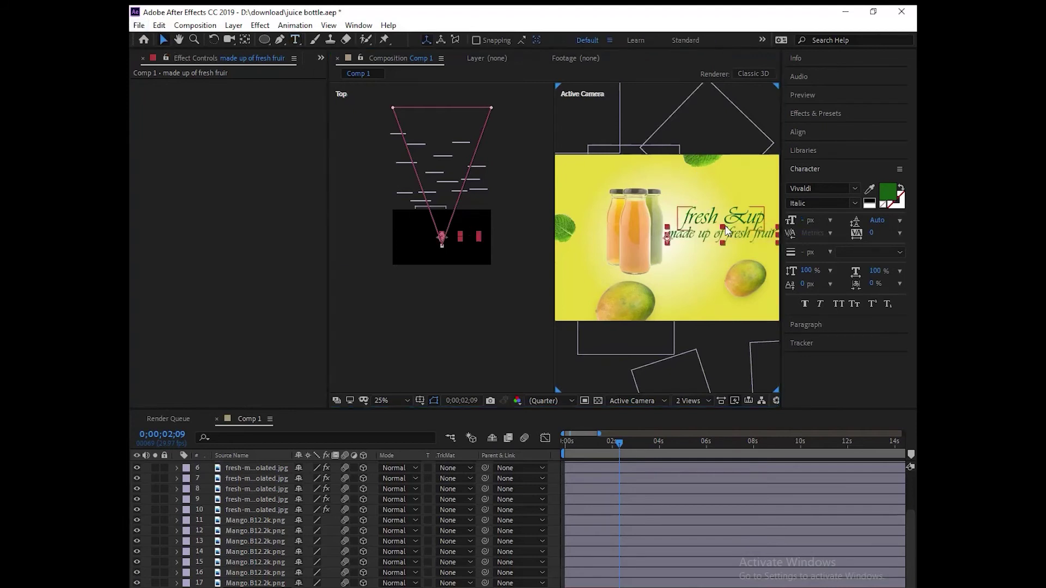
{"action": "left_click_drag", "start_coordinate": [726, 228], "coordinate": [730, 240]}
{"action": "left_click", "coordinate": [773, 245]}
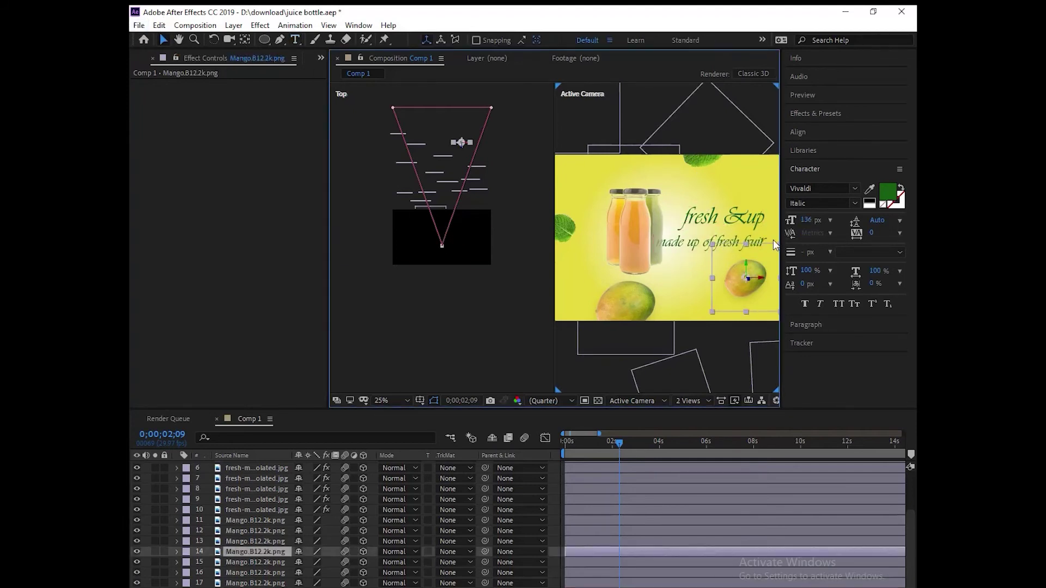
{"action": "double_click", "coordinate": [765, 245]}
{"action": "left_click", "coordinate": [384, 59]}
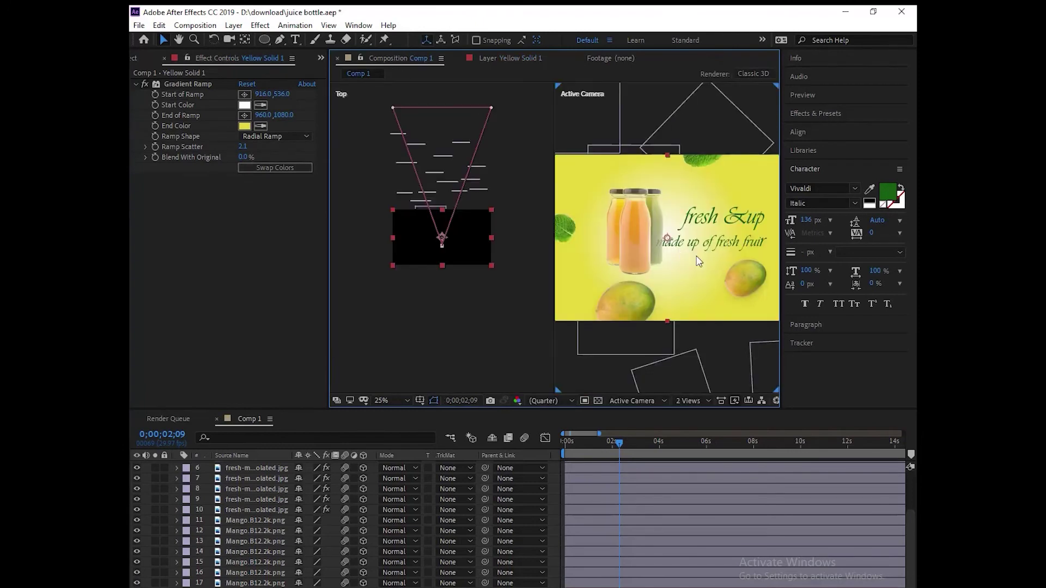
{"action": "double_click", "coordinate": [718, 245]}
{"action": "left_click", "coordinate": [380, 60]}
Step: Move the "made up of fresh fruir" layer up the layer stack to sit between the camera and "fresh &up"
{"action": "scroll", "coordinate": [279, 512], "scroll_direction": "up", "scroll_amount": 3}
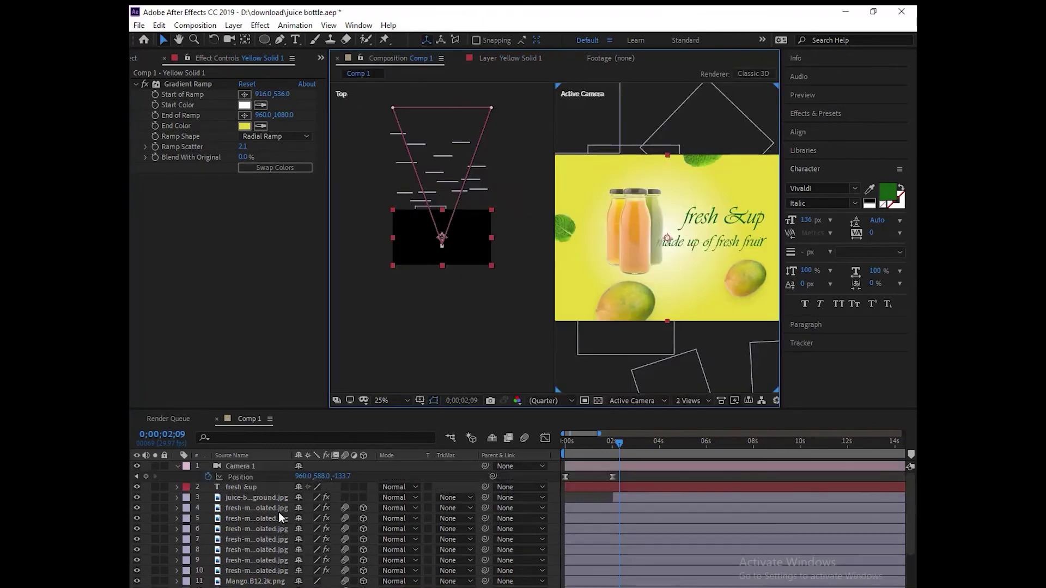
{"action": "left_click", "coordinate": [261, 487]}
{"action": "scroll", "coordinate": [252, 531], "scroll_direction": "down", "scroll_amount": 2}
{"action": "left_click_drag", "start_coordinate": [255, 582], "coordinate": [260, 478]}
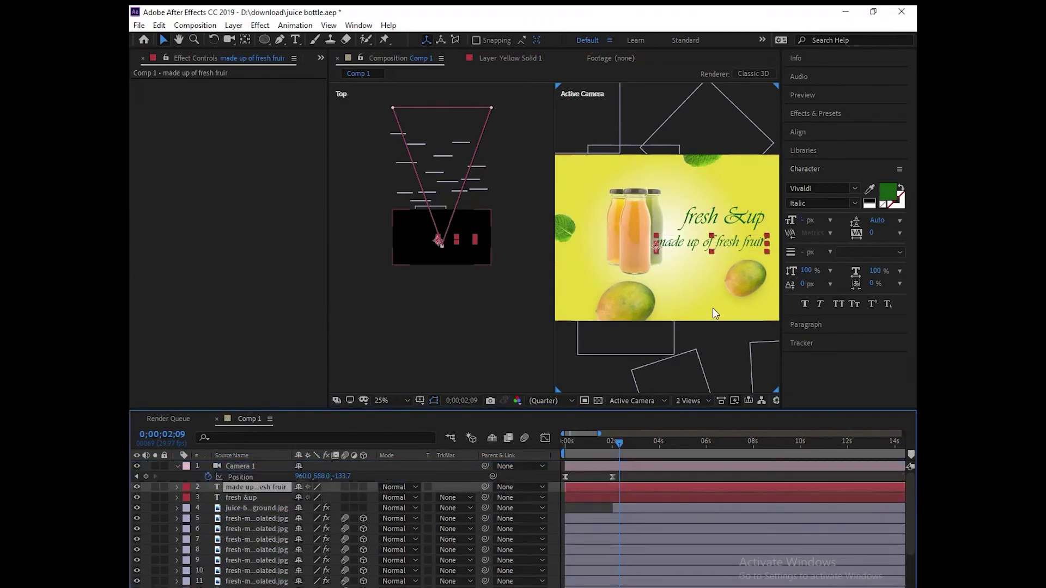
Step: Correct the ending of the second text so that it reads "made up of fresh fruits"
{"action": "double_click", "coordinate": [726, 243]}
{"action": "left_click", "coordinate": [772, 245]}
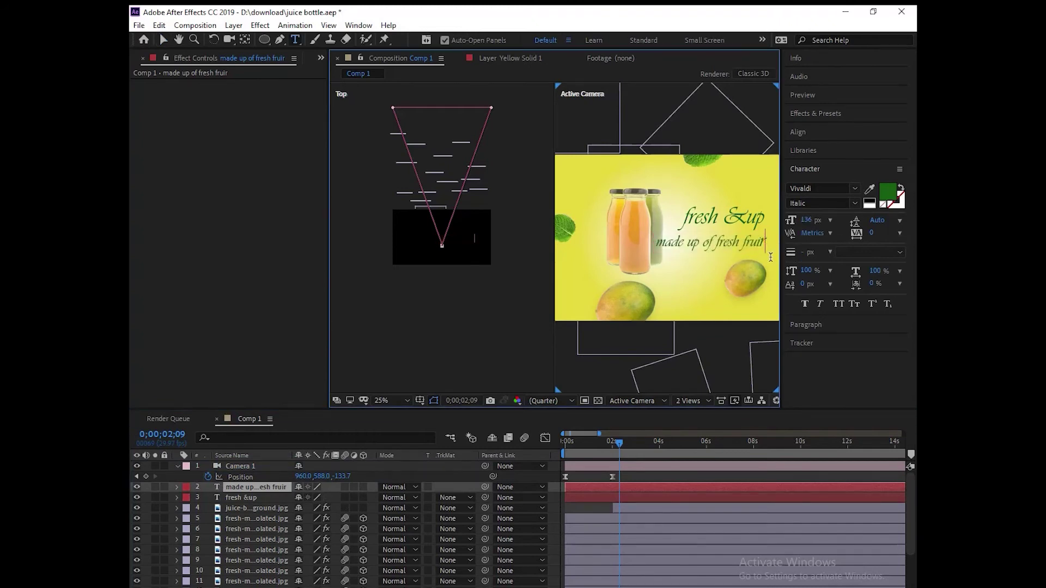
{"action": "key", "text": "BackSpace"}
{"action": "type", "text": "ts"}
Step: Set the "made up of fresh fruits" text to 104 px and nudge it slightly up and to the right beneath "fresh &up"
{"action": "left_click_drag", "start_coordinate": [772, 245], "coordinate": [659, 250]}
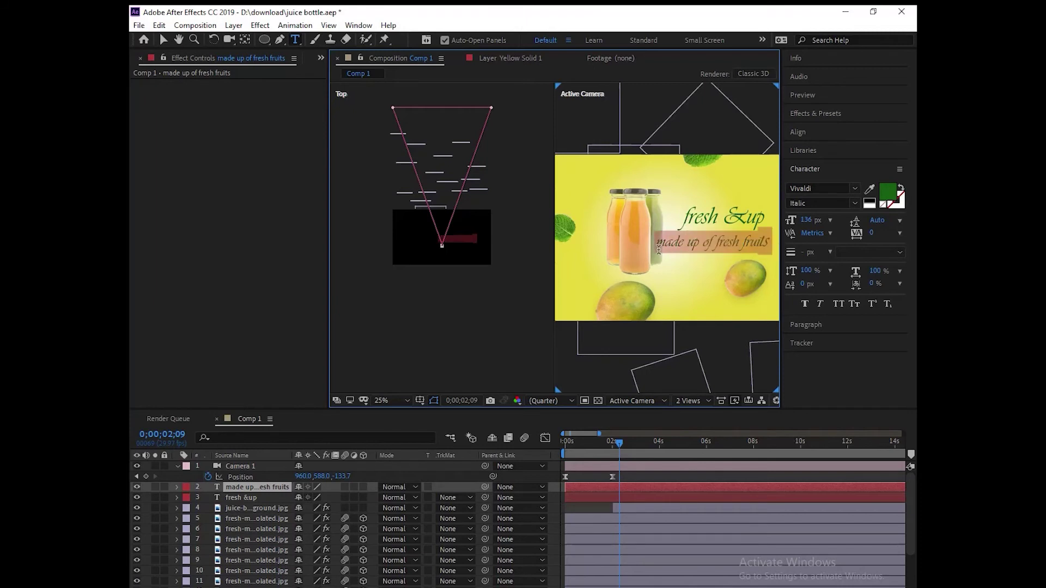
{"action": "mouse_move", "coordinate": [805, 224]}
{"action": "left_mouse_down"}
{"action": "mouse_move", "coordinate": [817, 224]}
{"action": "mouse_move", "coordinate": [798, 221]}
{"action": "left_mouse_up"}
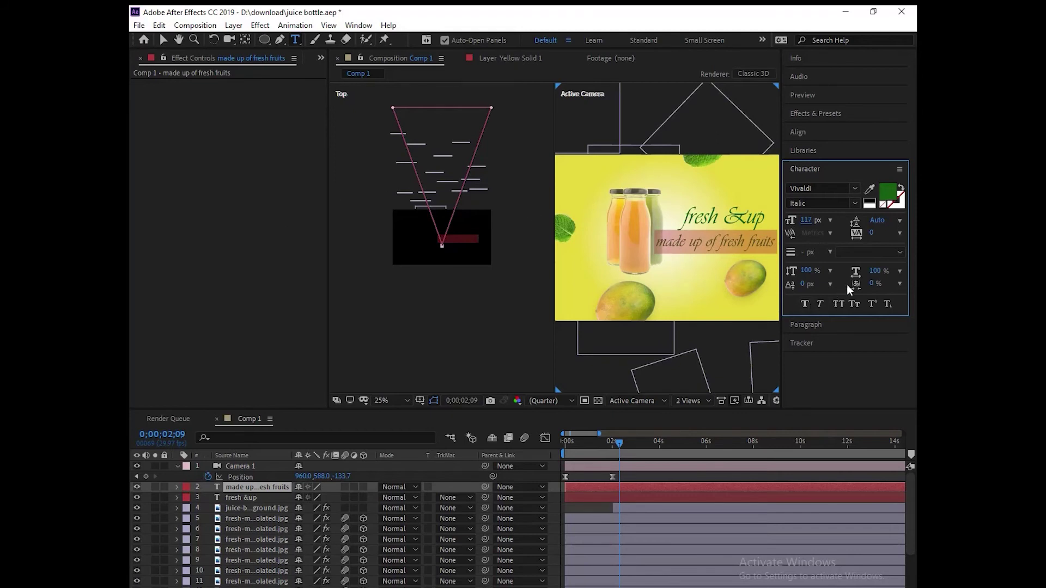
{"action": "left_click_drag", "start_coordinate": [870, 284], "coordinate": [850, 285]}
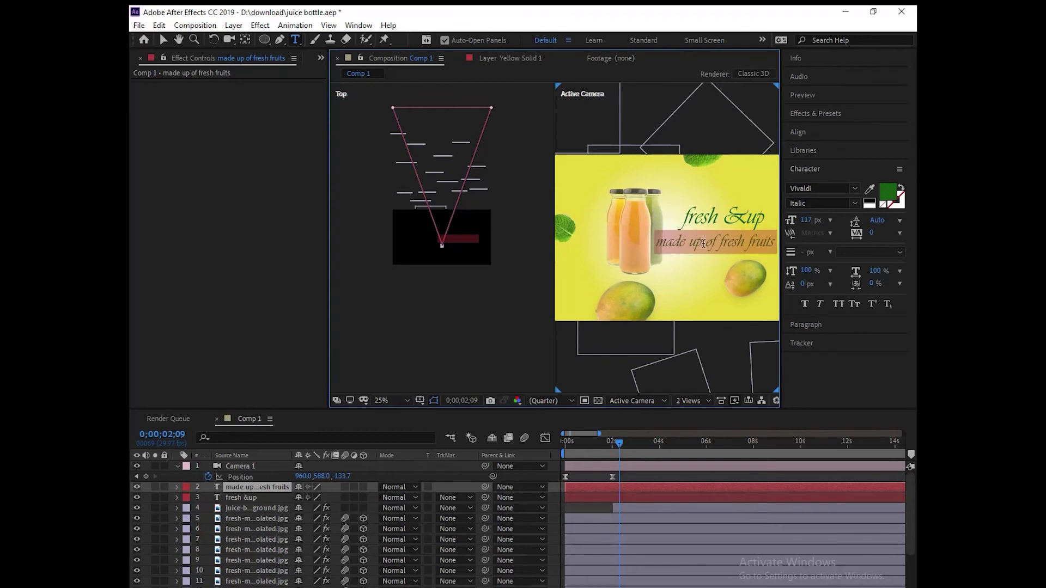
{"action": "left_click_drag", "start_coordinate": [663, 245], "coordinate": [800, 220]}
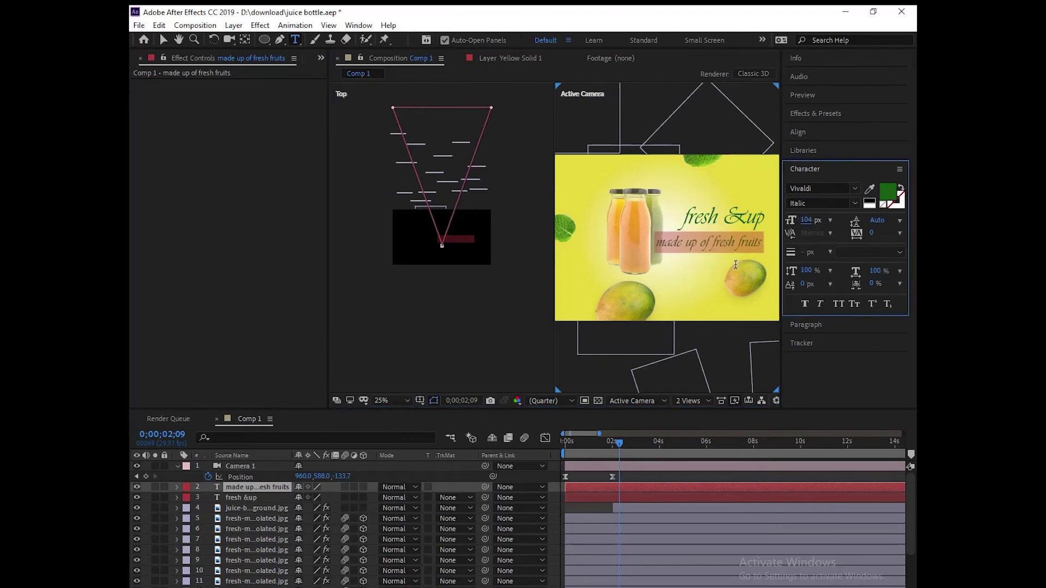
{"action": "left_click", "coordinate": [162, 40]}
{"action": "left_click", "coordinate": [706, 245]}
{"action": "left_click_drag", "start_coordinate": [707, 246], "coordinate": [702, 243]}
Step: Search the effects and presets for "text" and apply the Insert Text preset to both text layers
{"action": "left_click", "coordinate": [817, 114]}
{"action": "left_click", "coordinate": [838, 130]}
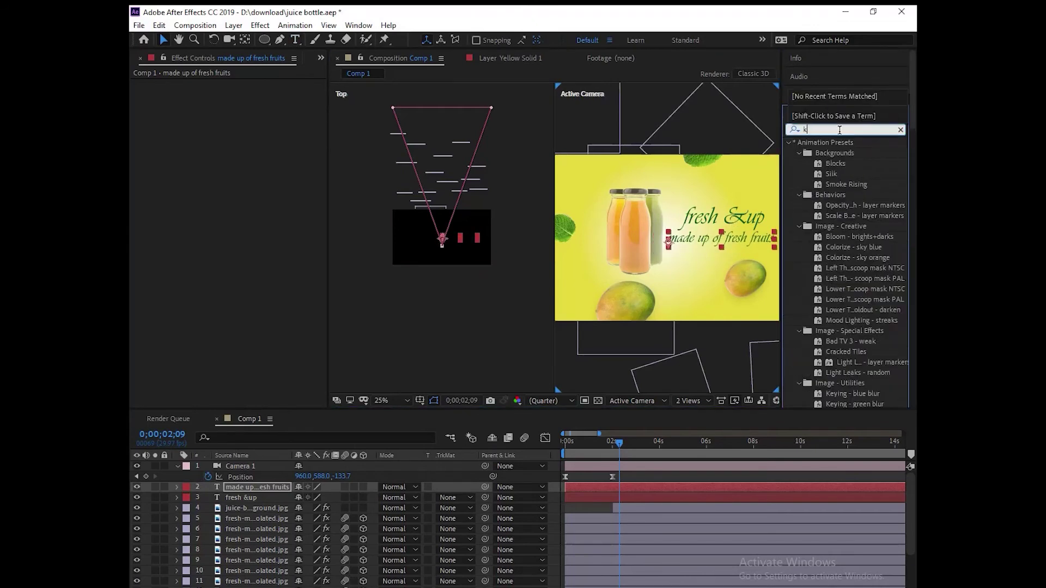
{"action": "type", "text": "text"}
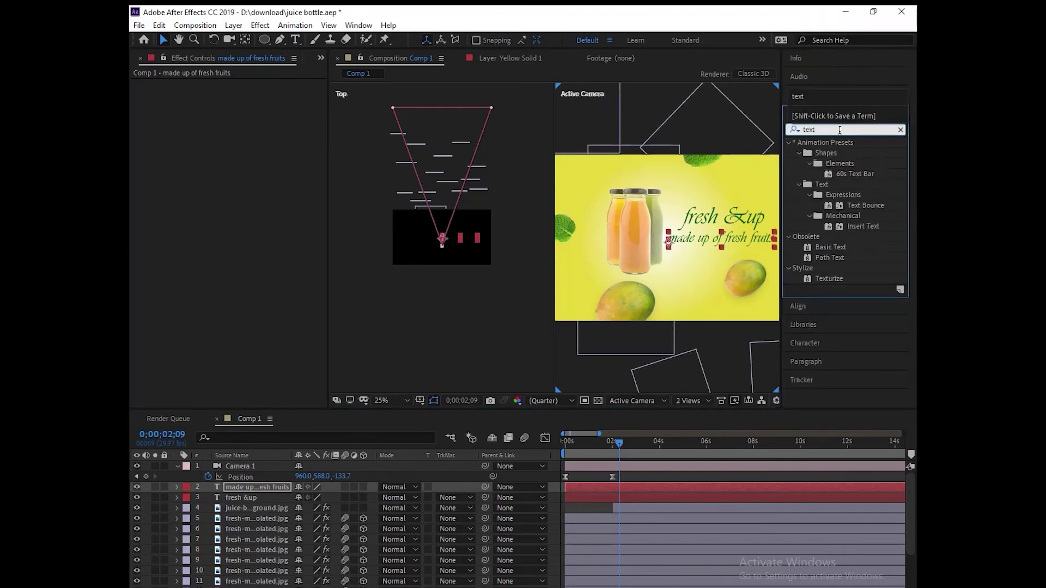
{"action": "left_click_drag", "start_coordinate": [866, 227], "coordinate": [721, 221]}
{"action": "left_click_drag", "start_coordinate": [860, 225], "coordinate": [740, 240]}
Step: Try delaying both text layers so that they start shortly after the juice bottle layer
{"action": "left_click", "coordinate": [627, 488]}
{"action": "left_click_drag", "start_coordinate": [653, 486], "coordinate": [654, 487]}
{"action": "left_click_drag", "start_coordinate": [593, 497], "coordinate": [641, 497]}
{"action": "left_click", "coordinate": [643, 486]}
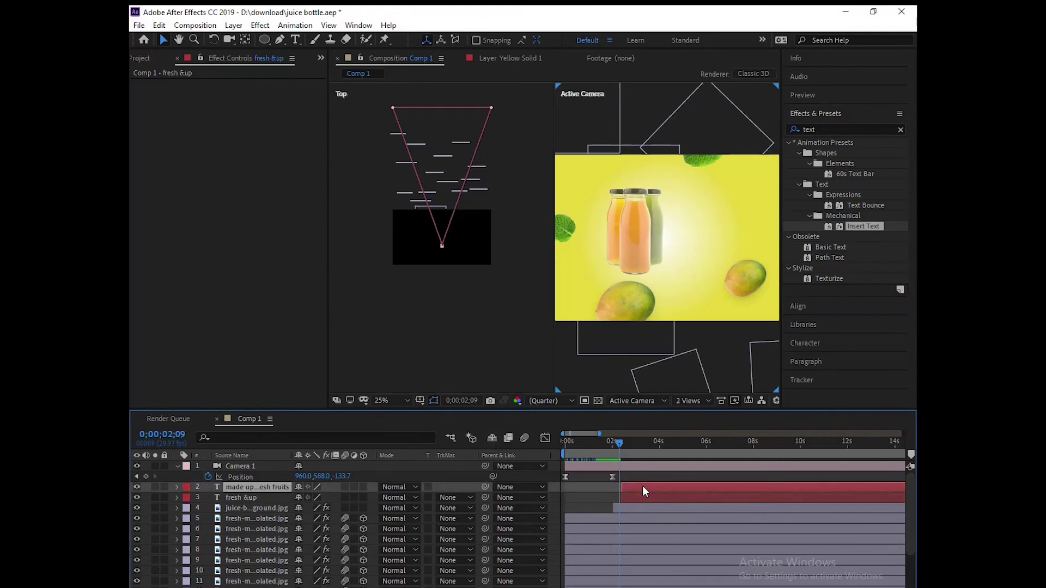
{"action": "left_click", "coordinate": [648, 507]}
{"action": "left_click_drag", "start_coordinate": [643, 504], "coordinate": [649, 496]}
Step: Play the animation from the first frame to check the timing of the delayed text layers
{"action": "left_click_drag", "start_coordinate": [619, 442], "coordinate": [553, 442]}
{"action": "key", "text": "space"}
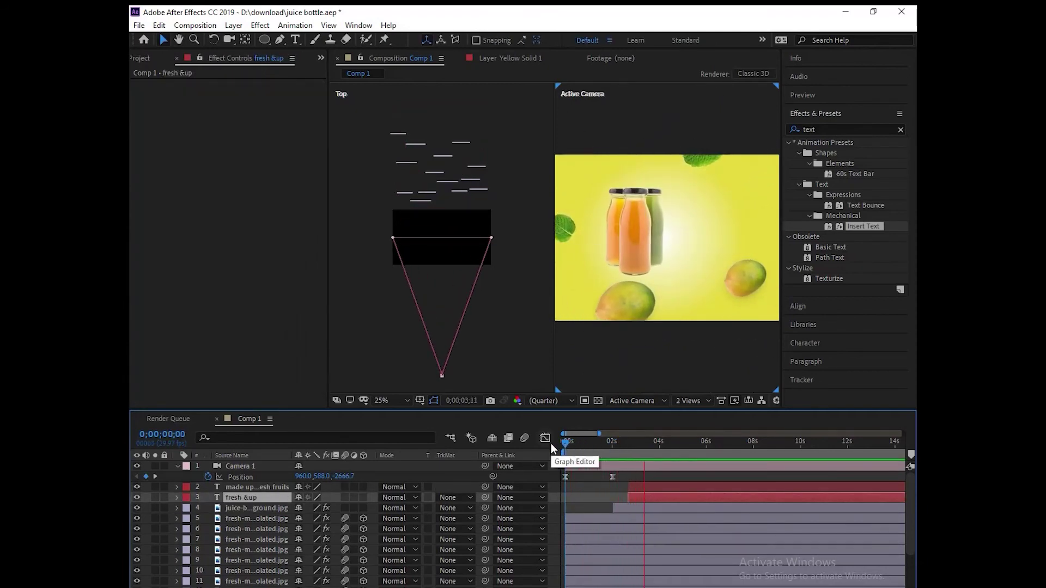
{"action": "key", "text": "space"}
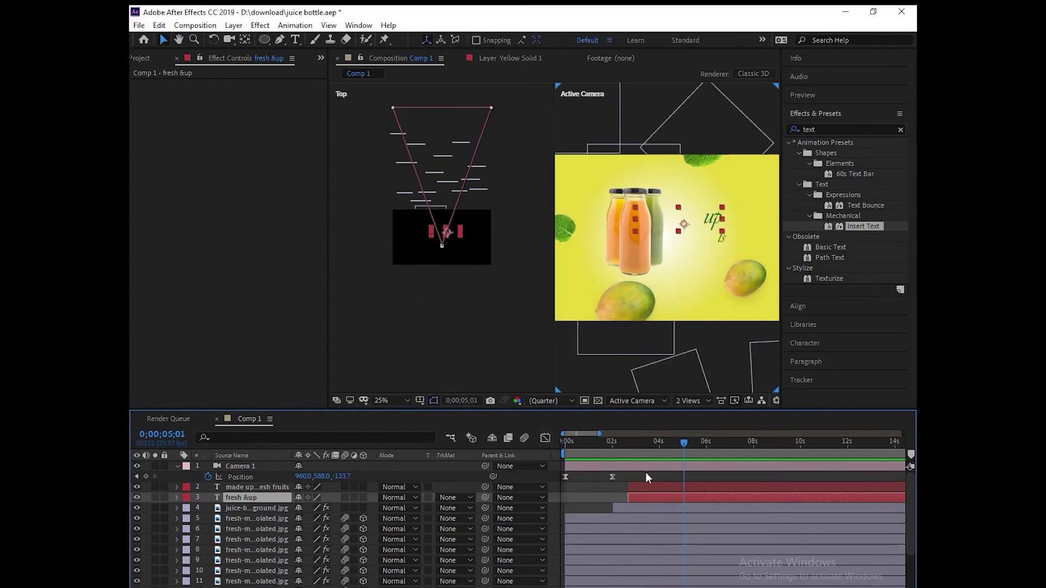
Step: Shift both text layers back to the start of the composition and preview the animation
{"action": "left_click_drag", "start_coordinate": [658, 498], "coordinate": [602, 489]}
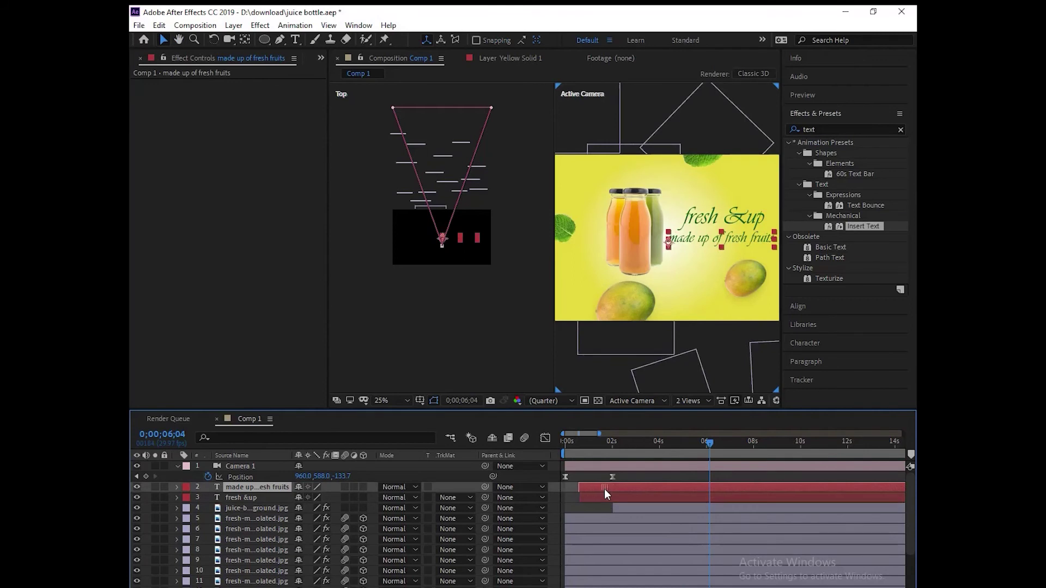
{"action": "left_click", "coordinate": [611, 454]}
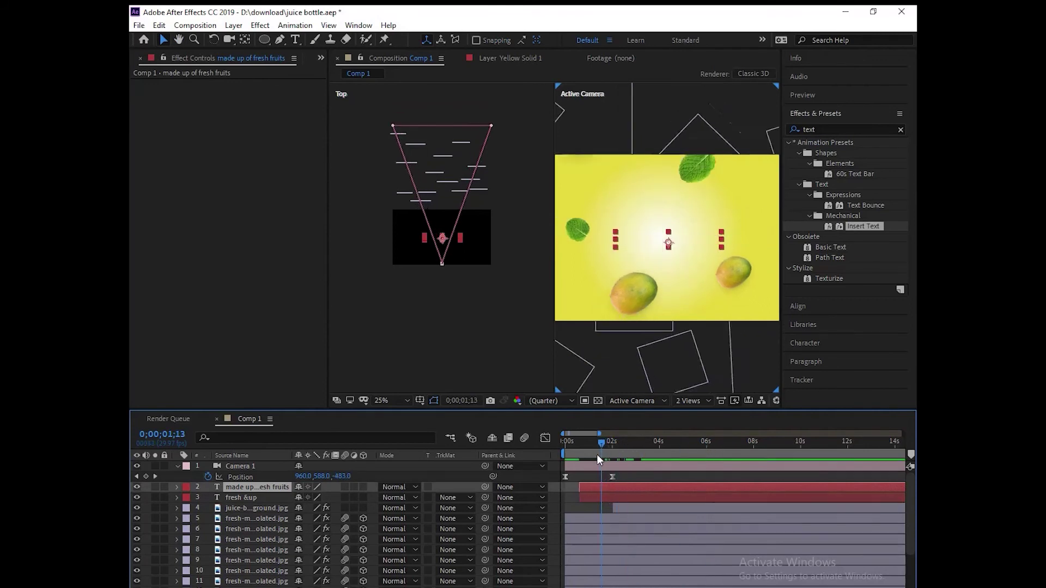
{"action": "left_click_drag", "start_coordinate": [611, 455], "coordinate": [622, 486]}
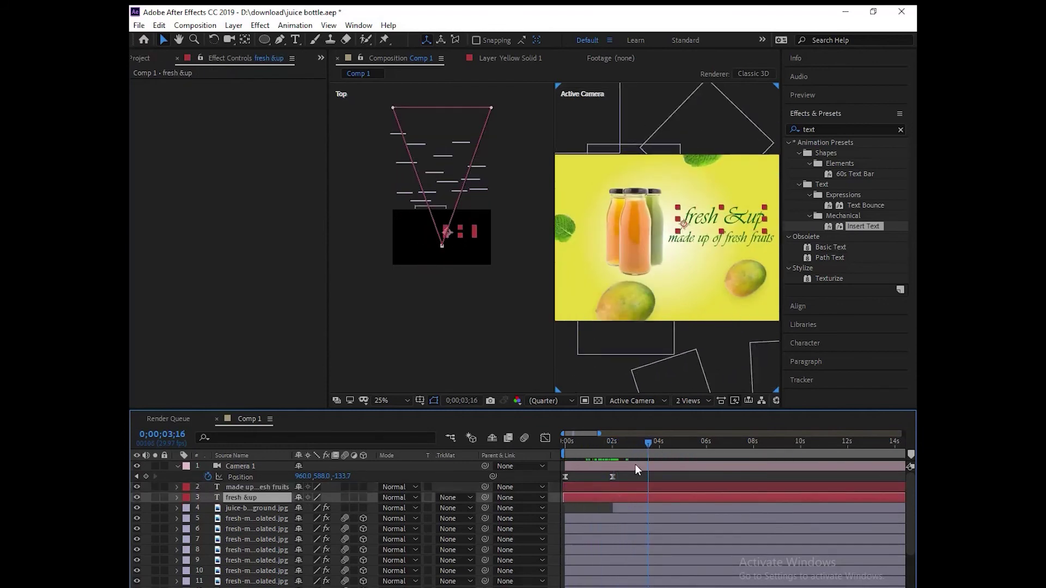
{"action": "left_click_drag", "start_coordinate": [647, 441], "coordinate": [570, 443]}
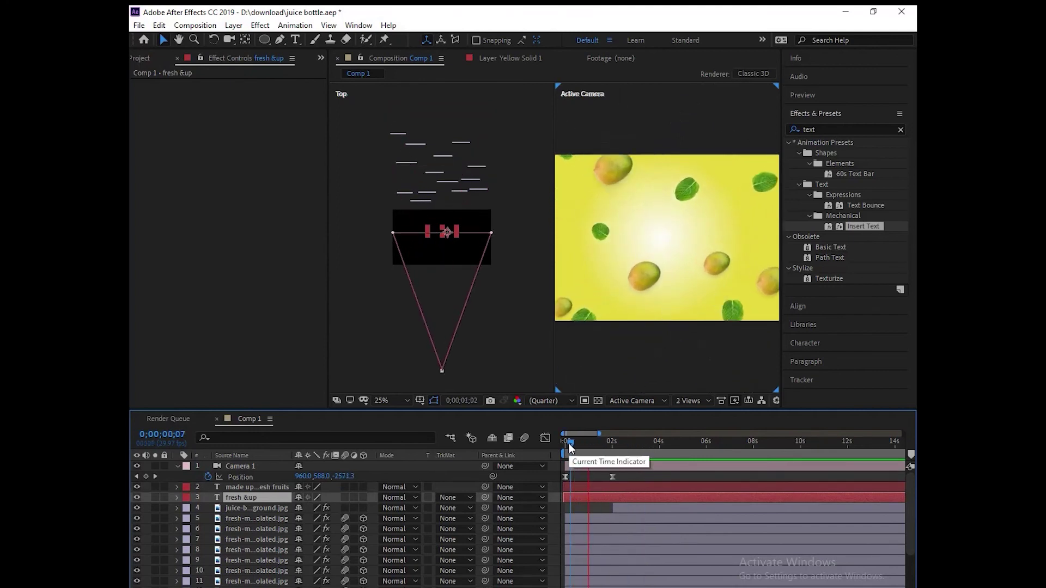
{"action": "key", "text": "space"}
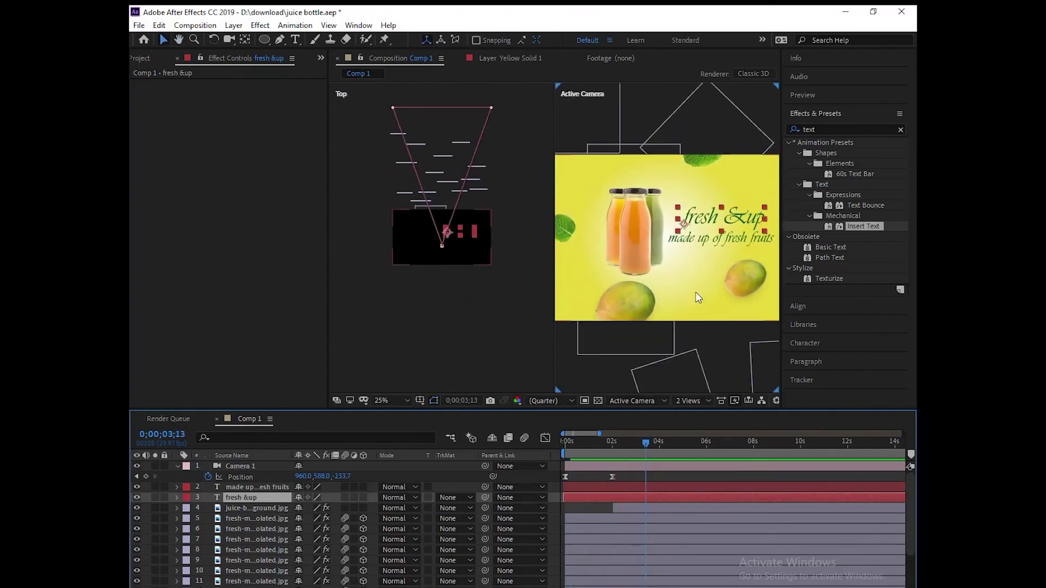
Step: Move the anchor point of "fresh &up" to the text's centre and preview its entrance from about two seconds
{"action": "left_click", "coordinate": [708, 215]}
{"action": "left_click", "coordinate": [245, 40]}
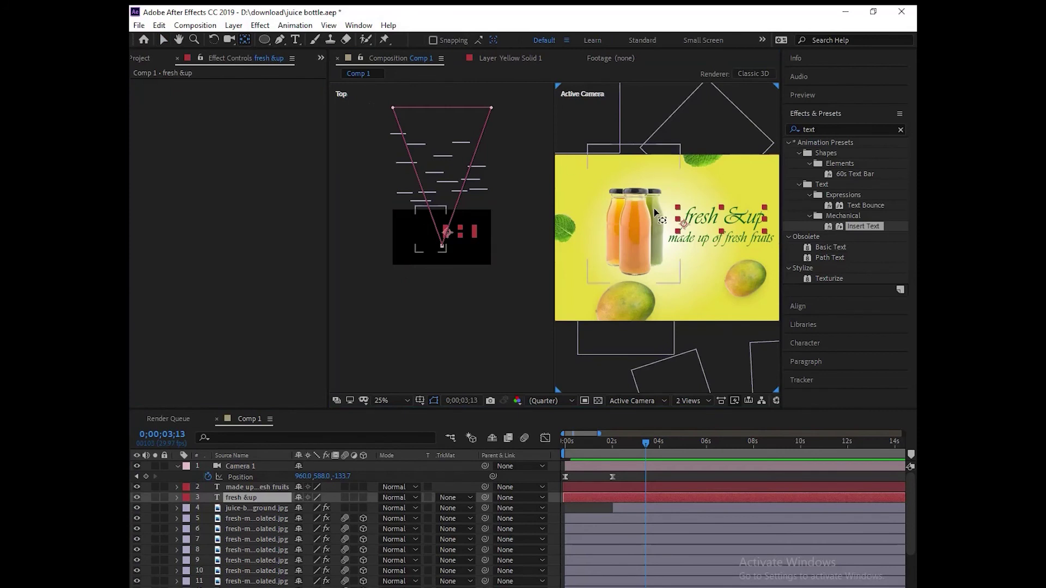
{"action": "left_click_drag", "start_coordinate": [684, 223], "coordinate": [720, 219]}
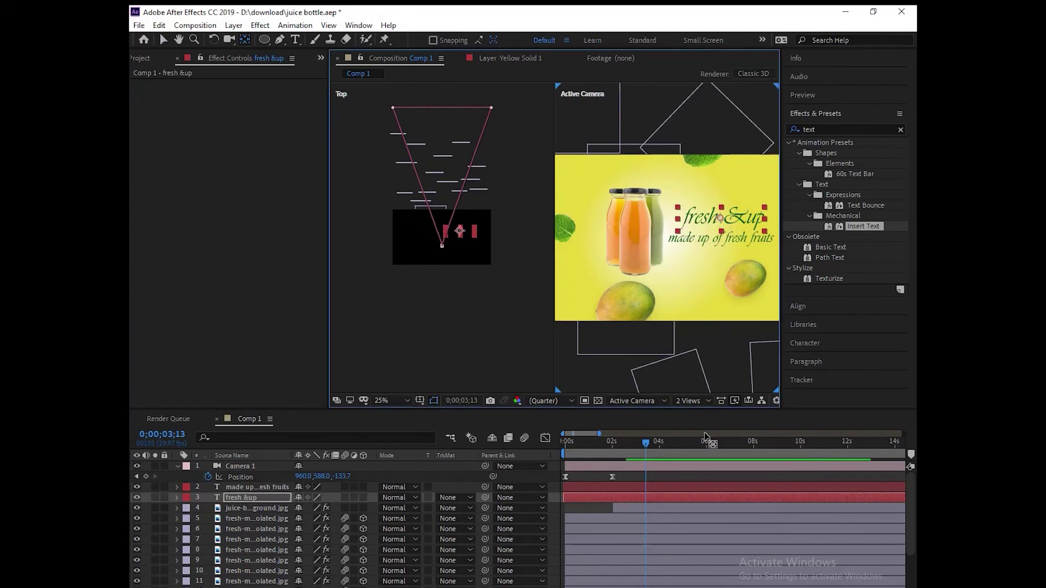
{"action": "left_click", "coordinate": [593, 444]}
{"action": "left_click_drag", "start_coordinate": [596, 453], "coordinate": [616, 455]}
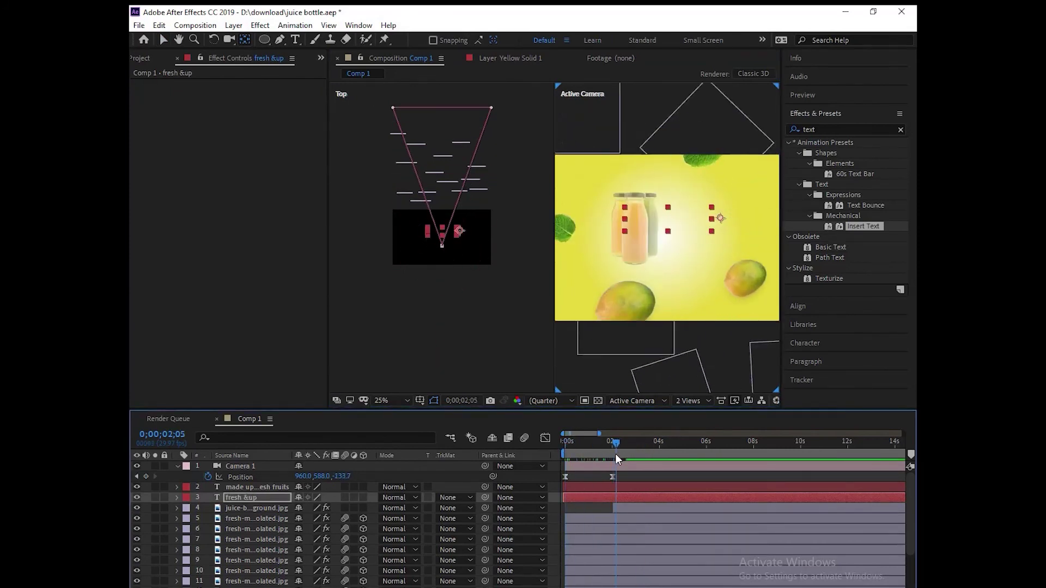
{"action": "key", "text": "space"}
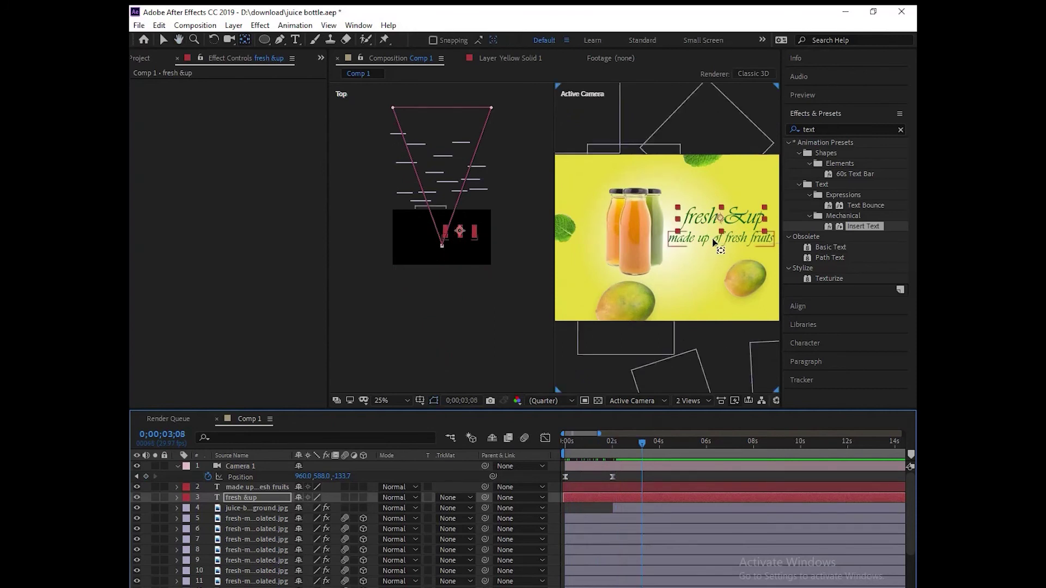
Step: Centre the anchor point of "made up of fresh fruits" within its text and preview the animation
{"action": "left_click", "coordinate": [719, 242]}
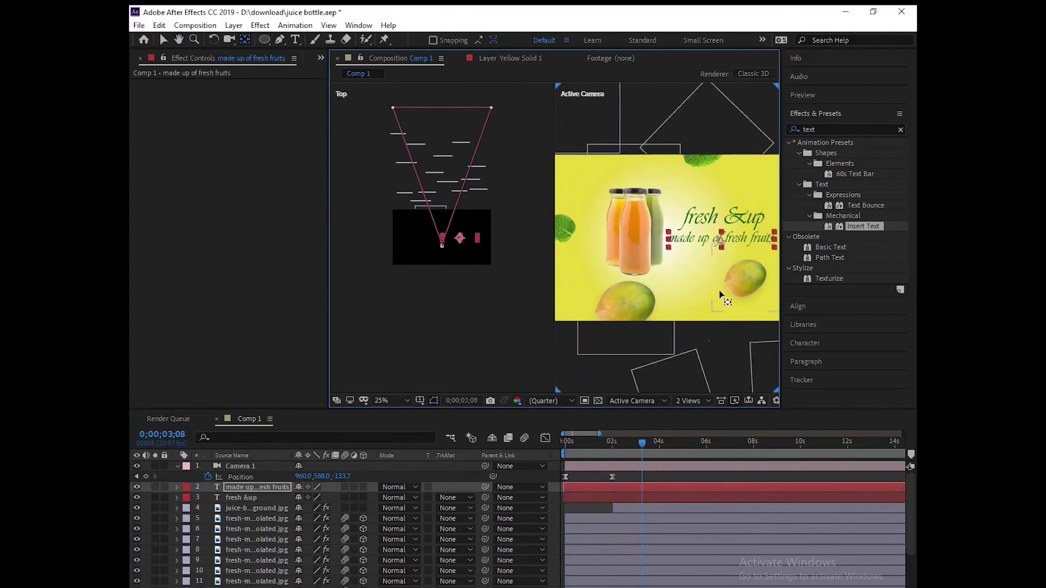
{"action": "left_click_drag", "start_coordinate": [634, 450], "coordinate": [609, 450]}
{"action": "key", "text": "space"}
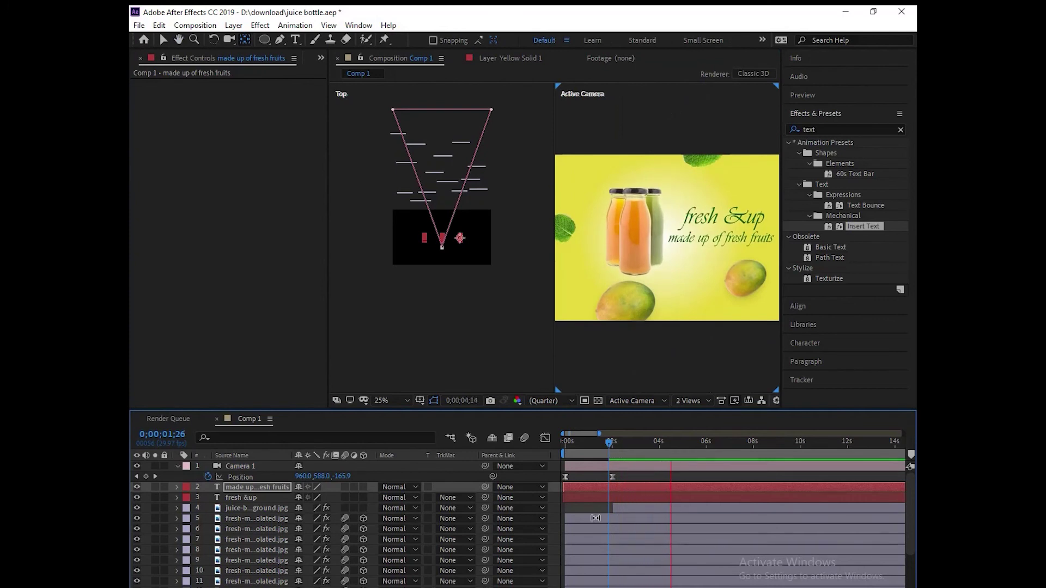
{"action": "key", "text": "space"}
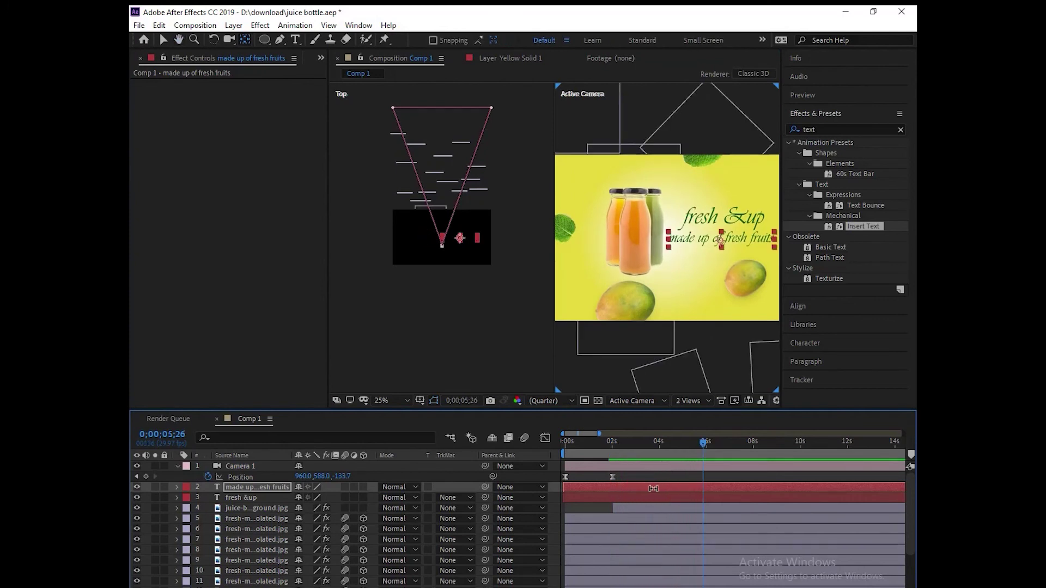
Step: Return to the Selection tool and switch the composition display to a single view
{"action": "left_click", "coordinate": [163, 40]}
{"action": "left_click", "coordinate": [626, 484]}
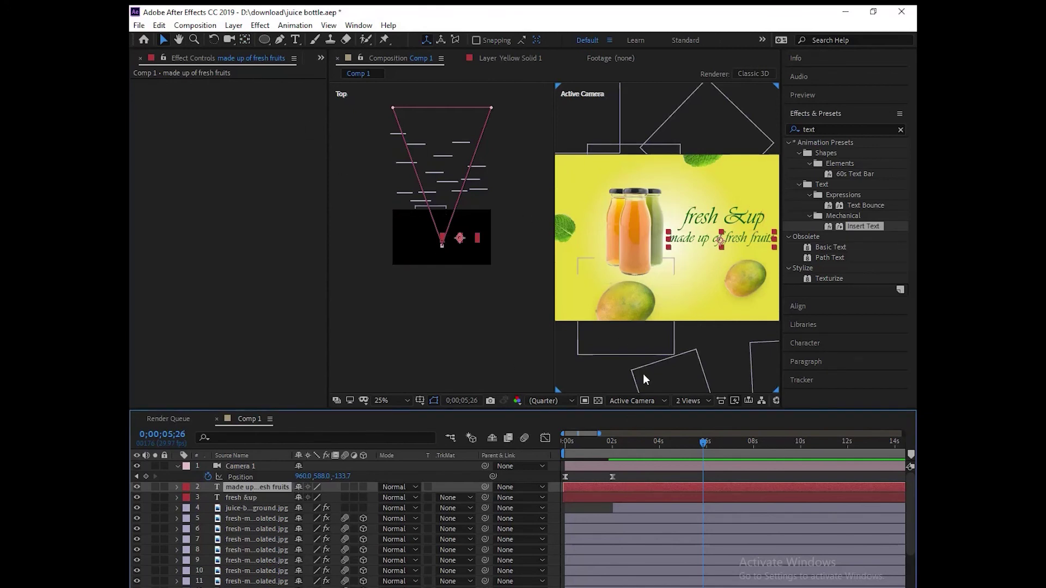
{"action": "left_click", "coordinate": [691, 403]}
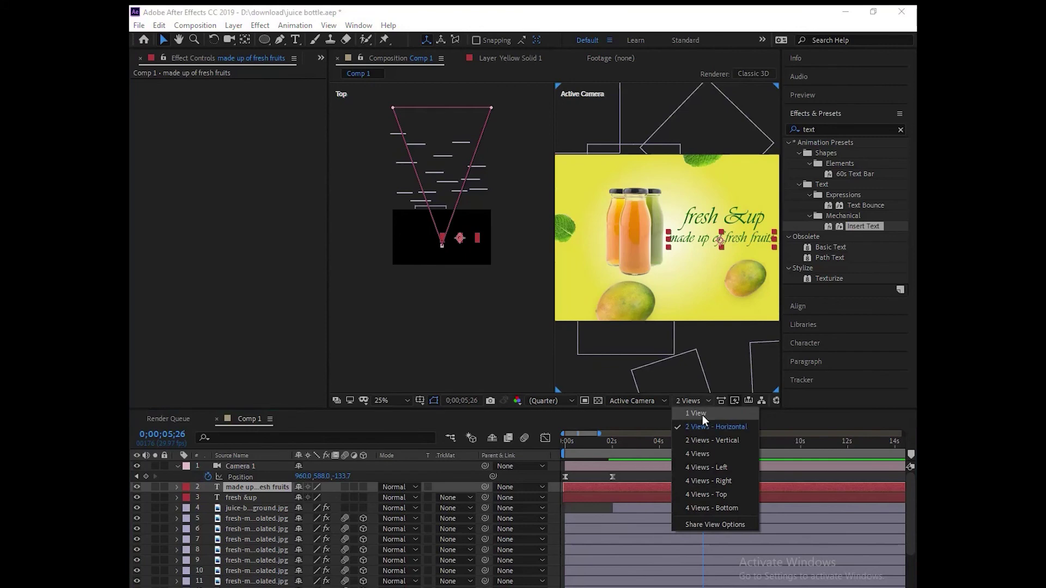
{"action": "left_click", "coordinate": [701, 415]}
Step: Play the whole animation from the first frame twice to review the fly-through, bottles and text reveal
{"action": "left_click", "coordinate": [697, 441]}
{"action": "left_click_drag", "start_coordinate": [679, 442], "coordinate": [557, 437]}
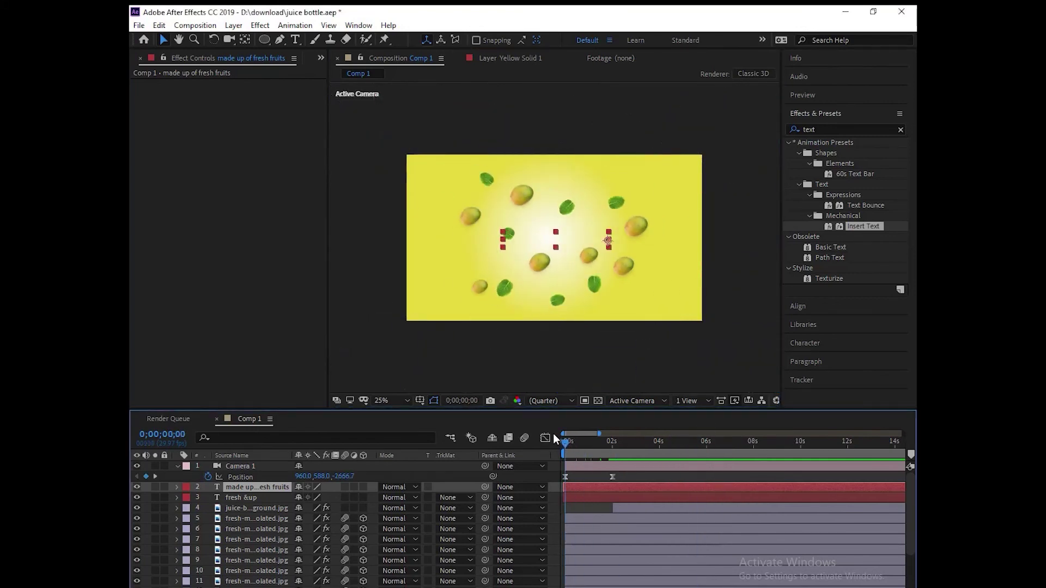
{"action": "key", "text": "space"}
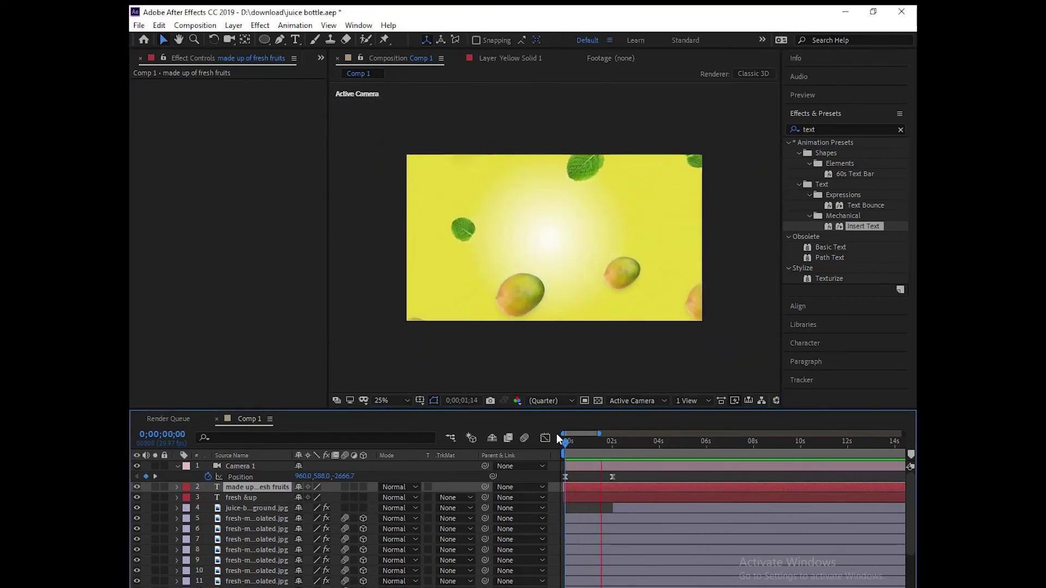
{"action": "key", "text": "space"}
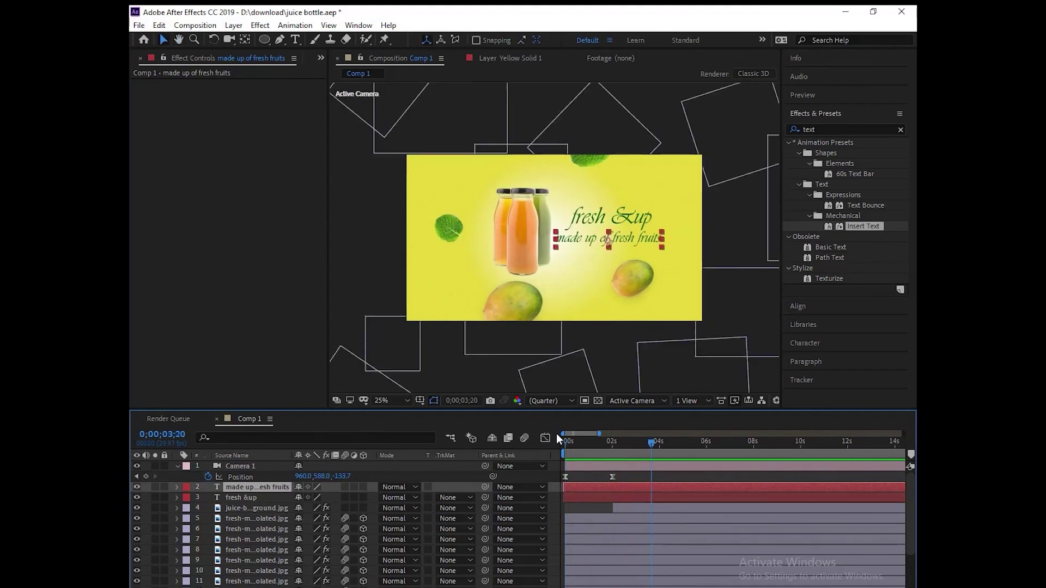
{"action": "left_click_drag", "start_coordinate": [642, 434], "coordinate": [525, 438]}
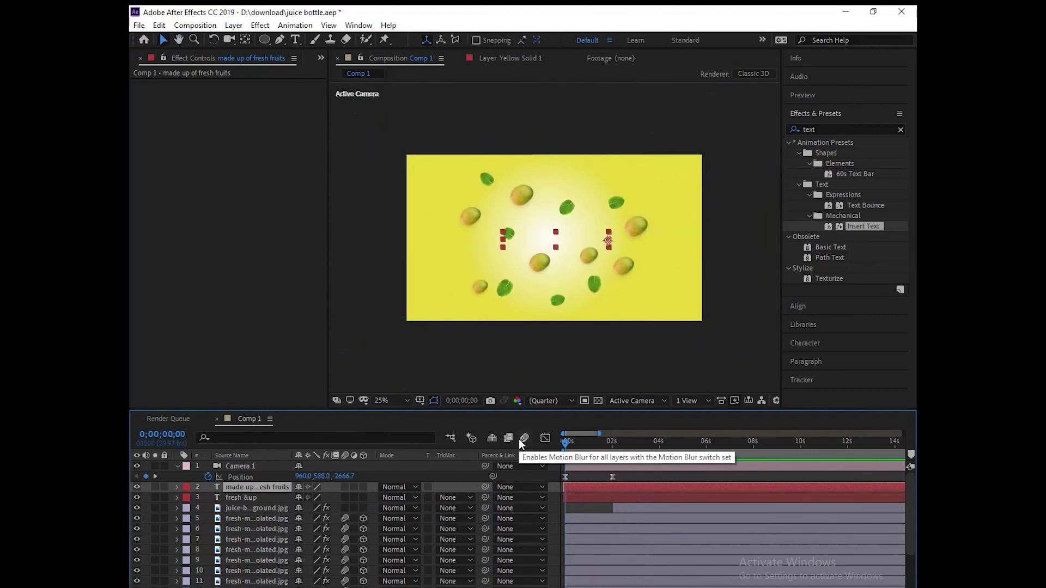
{"action": "key", "text": "space"}
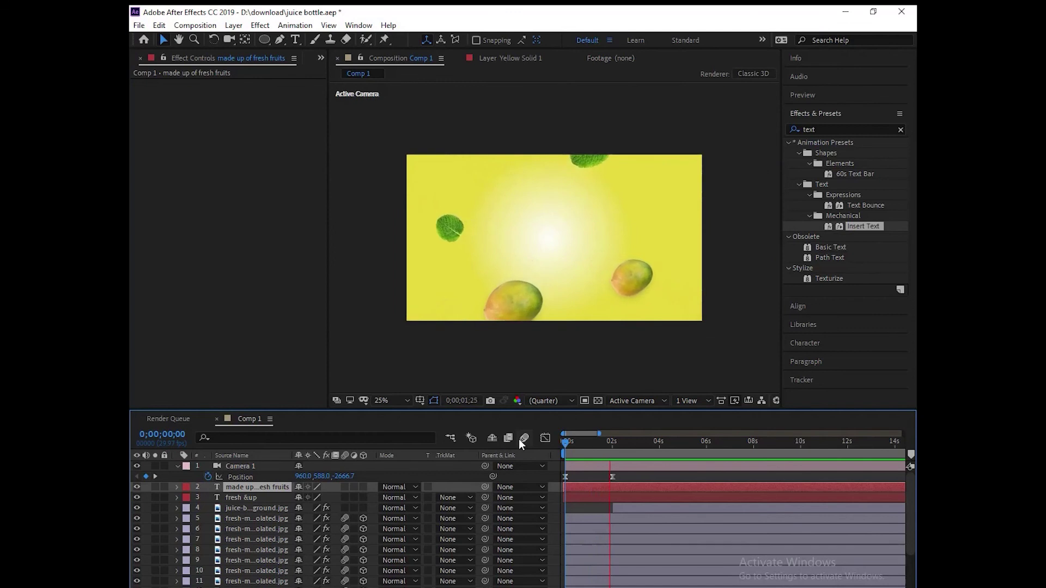
Step: Move the camera's second Position keyframe earlier to about 1.2 seconds and return to the first frame
{"action": "key", "text": "space"}
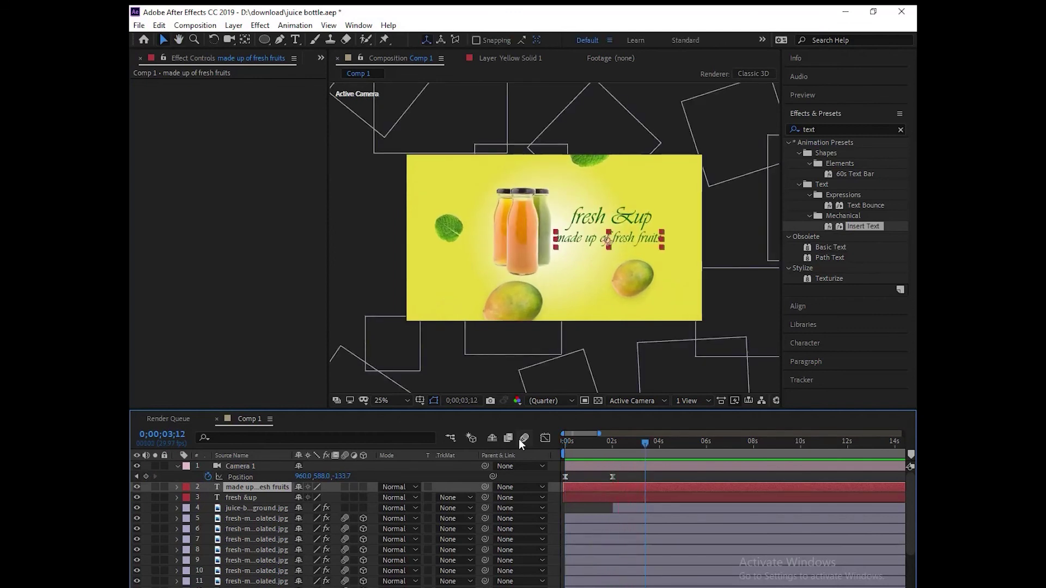
{"action": "left_click_drag", "start_coordinate": [616, 478], "coordinate": [605, 479]}
{"action": "left_click_drag", "start_coordinate": [593, 441], "coordinate": [557, 444]}
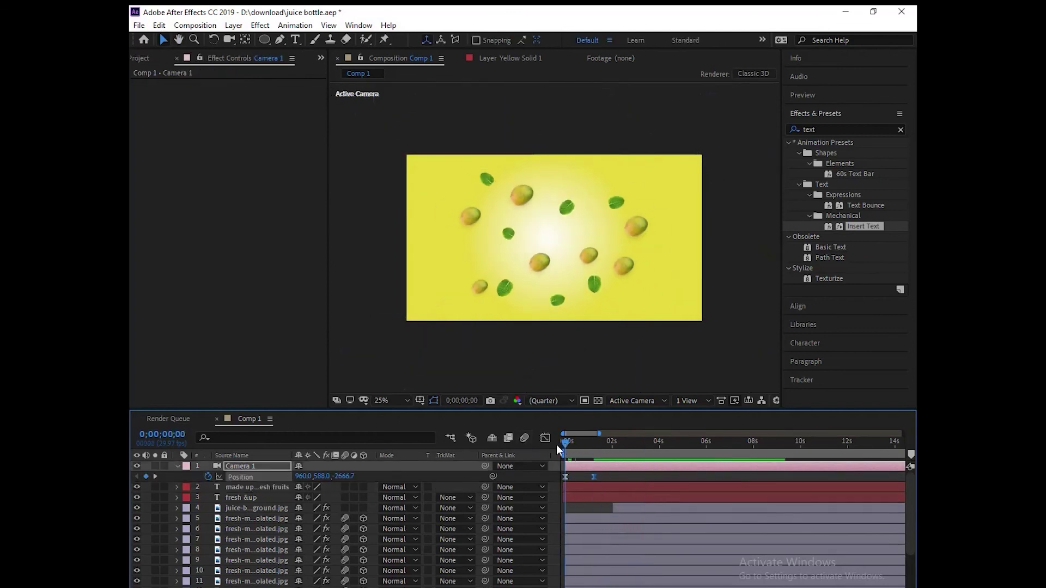
Step: Enlarge the two mangoes and the mint leaf left of the gradient's centre, moving the upper mango outward and down
{"action": "left_click", "coordinate": [479, 285]}
{"action": "left_click_drag", "start_coordinate": [484, 277], "coordinate": [493, 268]}
{"action": "left_click_drag", "start_coordinate": [473, 218], "coordinate": [459, 231]}
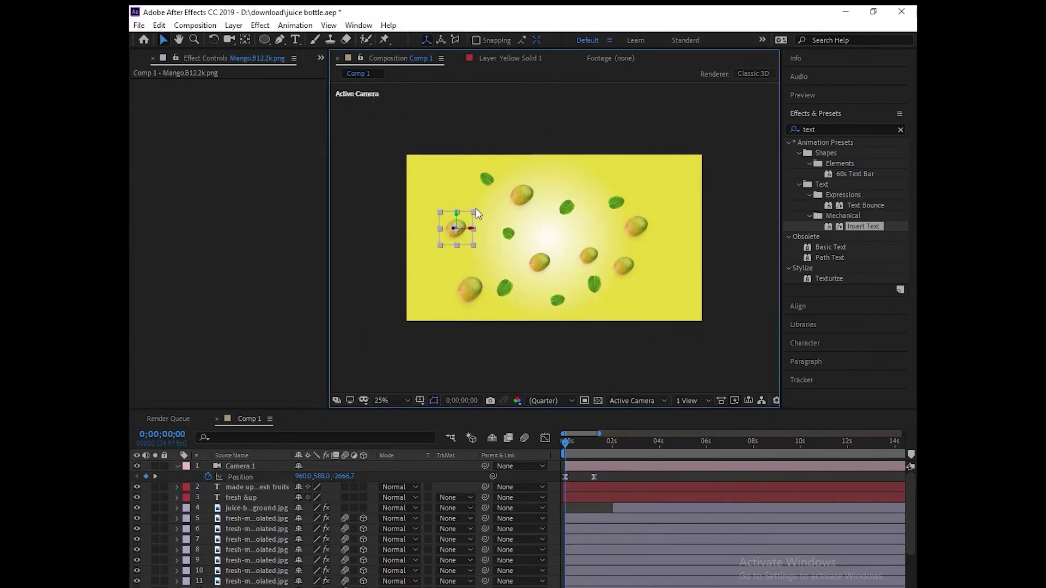
{"action": "left_click", "coordinate": [509, 233]}
{"action": "left_click", "coordinate": [508, 233]}
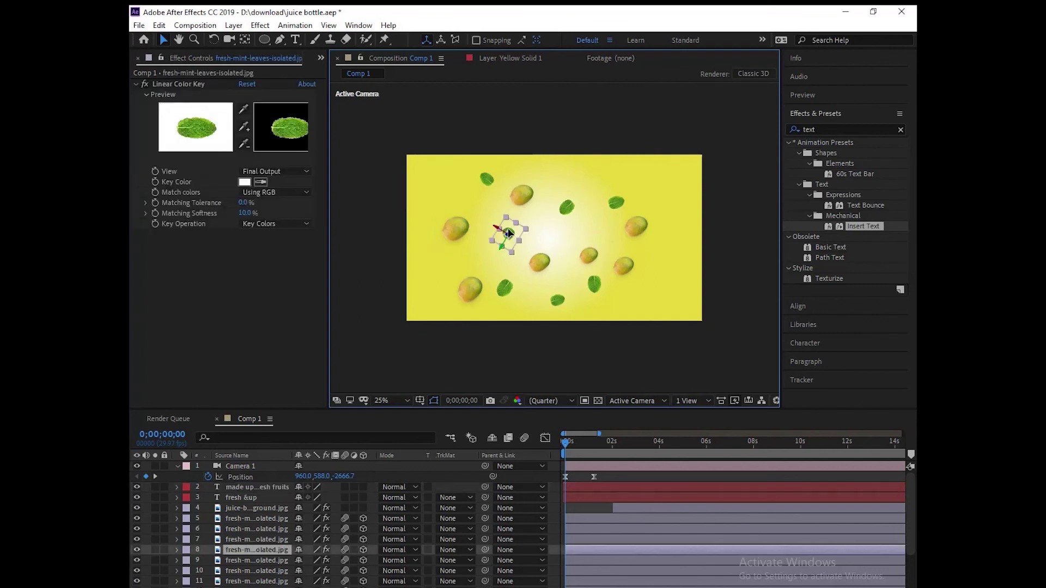
Step: Enlarge and spread out the upper and right-hand mangoes and mint leaves for a more even layout, finishing with the leaf near the centre
{"action": "left_click", "coordinate": [541, 178]}
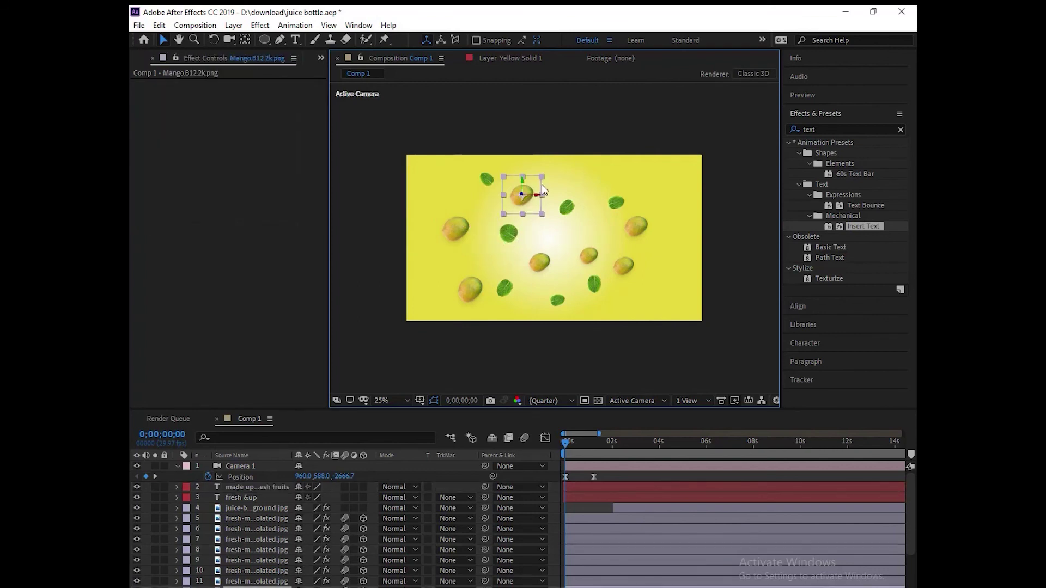
{"action": "left_click_drag", "start_coordinate": [540, 176], "coordinate": [460, 183]}
{"action": "left_click", "coordinate": [486, 178]}
{"action": "left_click_drag", "start_coordinate": [617, 269], "coordinate": [599, 290]}
{"action": "left_click", "coordinate": [589, 253]}
{"action": "mouse_move", "coordinate": [603, 238]}
{"action": "left_mouse_down"}
{"action": "mouse_move", "coordinate": [608, 228]}
{"action": "mouse_move", "coordinate": [603, 241]}
{"action": "left_mouse_up"}
{"action": "left_click", "coordinate": [584, 205]}
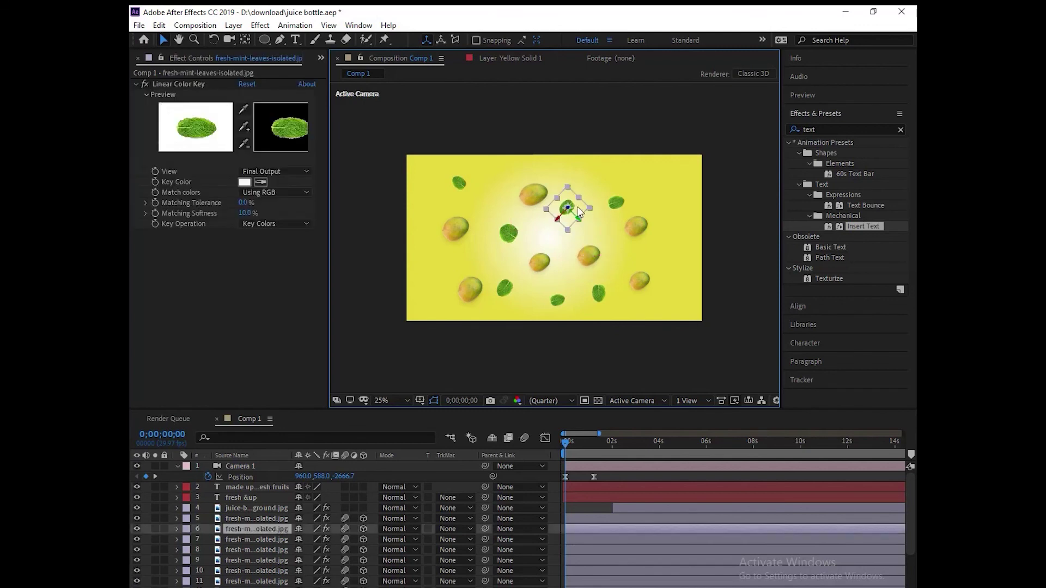
{"action": "left_click_drag", "start_coordinate": [573, 210], "coordinate": [574, 223]}
{"action": "left_click", "coordinate": [645, 198]}
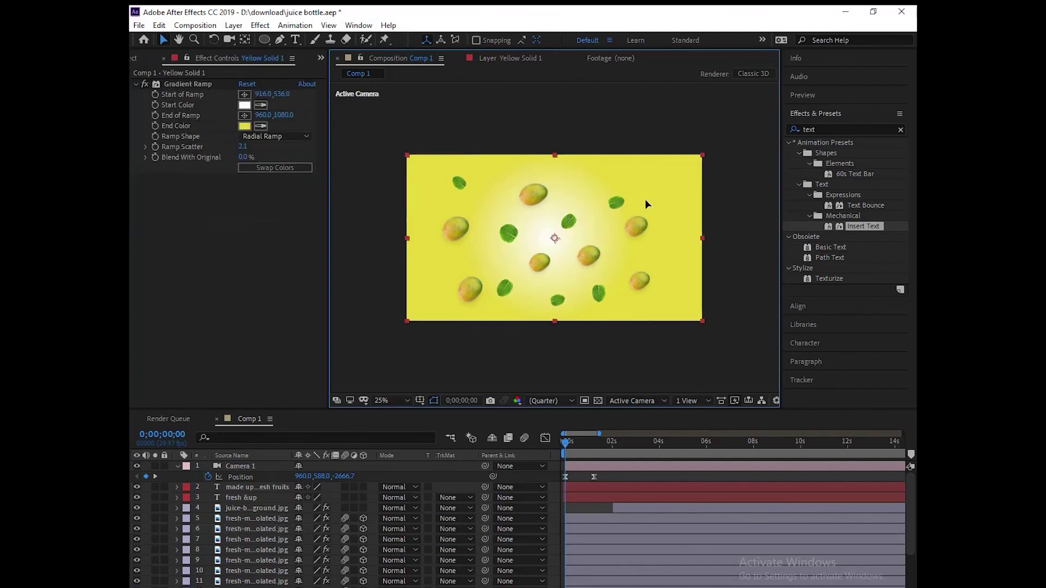
Step: Make the juice bottle layer start earlier, at about 1.1 seconds, and preview the shortened fly-through before and after the change
{"action": "key", "text": "space"}
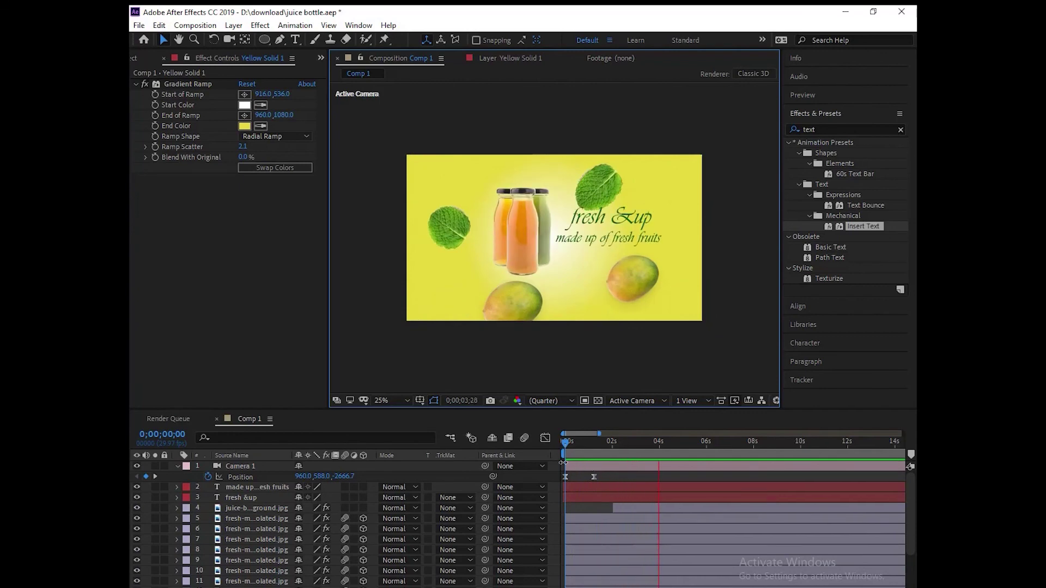
{"action": "key", "text": "space"}
{"action": "left_click_drag", "start_coordinate": [620, 508], "coordinate": [600, 507]}
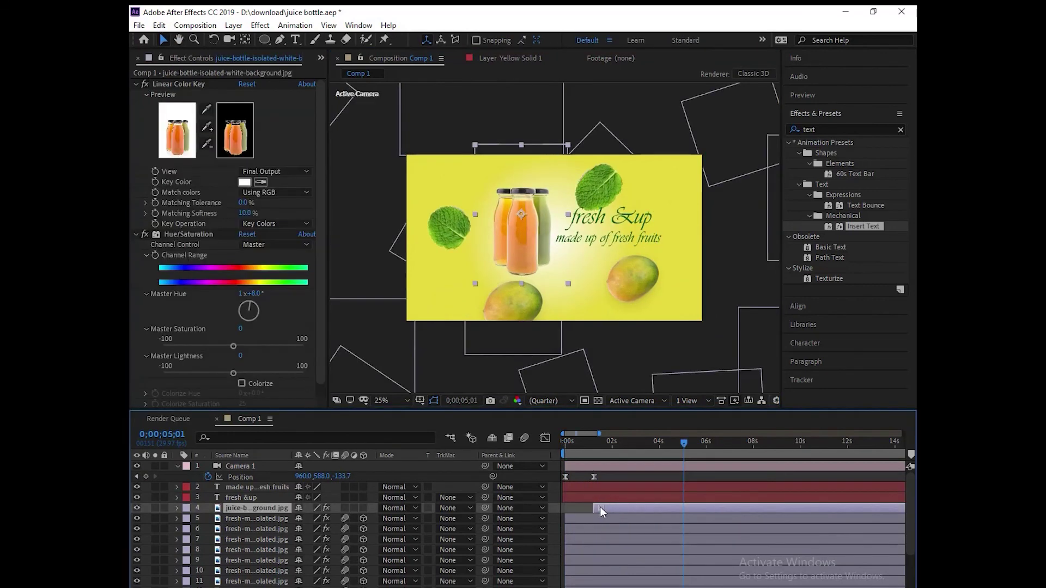
{"action": "left_click_drag", "start_coordinate": [676, 439], "coordinate": [534, 435]}
{"action": "key", "text": "space"}
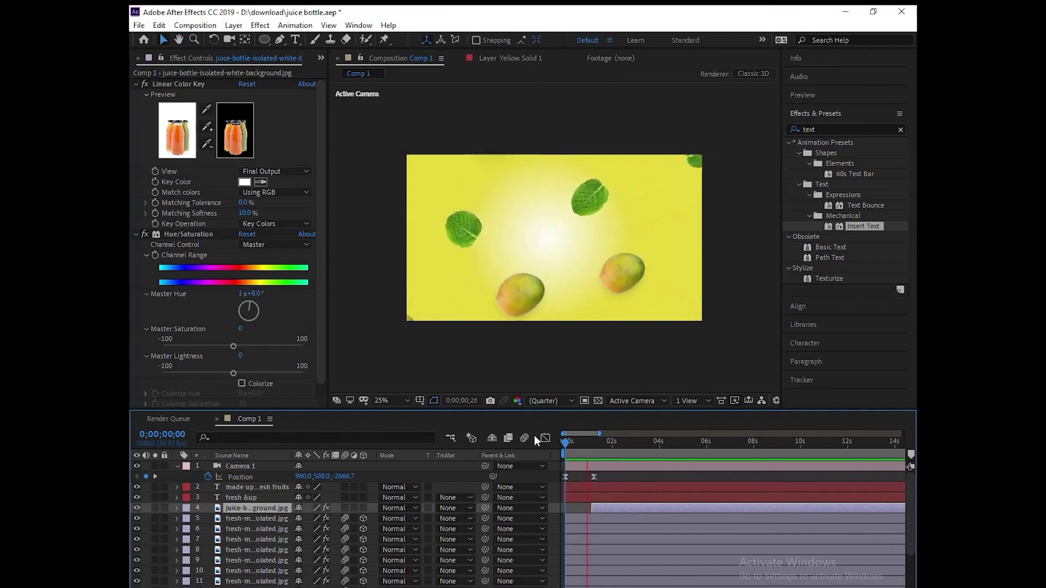
{"action": "key", "text": "space"}
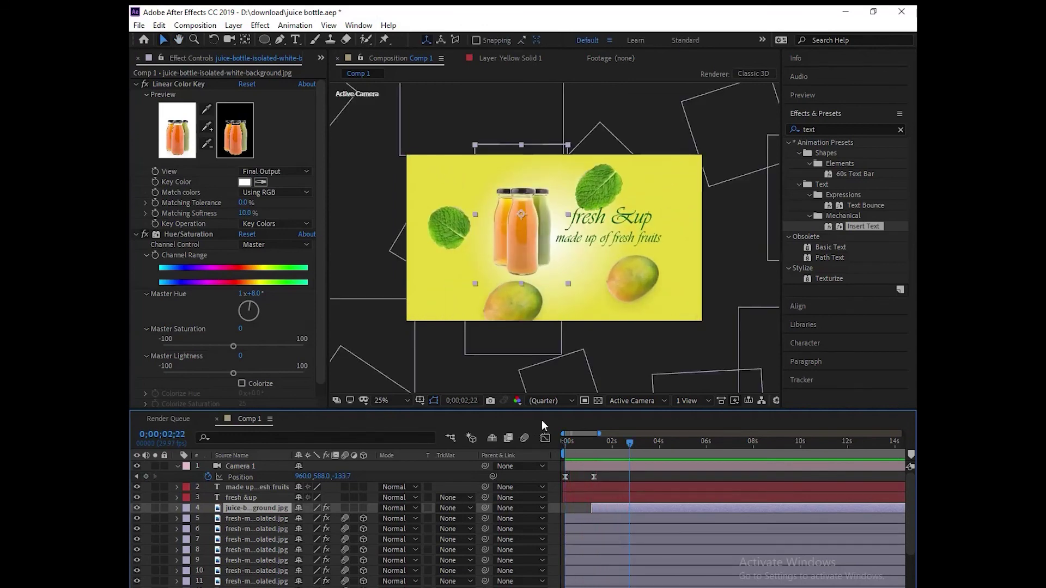
Step: Move the mint leaf above "fresh &up" up to the frame's edge and shift both text layers slightly earlier
{"action": "left_click_drag", "start_coordinate": [599, 189], "coordinate": [608, 160]}
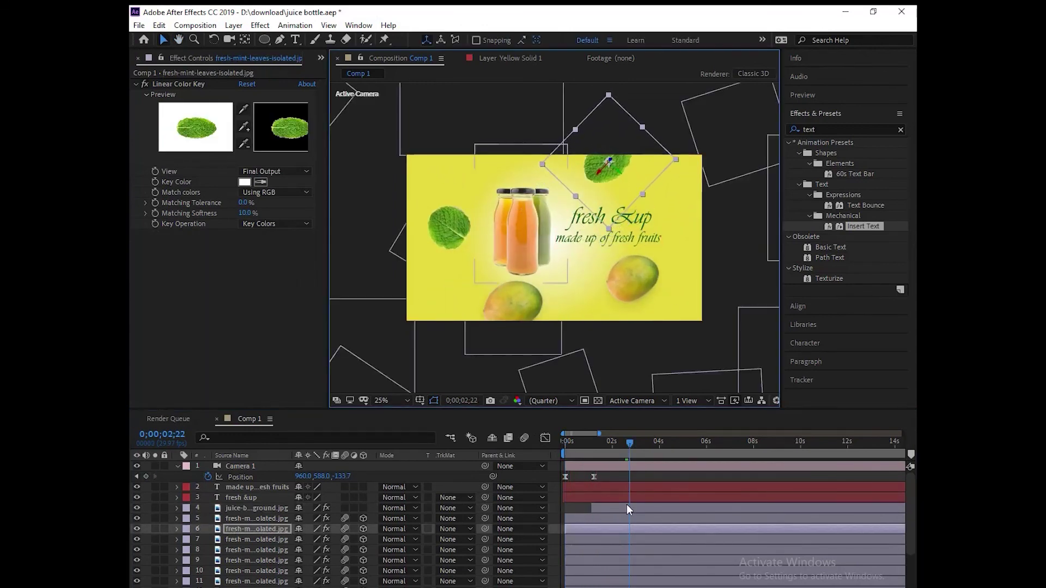
{"action": "left_click", "coordinate": [615, 482]}
{"action": "left_click", "coordinate": [620, 484]}
{"action": "left_click", "coordinate": [612, 496]}
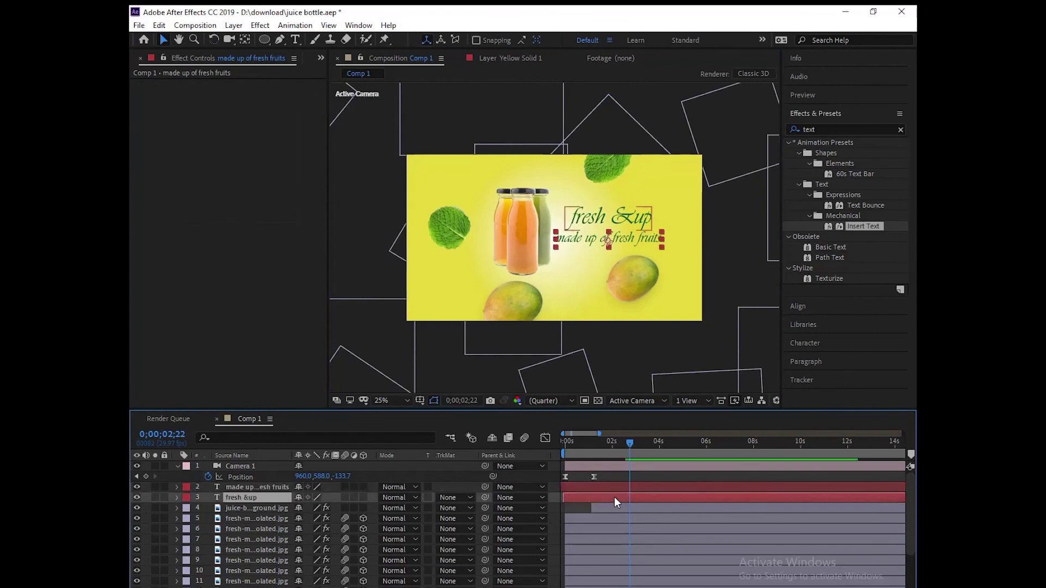
Step: Replay the animation from the first frame to check the faster camera move, bottles and slogan timing
{"action": "left_click_drag", "start_coordinate": [629, 442], "coordinate": [524, 441]}
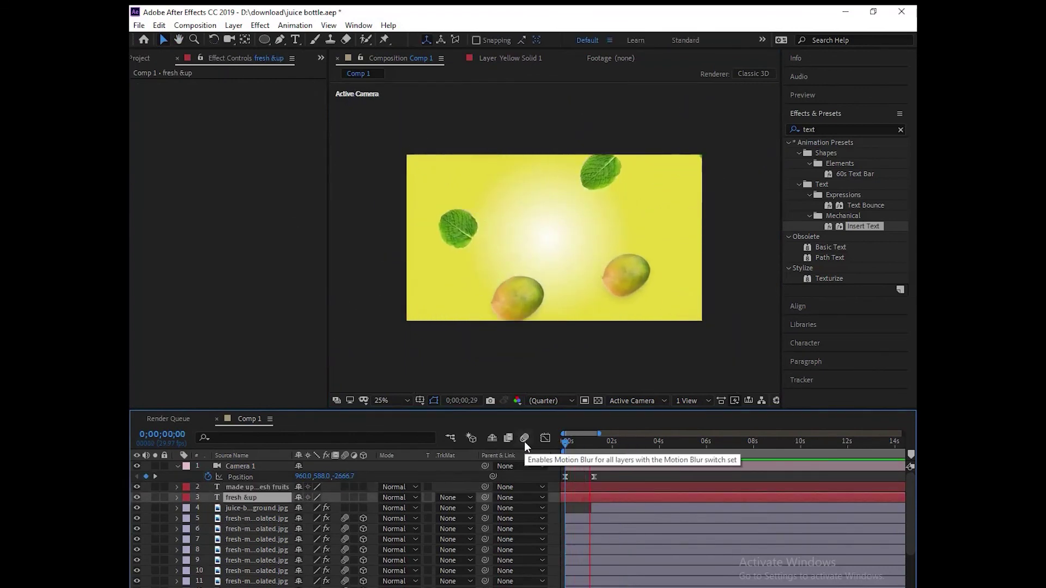
{"action": "left_click", "coordinate": [637, 442]}
{"action": "left_click_drag", "start_coordinate": [641, 443], "coordinate": [537, 445]}
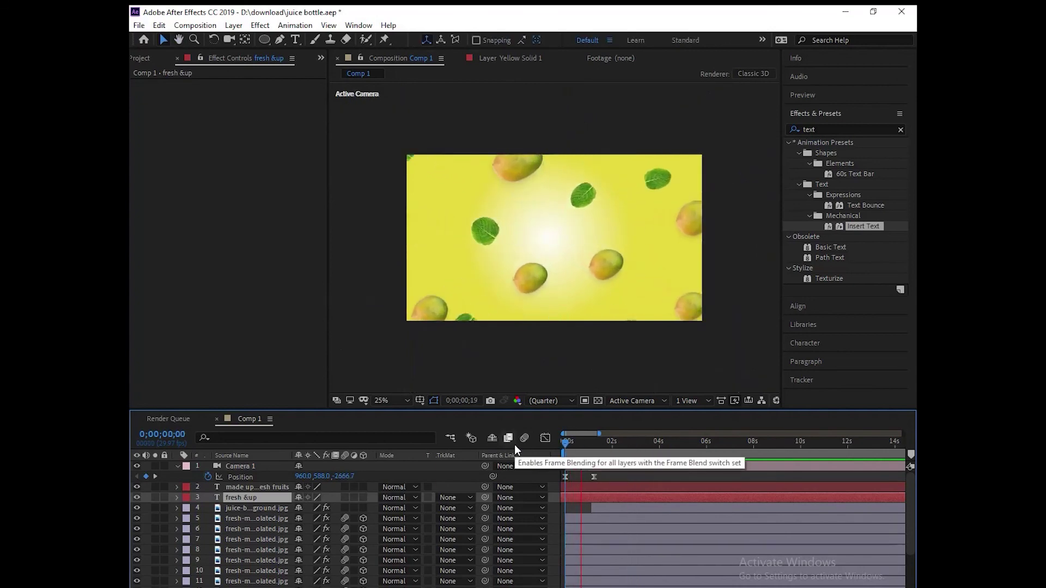
{"action": "key", "text": "space"}
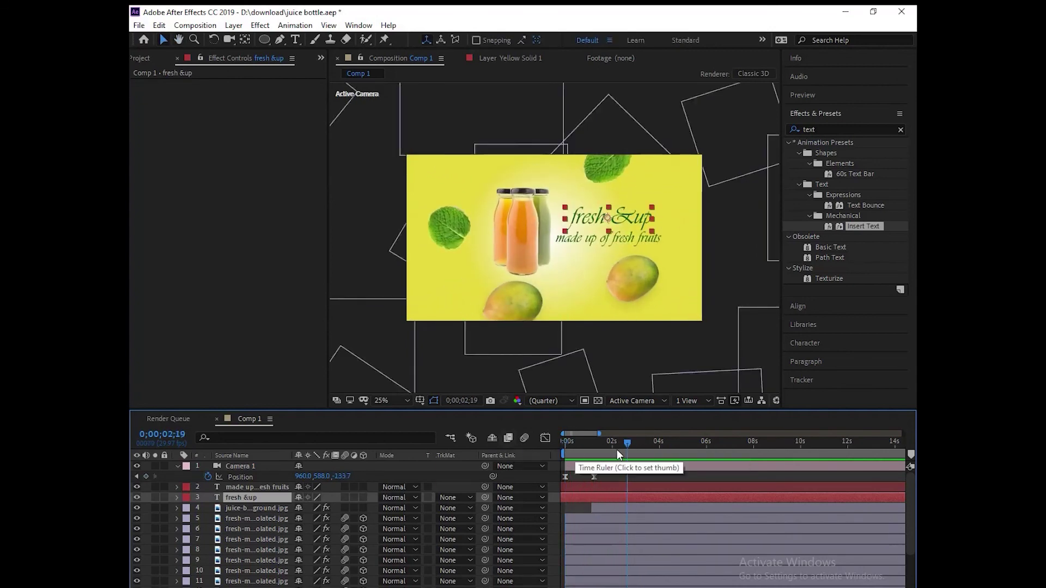